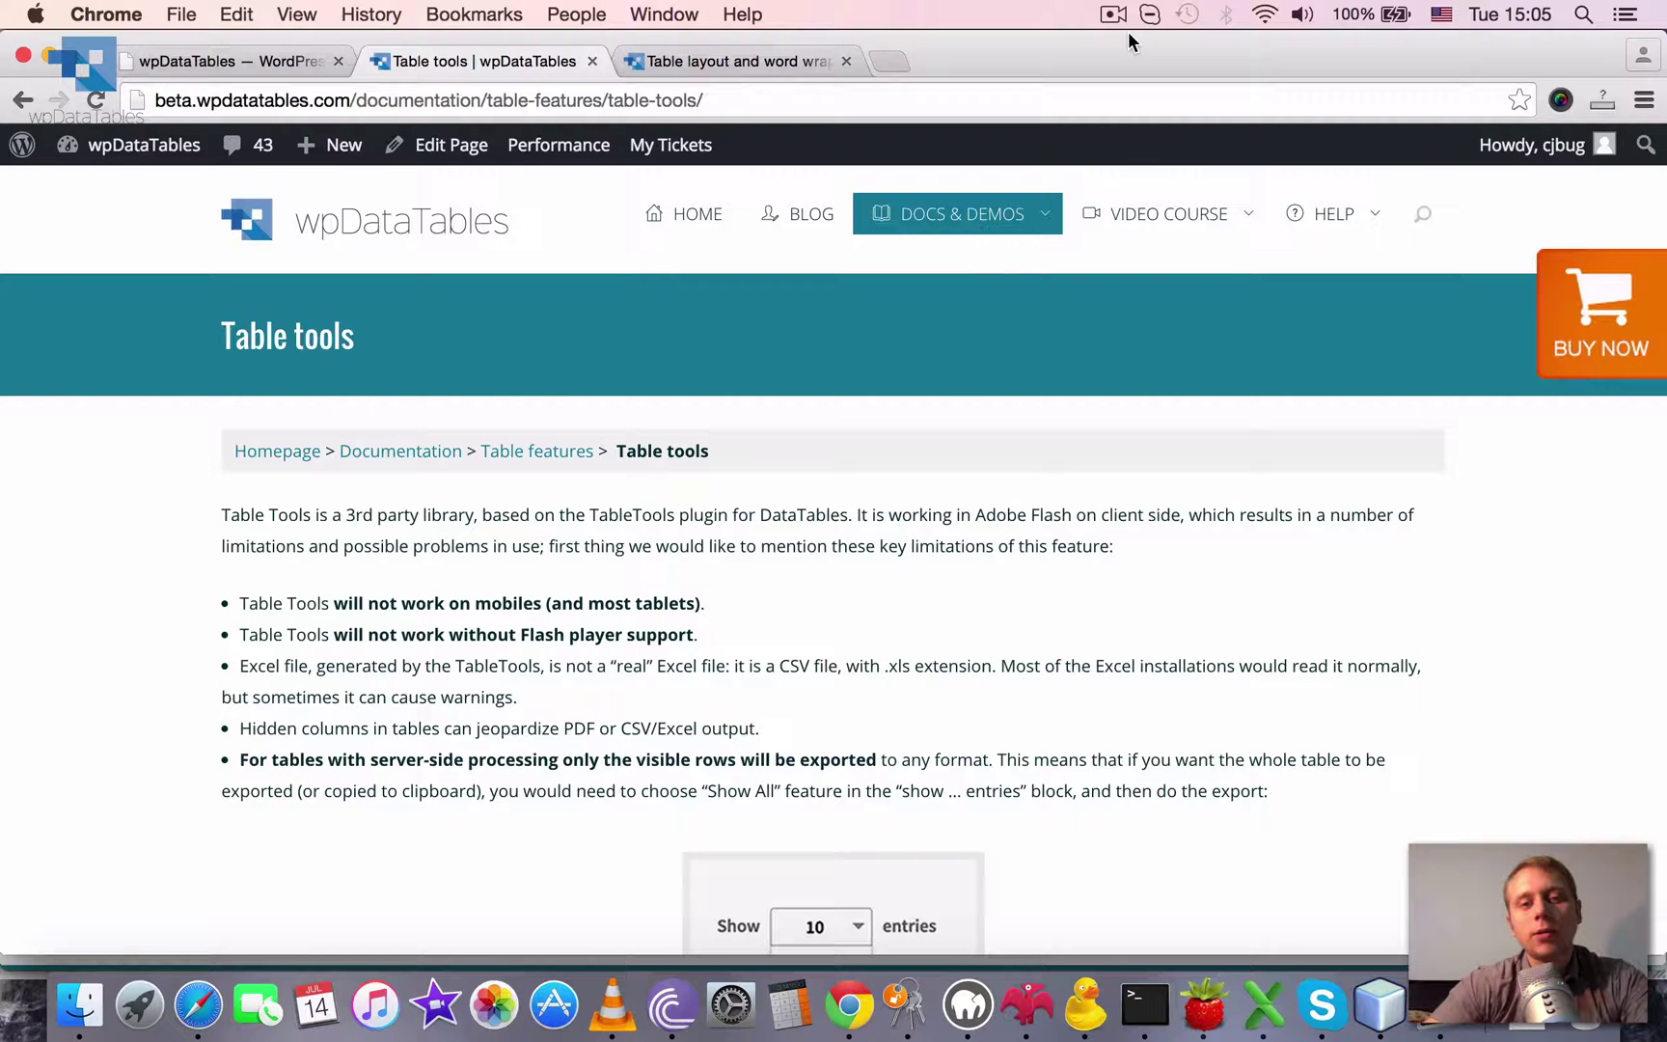
Switch to the Table layout and word wrap tab, then head to the wpDataTables home page
left_click(748, 44)
left_click(95, 99)
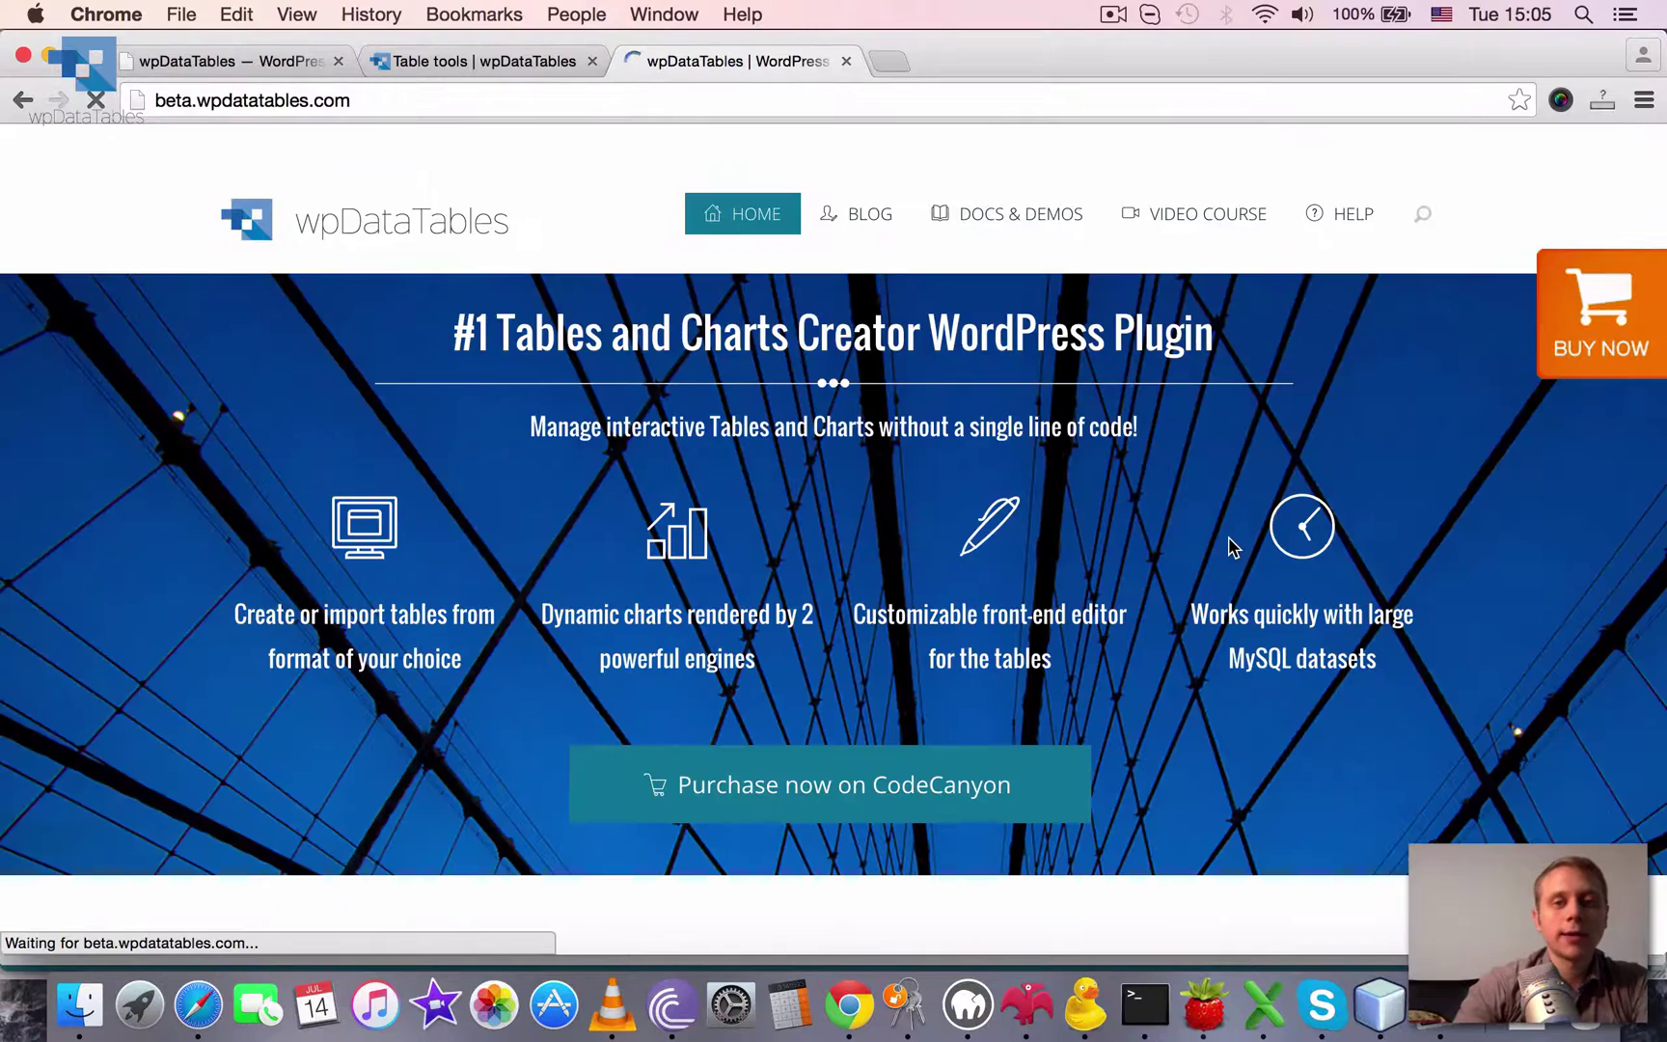
Scroll down the home page to the Demo Referrals Table and its Copy, PDF, CSV, Print and Excel buttons
scroll(1230, 546, "down", 5)
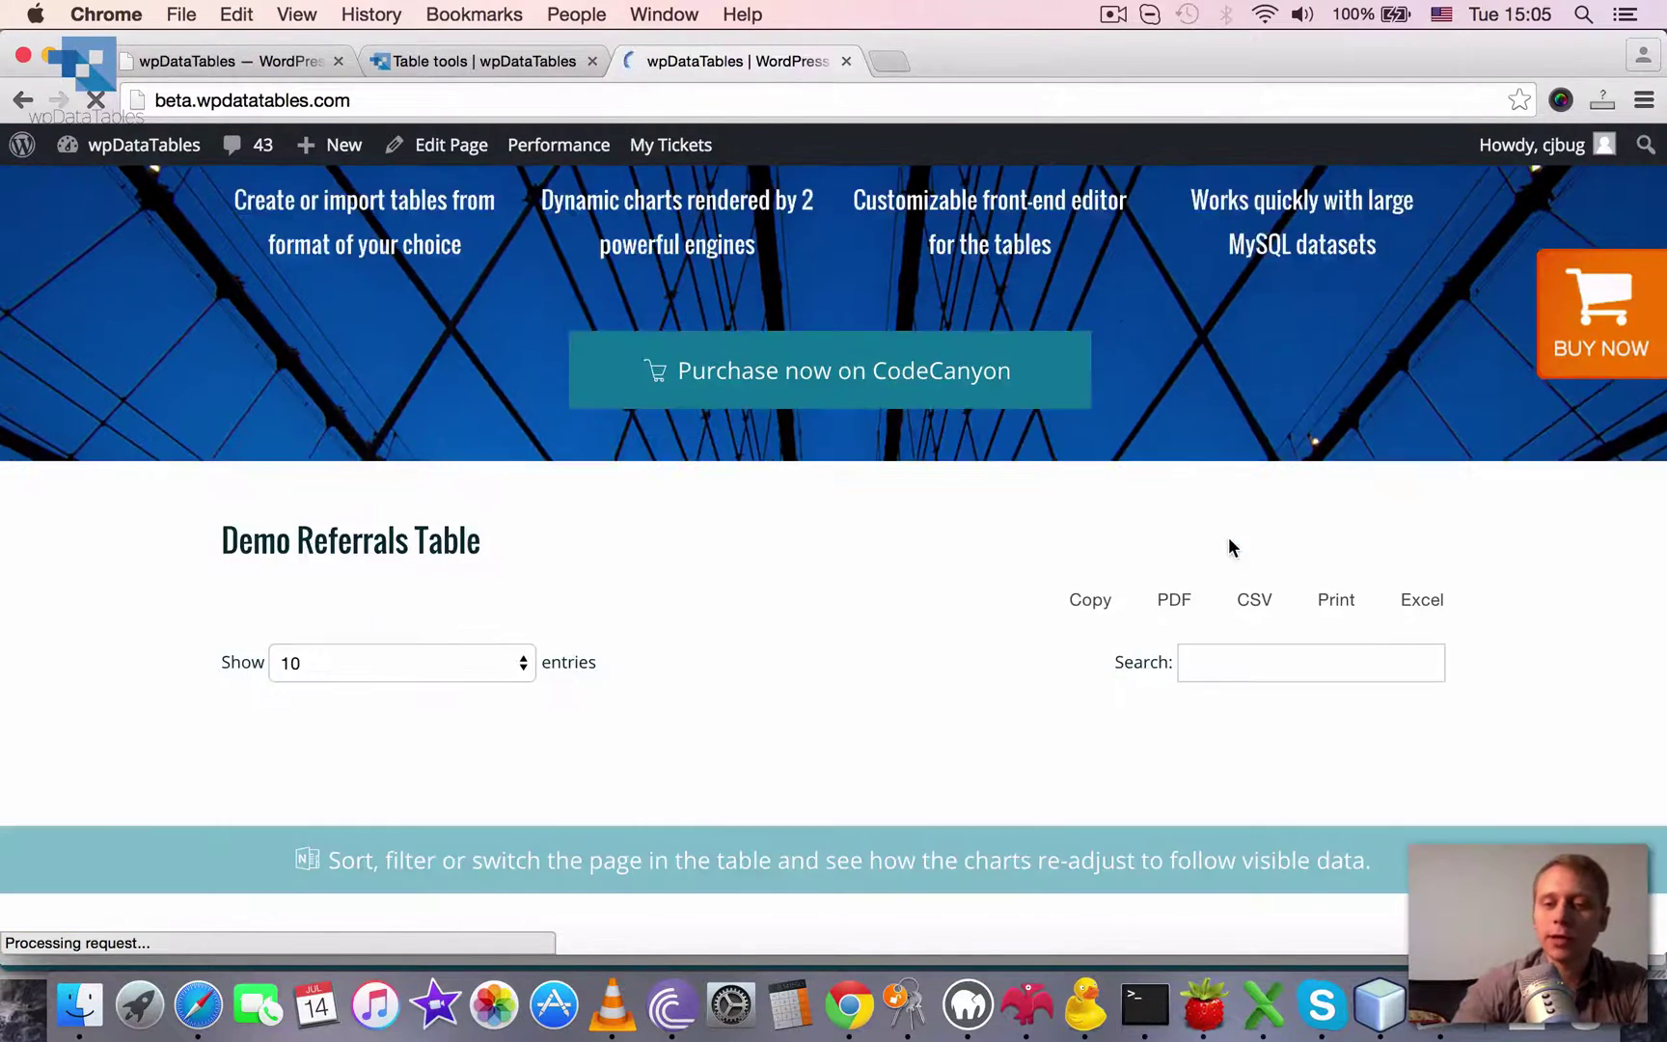
scroll(1228, 546, "down", 1)
scroll(1228, 546, "down", 2)
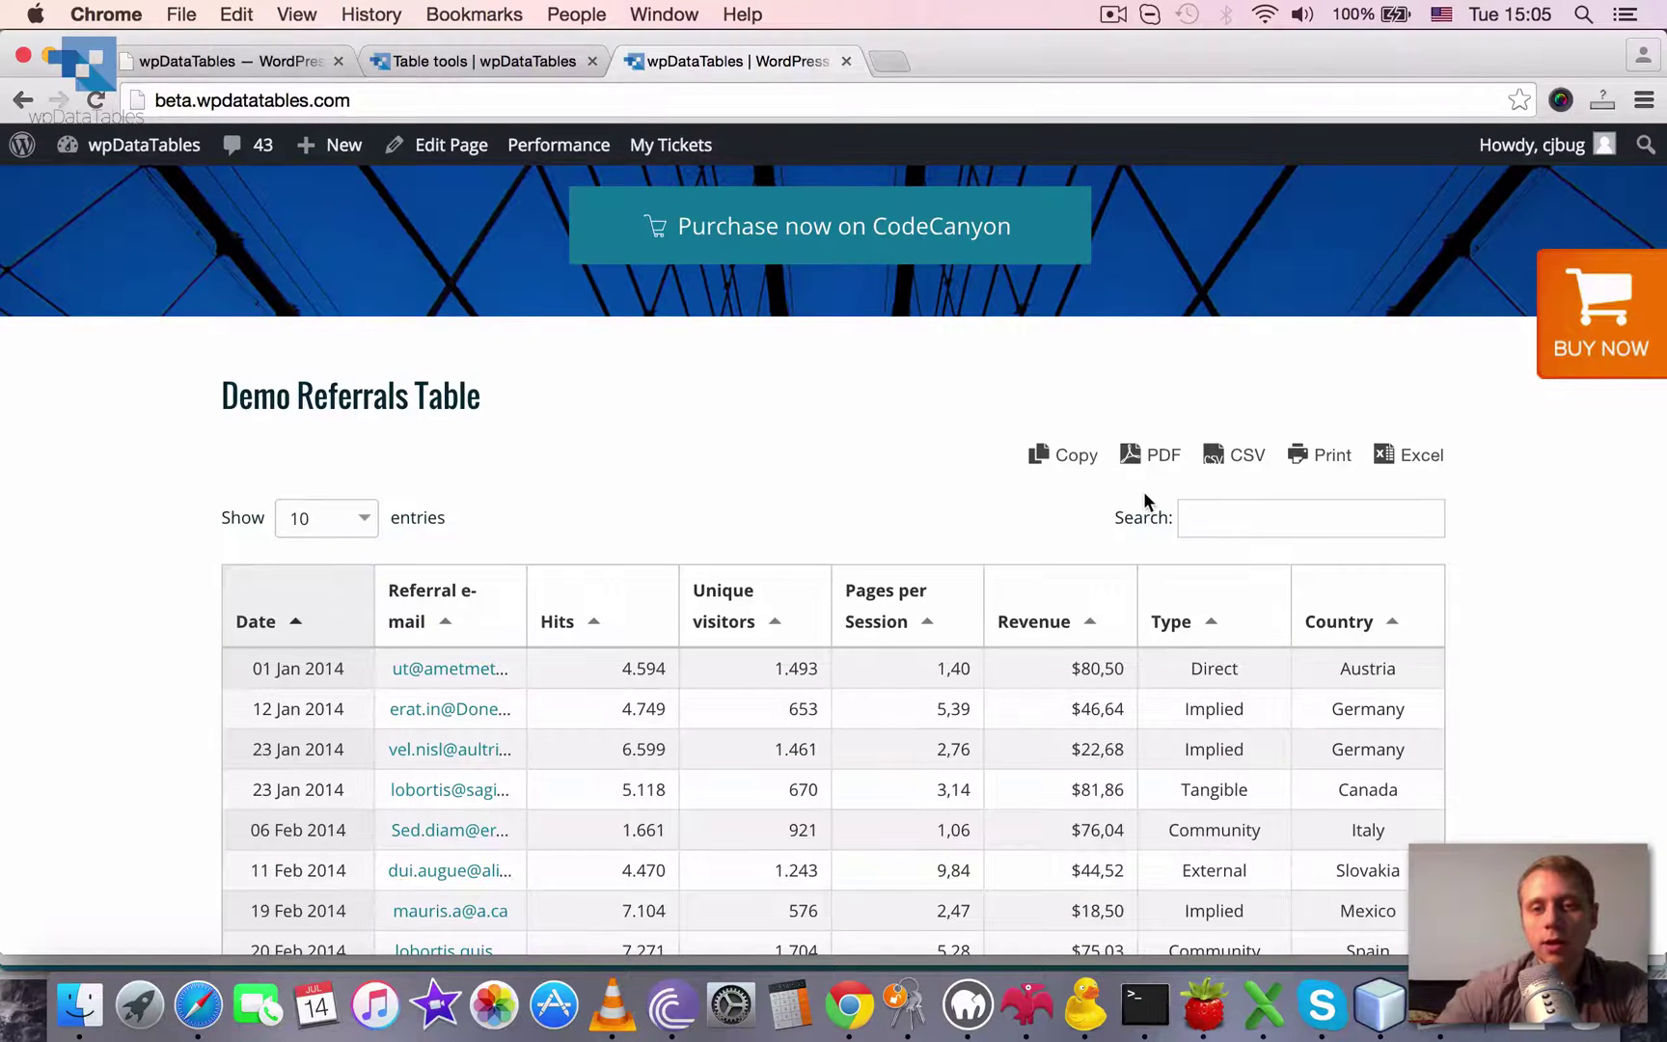
scroll(1144, 491, "down", 2)
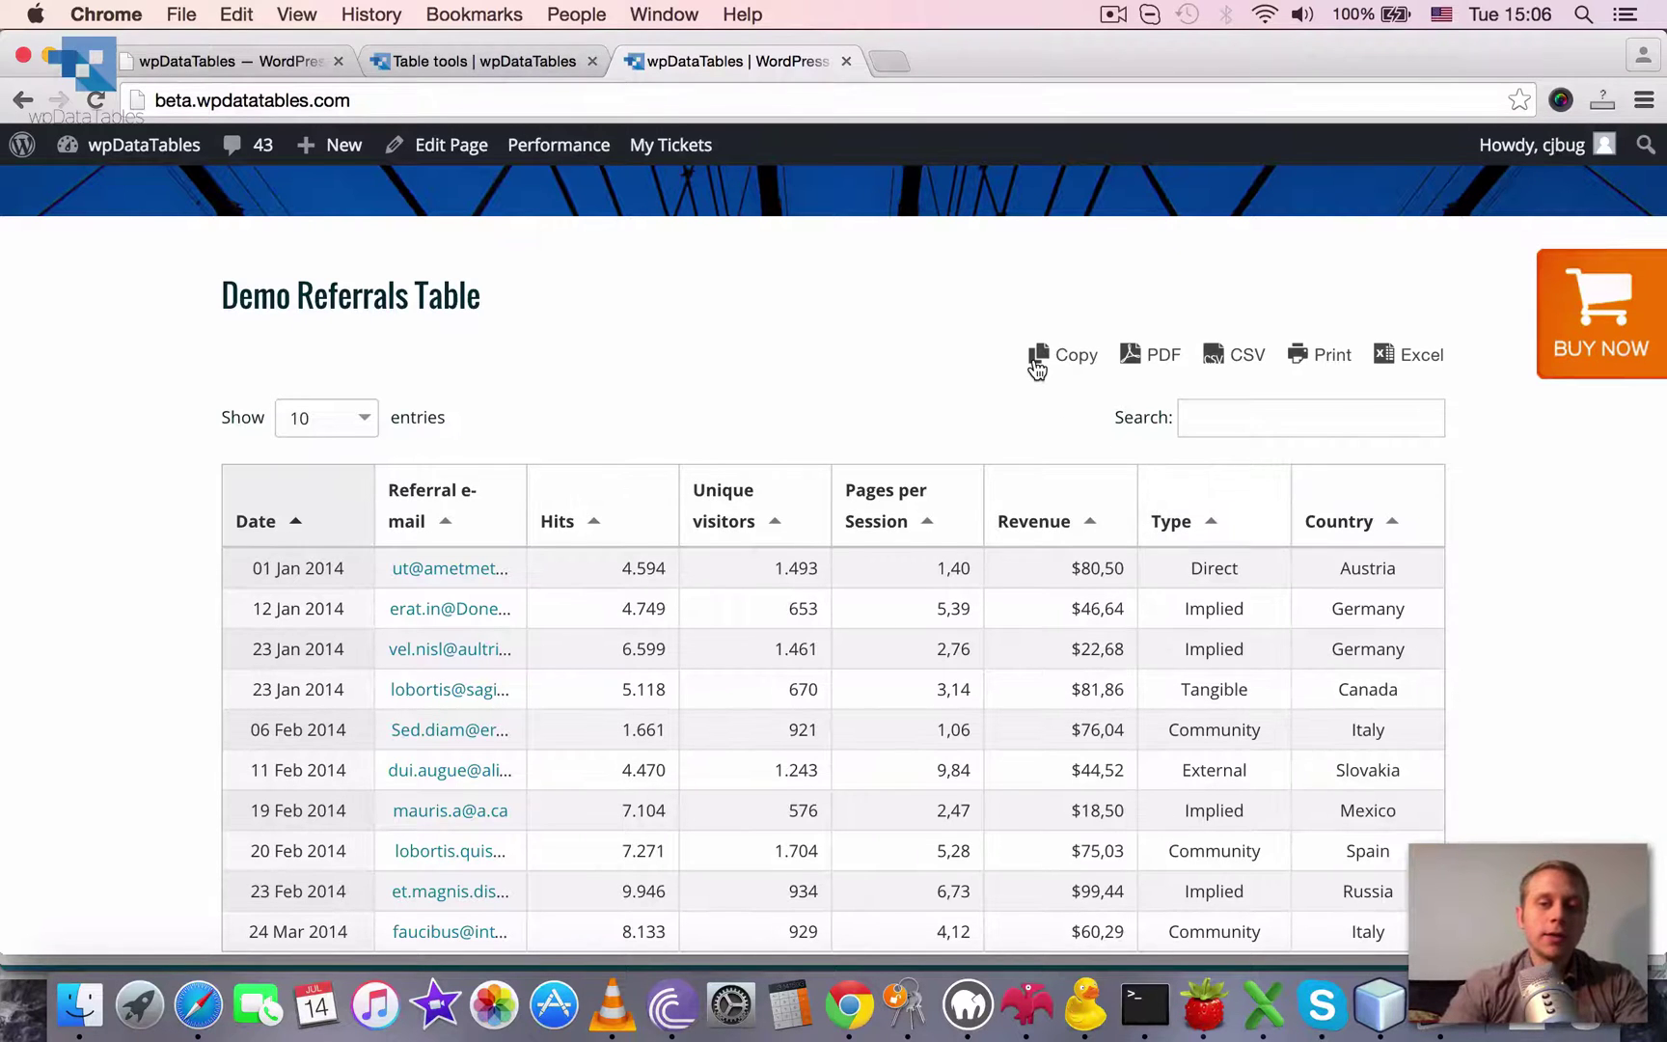
scroll(875, 471, "down", 2)
scroll(862, 469, "up", 1)
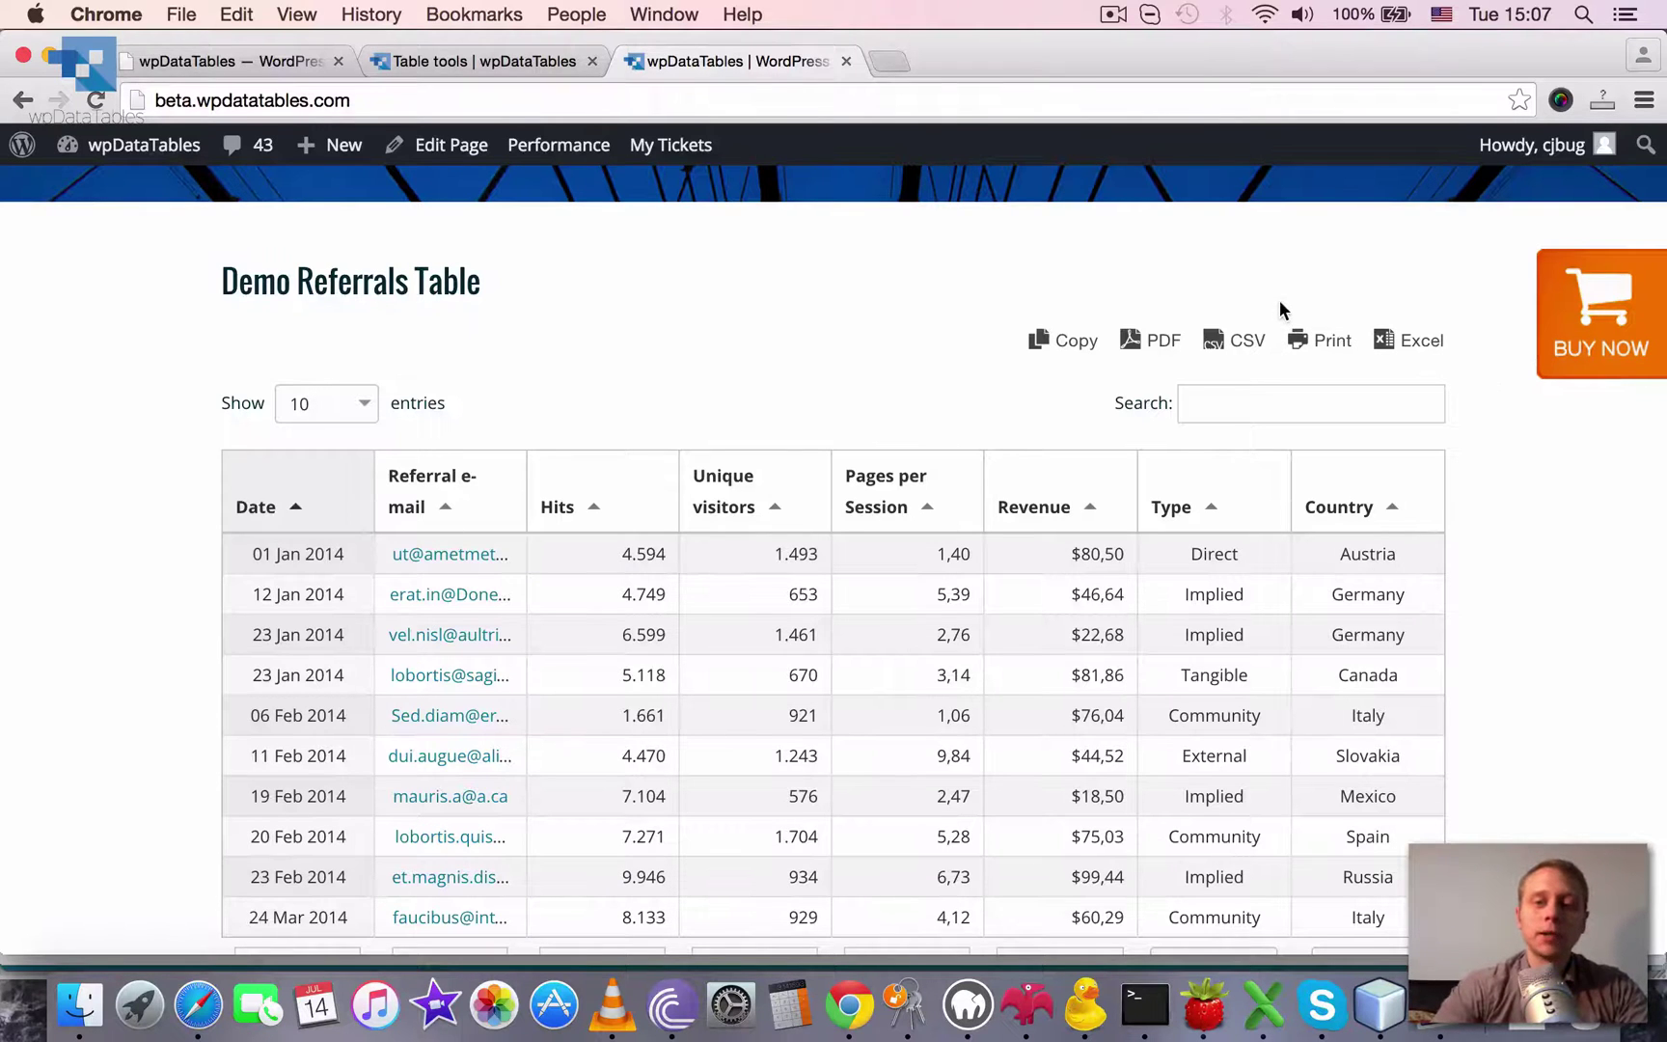
scroll(1281, 302, "down", 2)
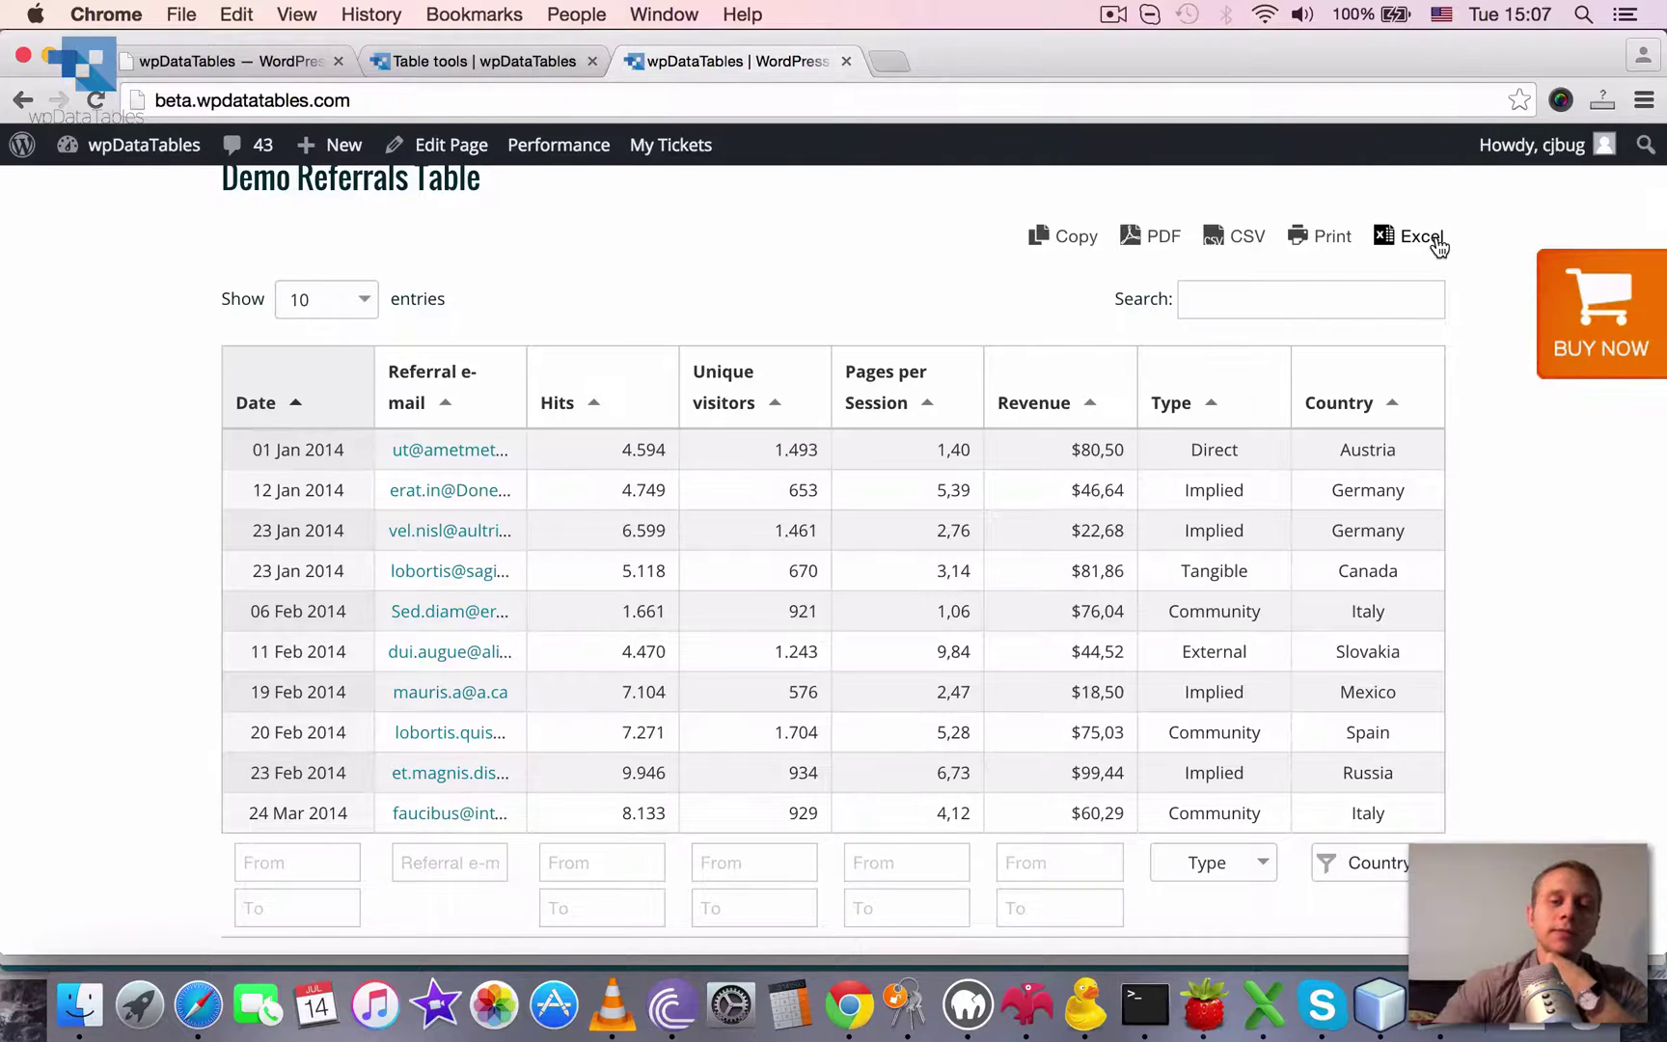
scroll(1098, 523, "down", 2)
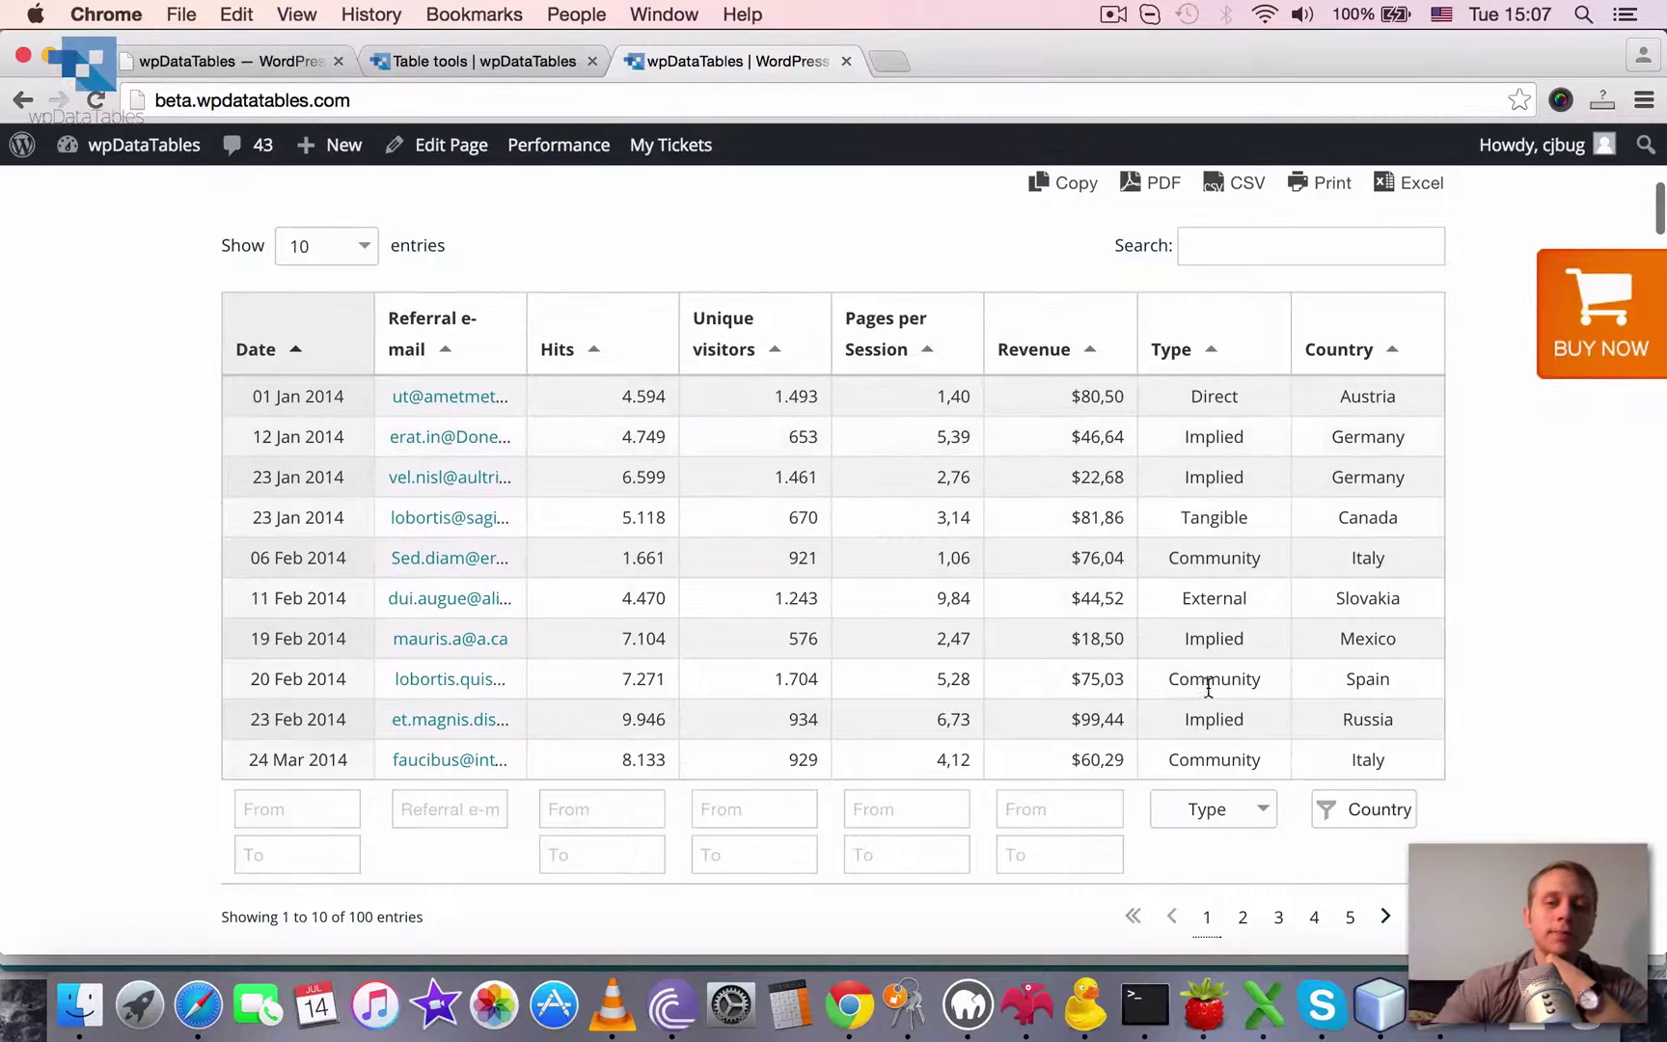
scroll(1264, 671, "up", 3)
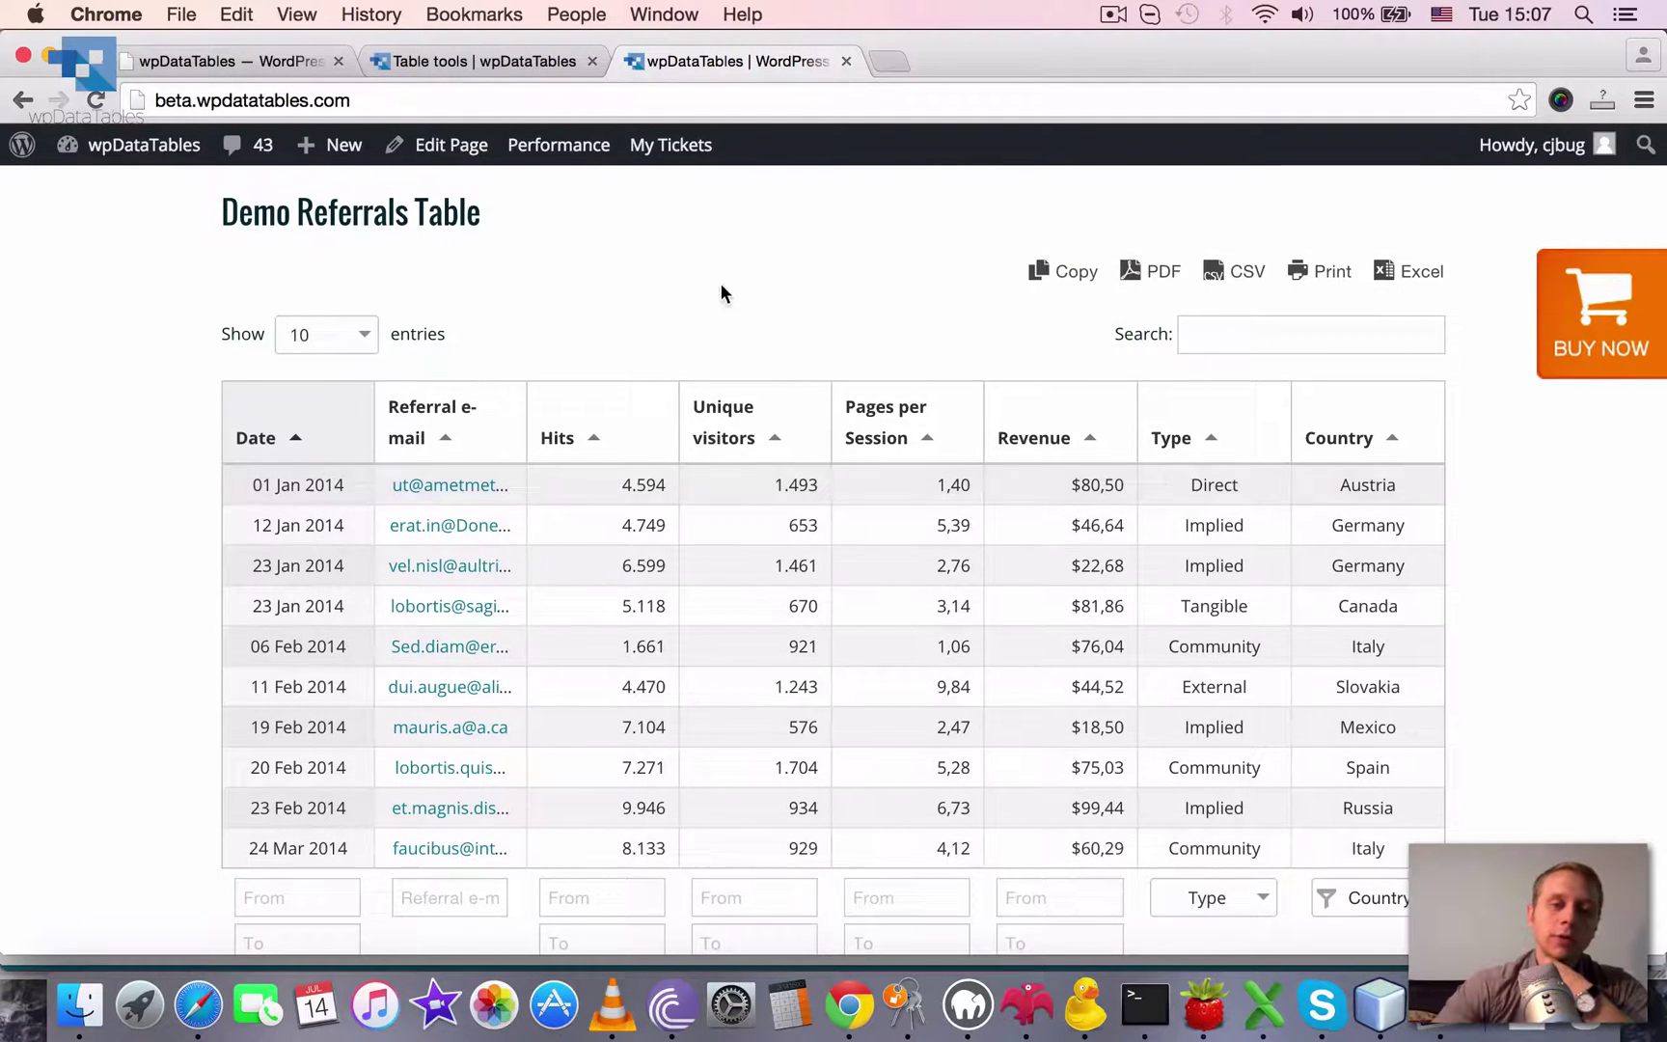
scroll(635, 347, "down", 1)
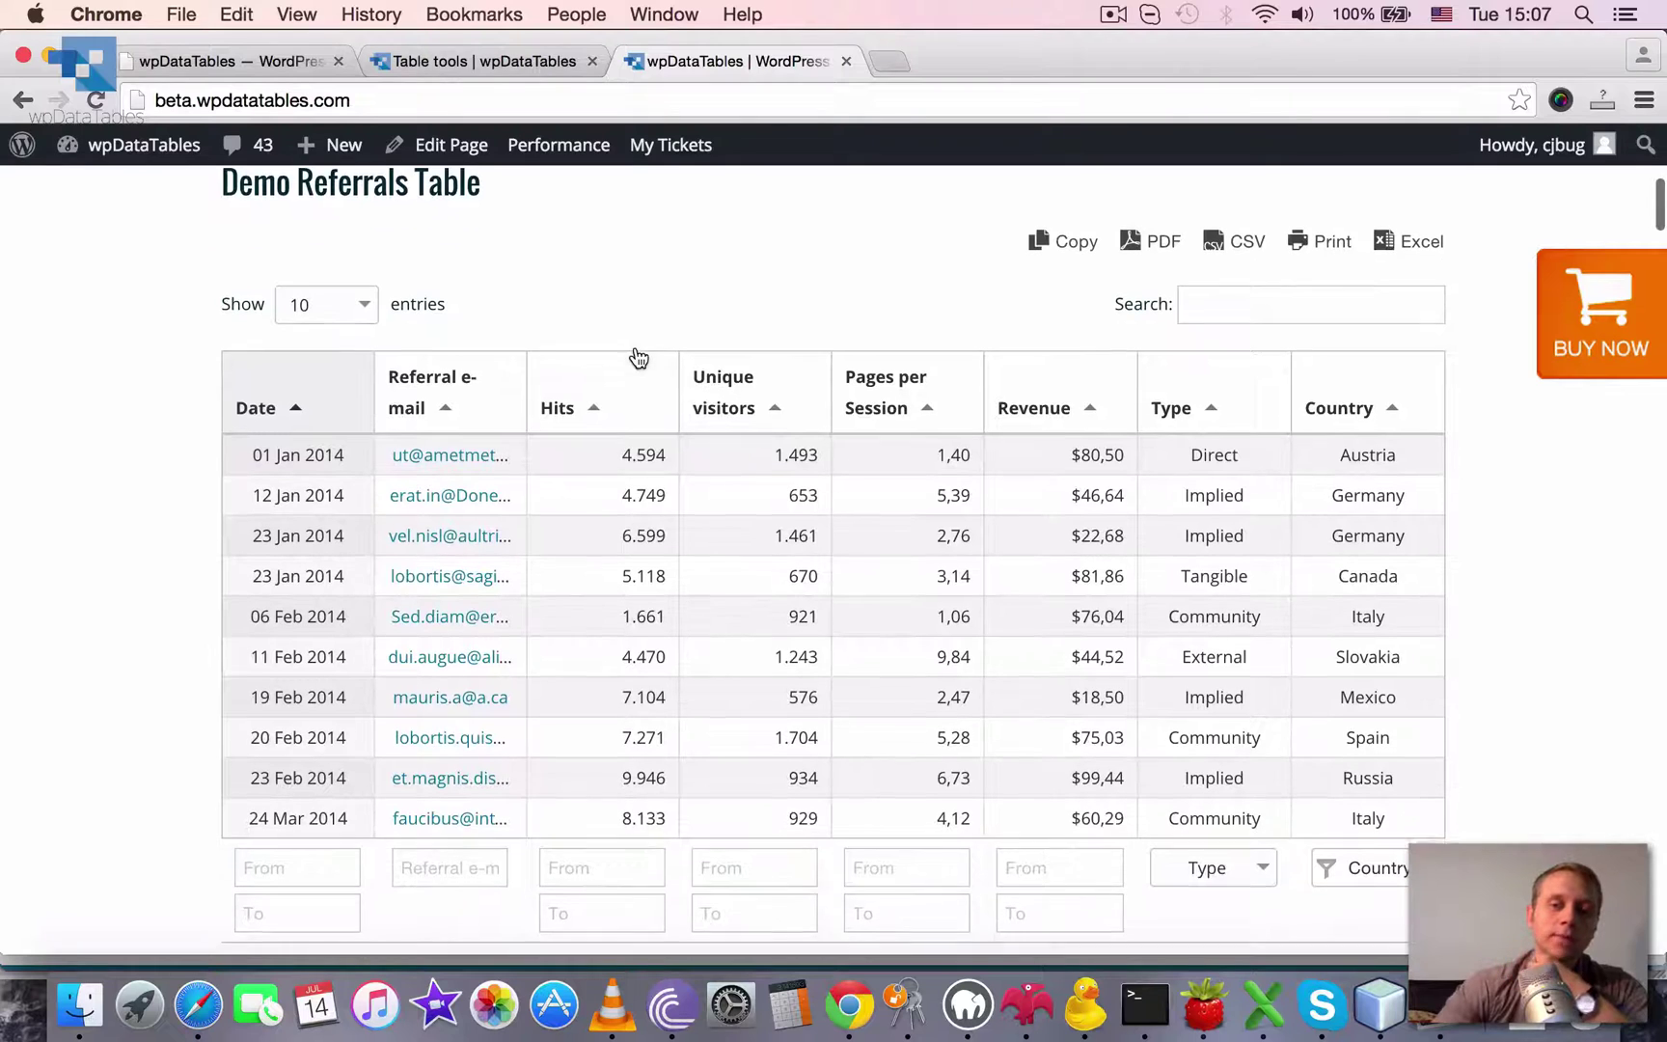
scroll(634, 357, "down", 1)
scroll(636, 353, "up", 1)
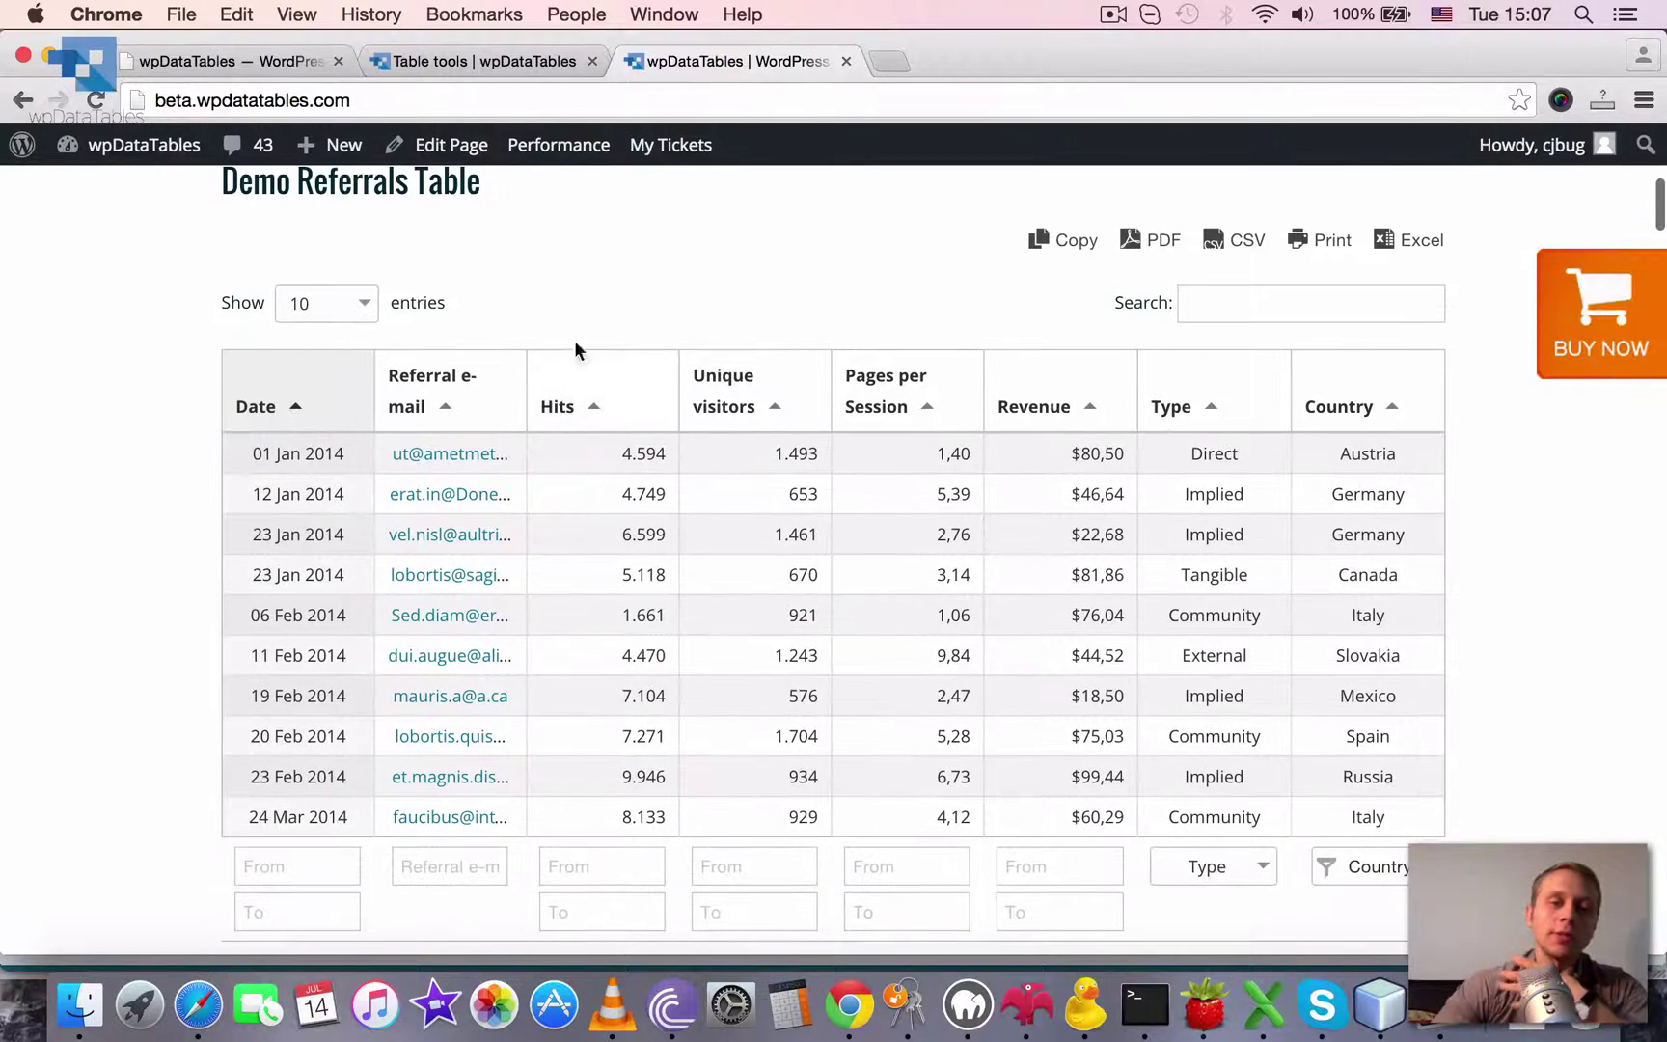
Check the Show entries list, keeping 10 rows, then open DOCS & DEMOS > Creating wpDataTables from Excel
left_click(362, 321)
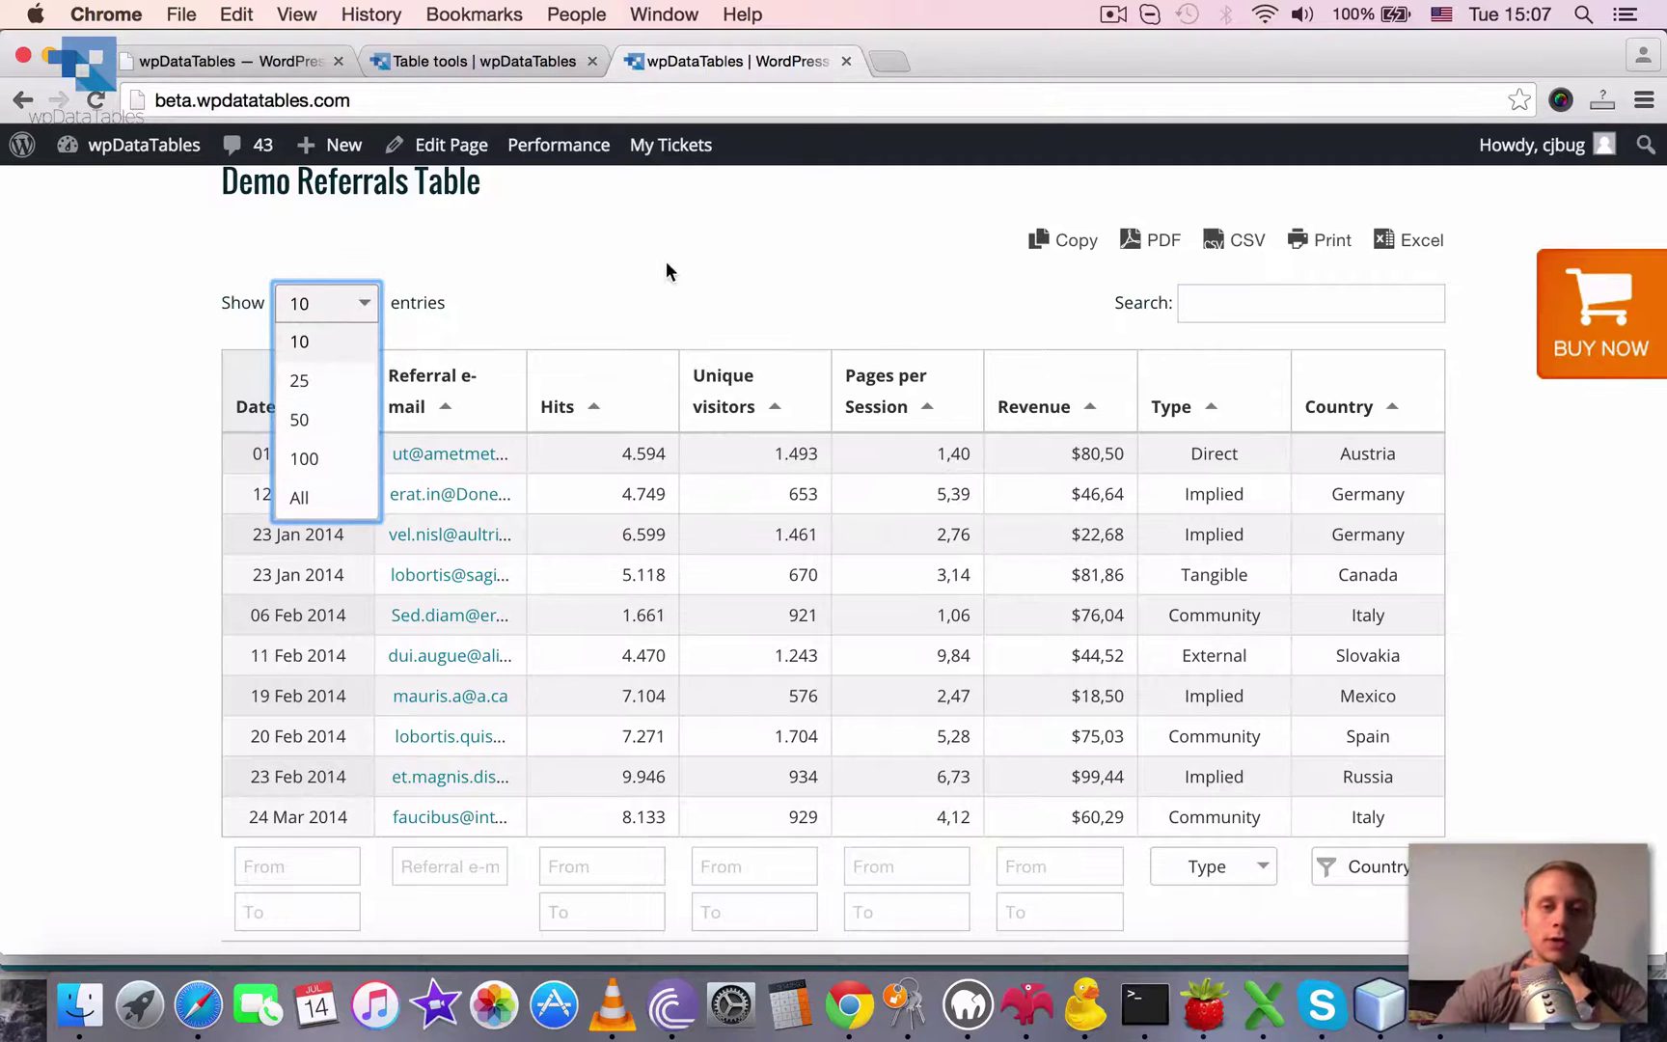
left_click(639, 266)
scroll(847, 274, "up", 10)
mouse_move(934, 212)
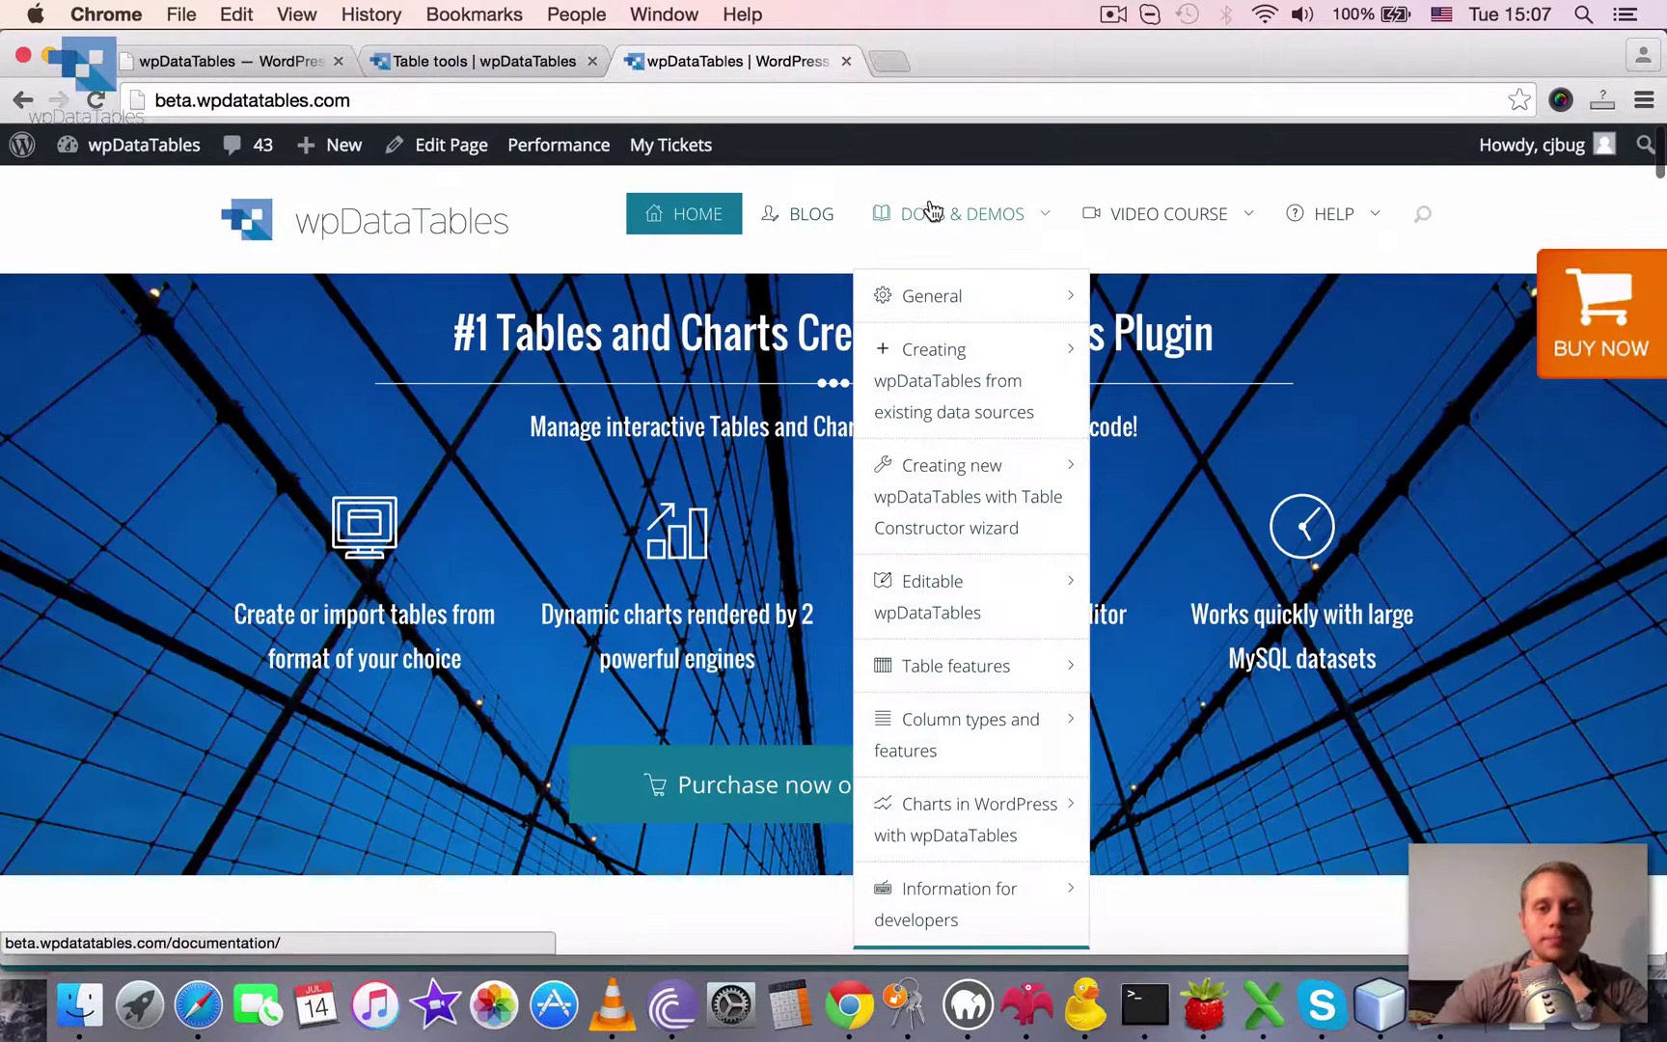
mouse_move(968, 353)
left_click(1174, 377)
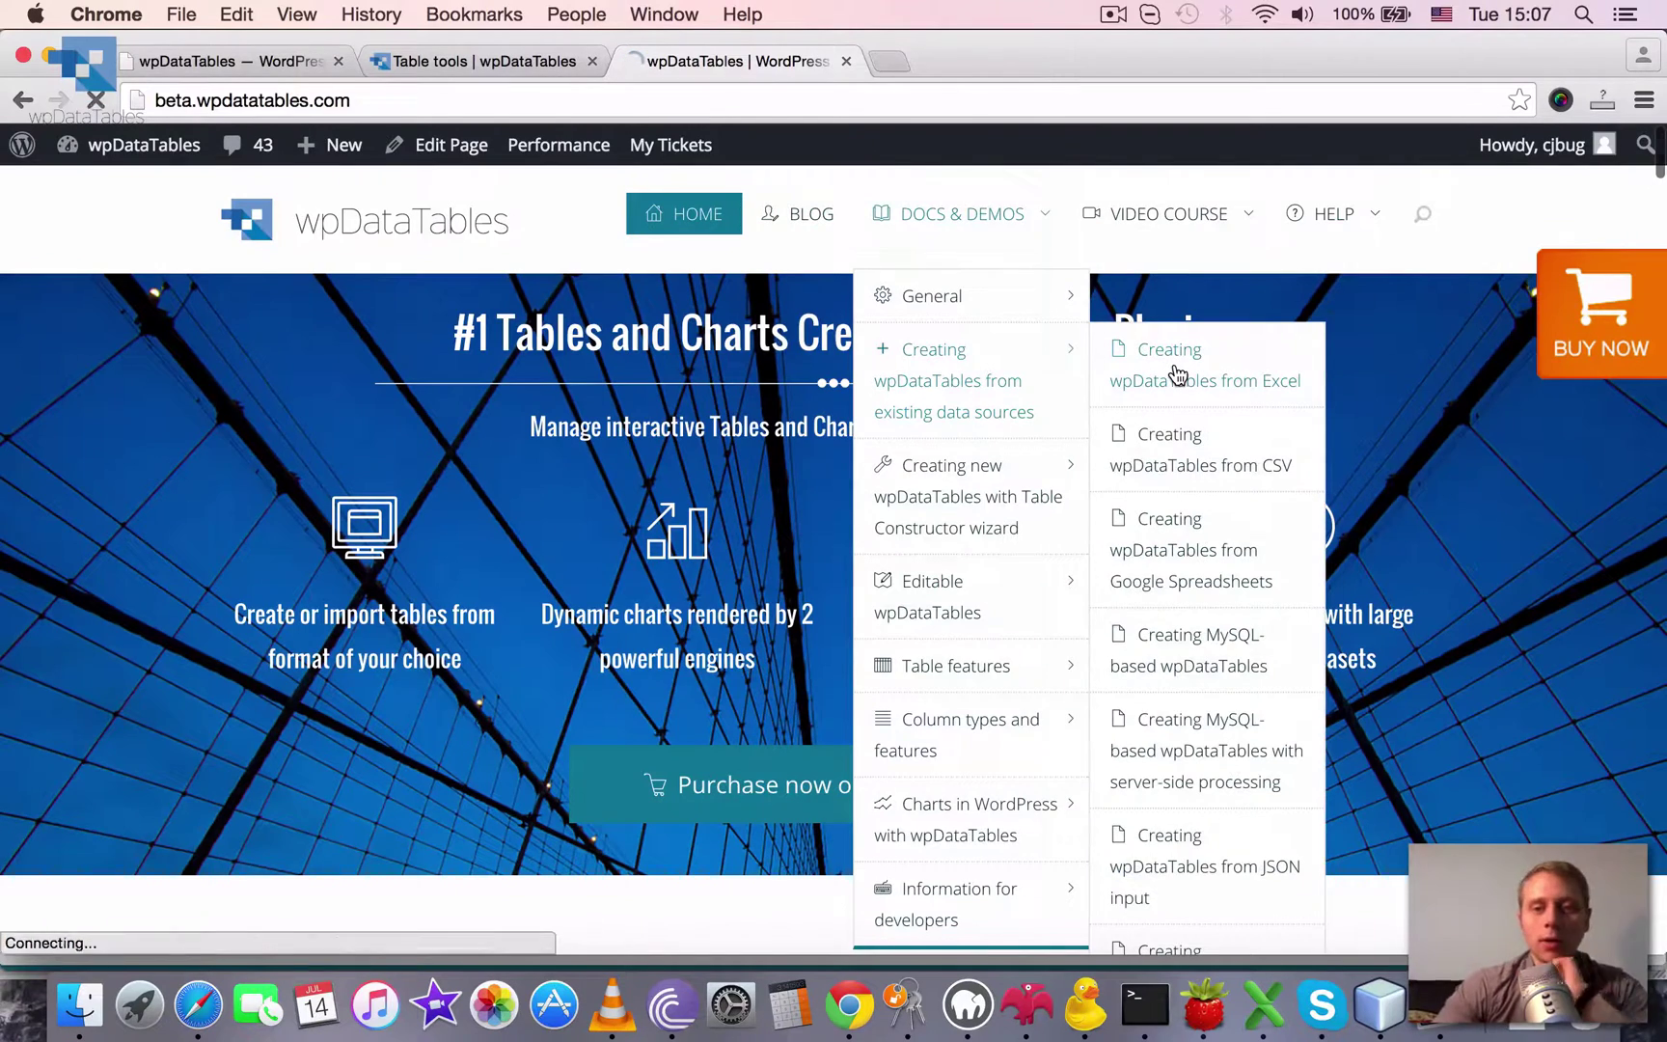
scroll(1225, 677, "down", 4)
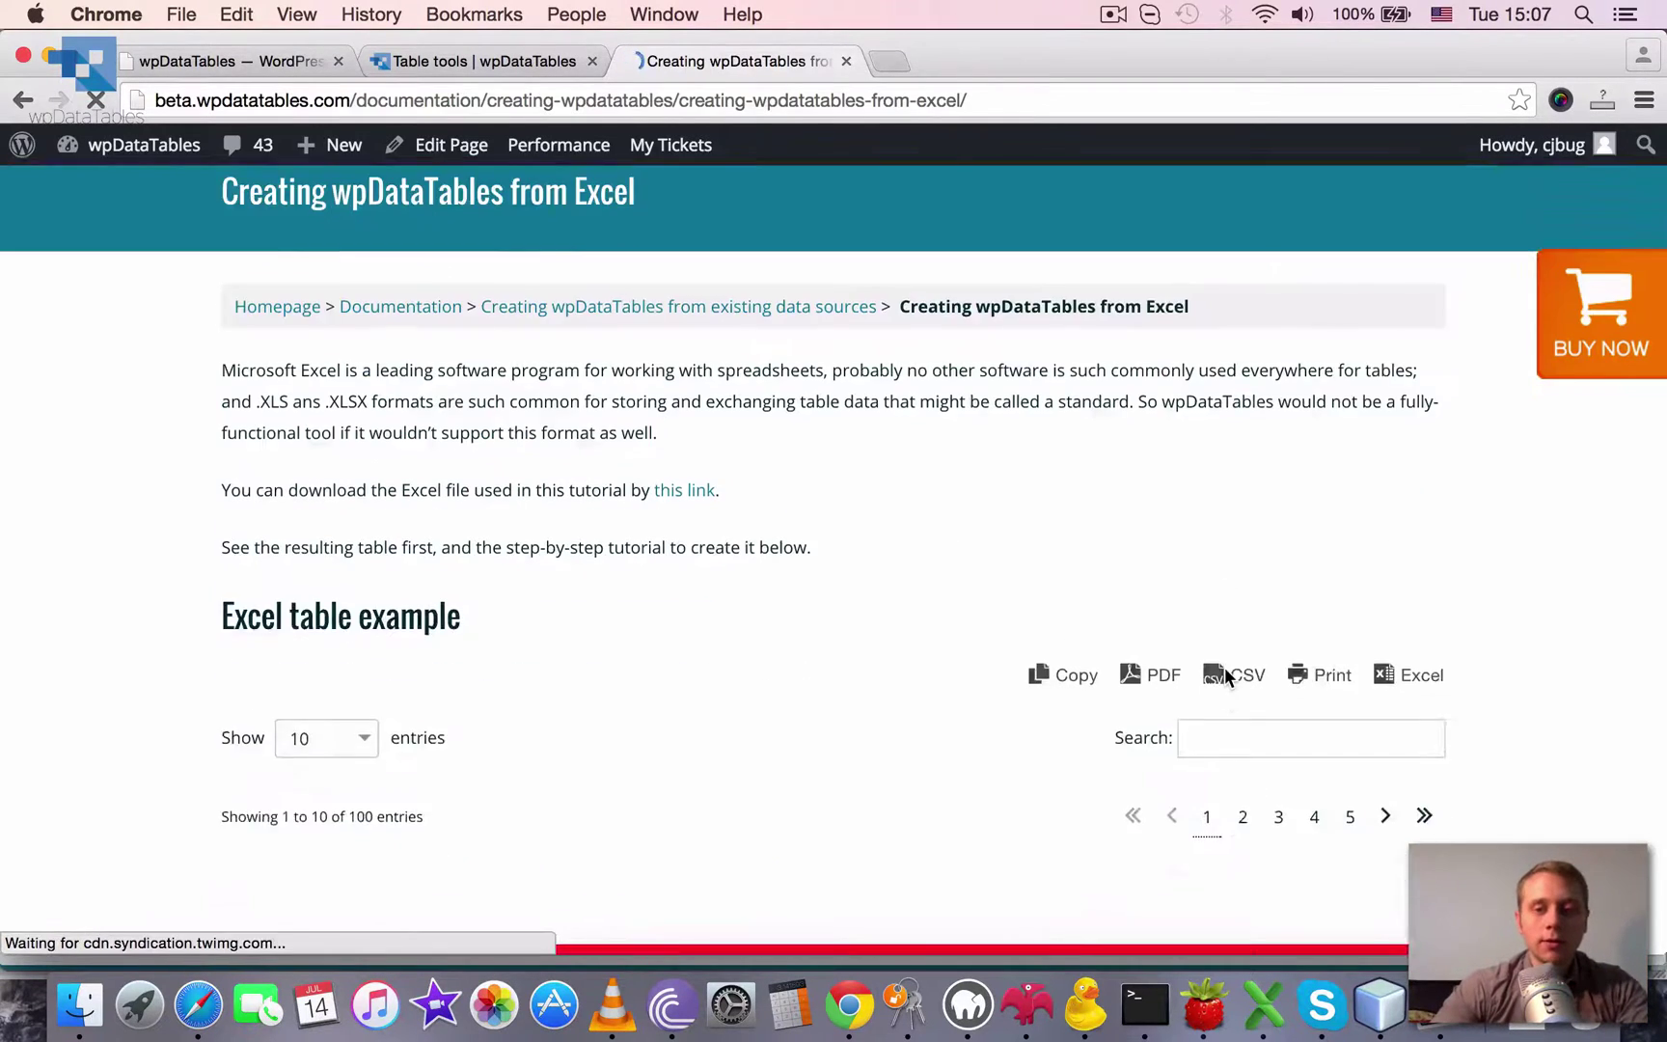
Export the Excel table example to PDF and save it on the Desktop as 'Test PDF'
scroll(1224, 678, "down", 2)
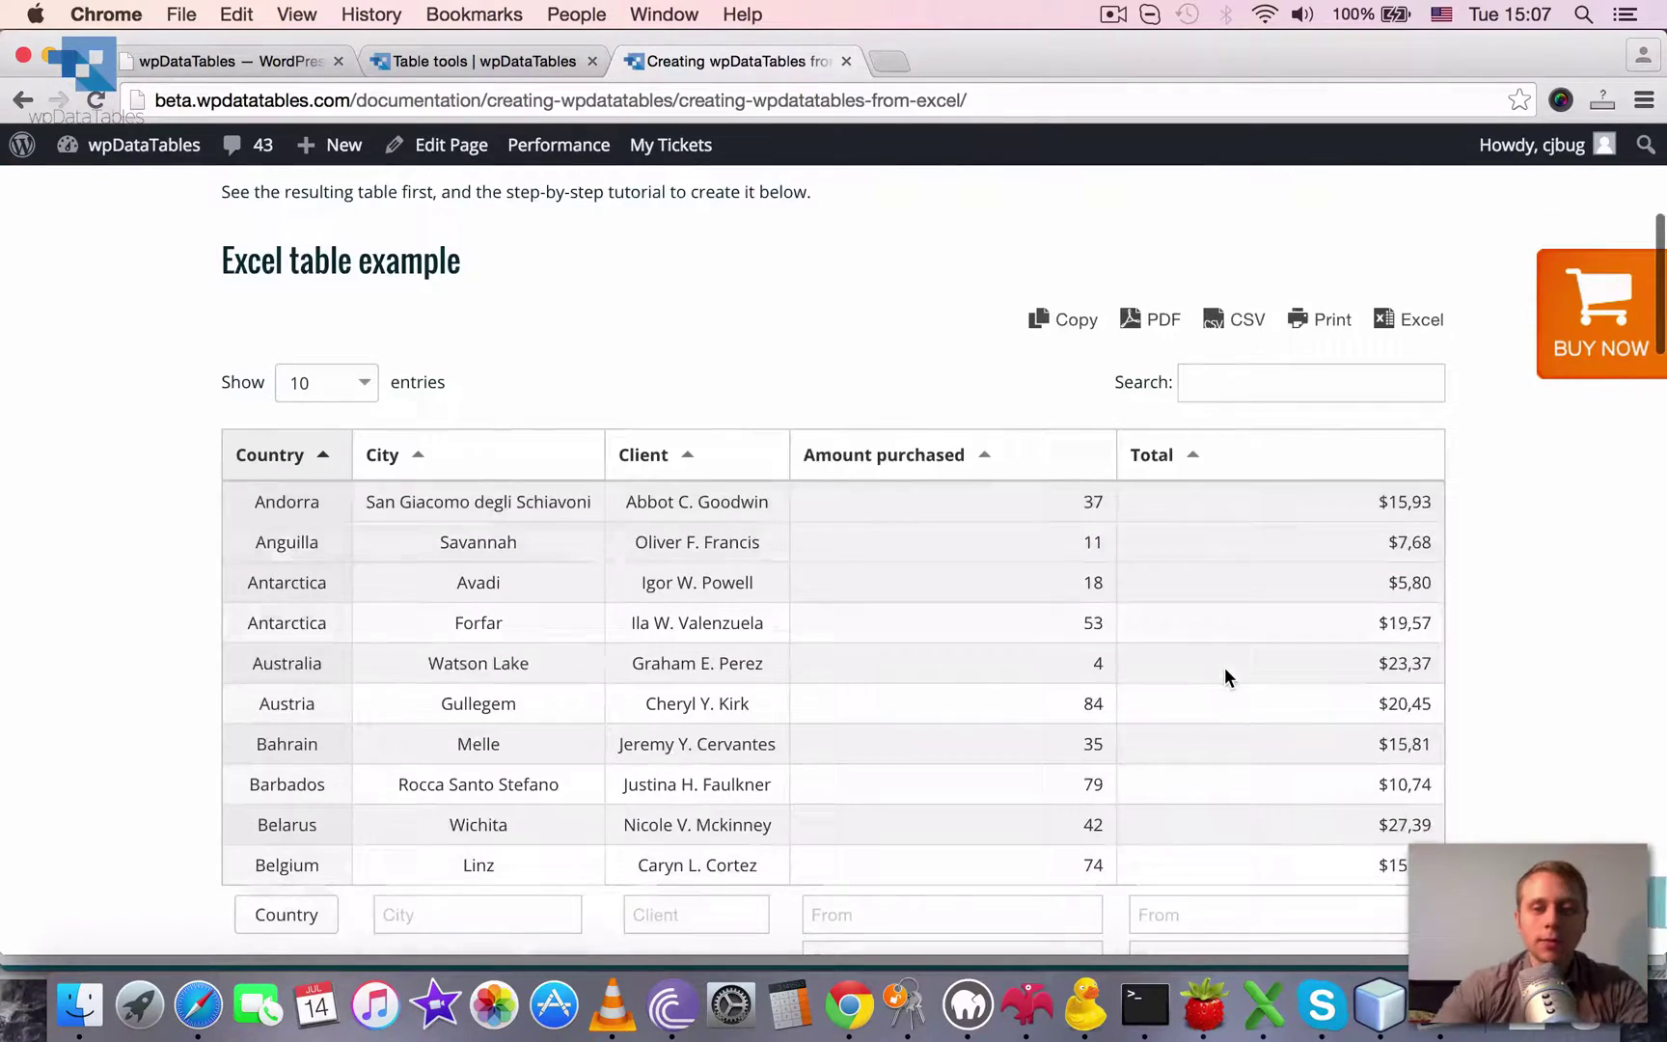
left_click(1148, 325)
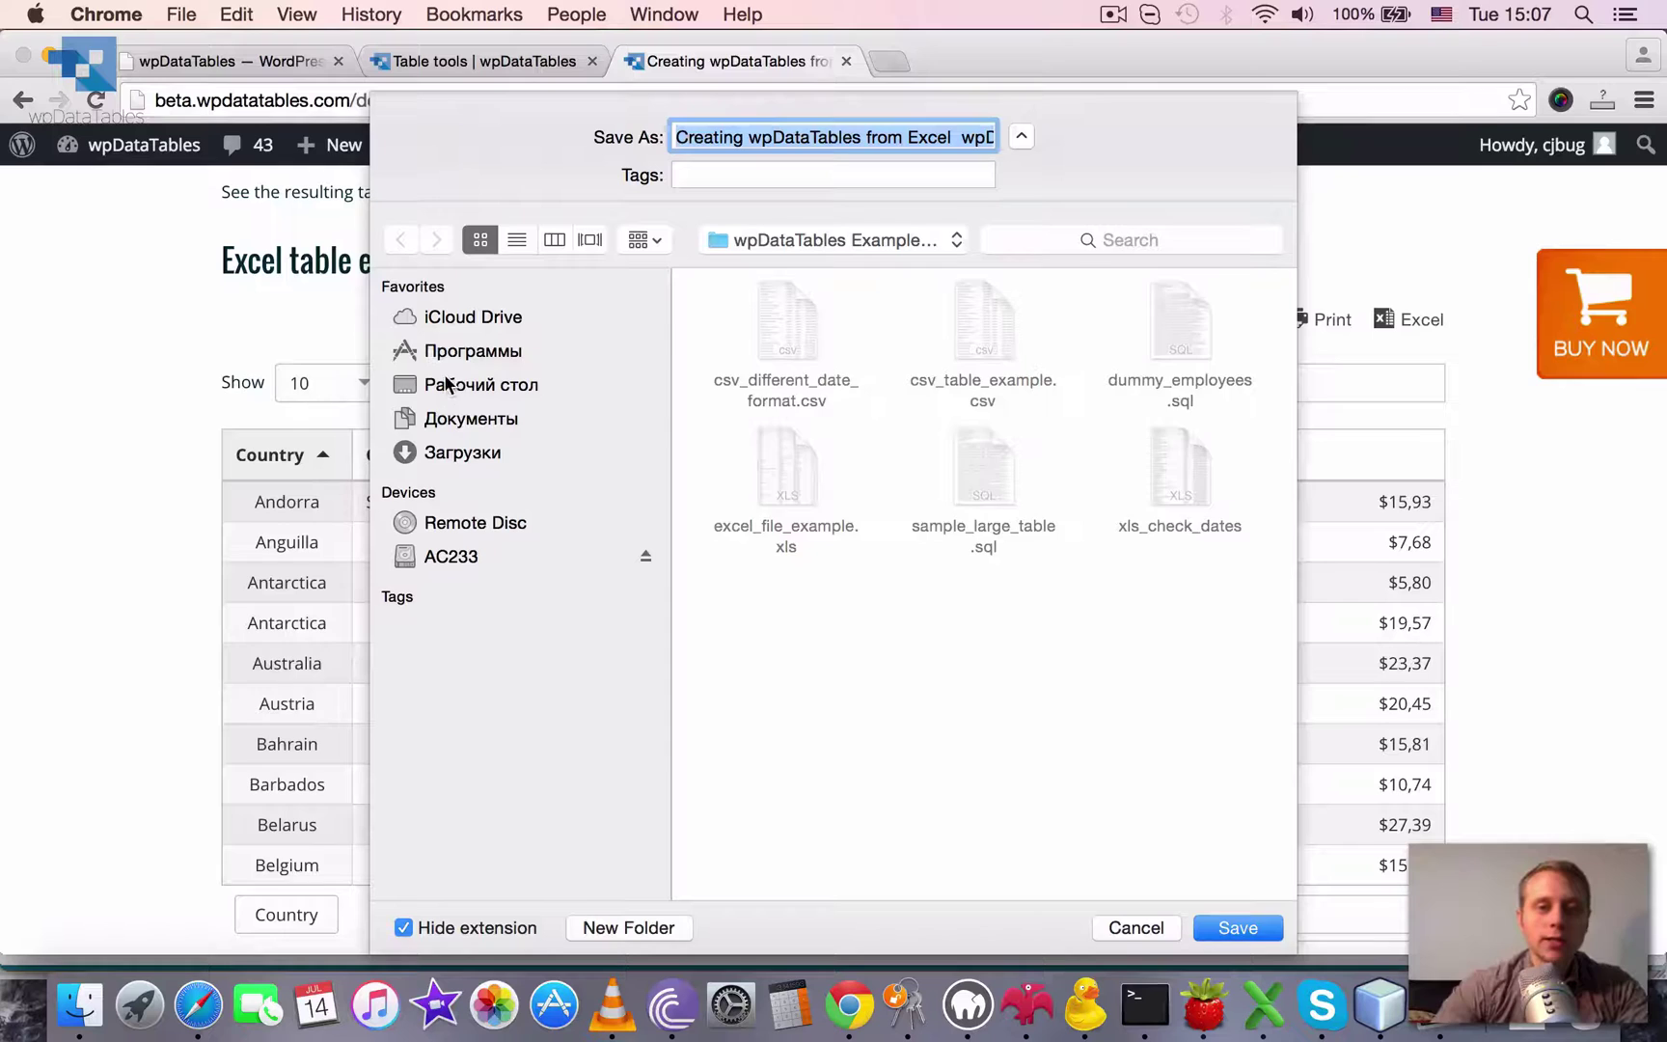
left_click(447, 384)
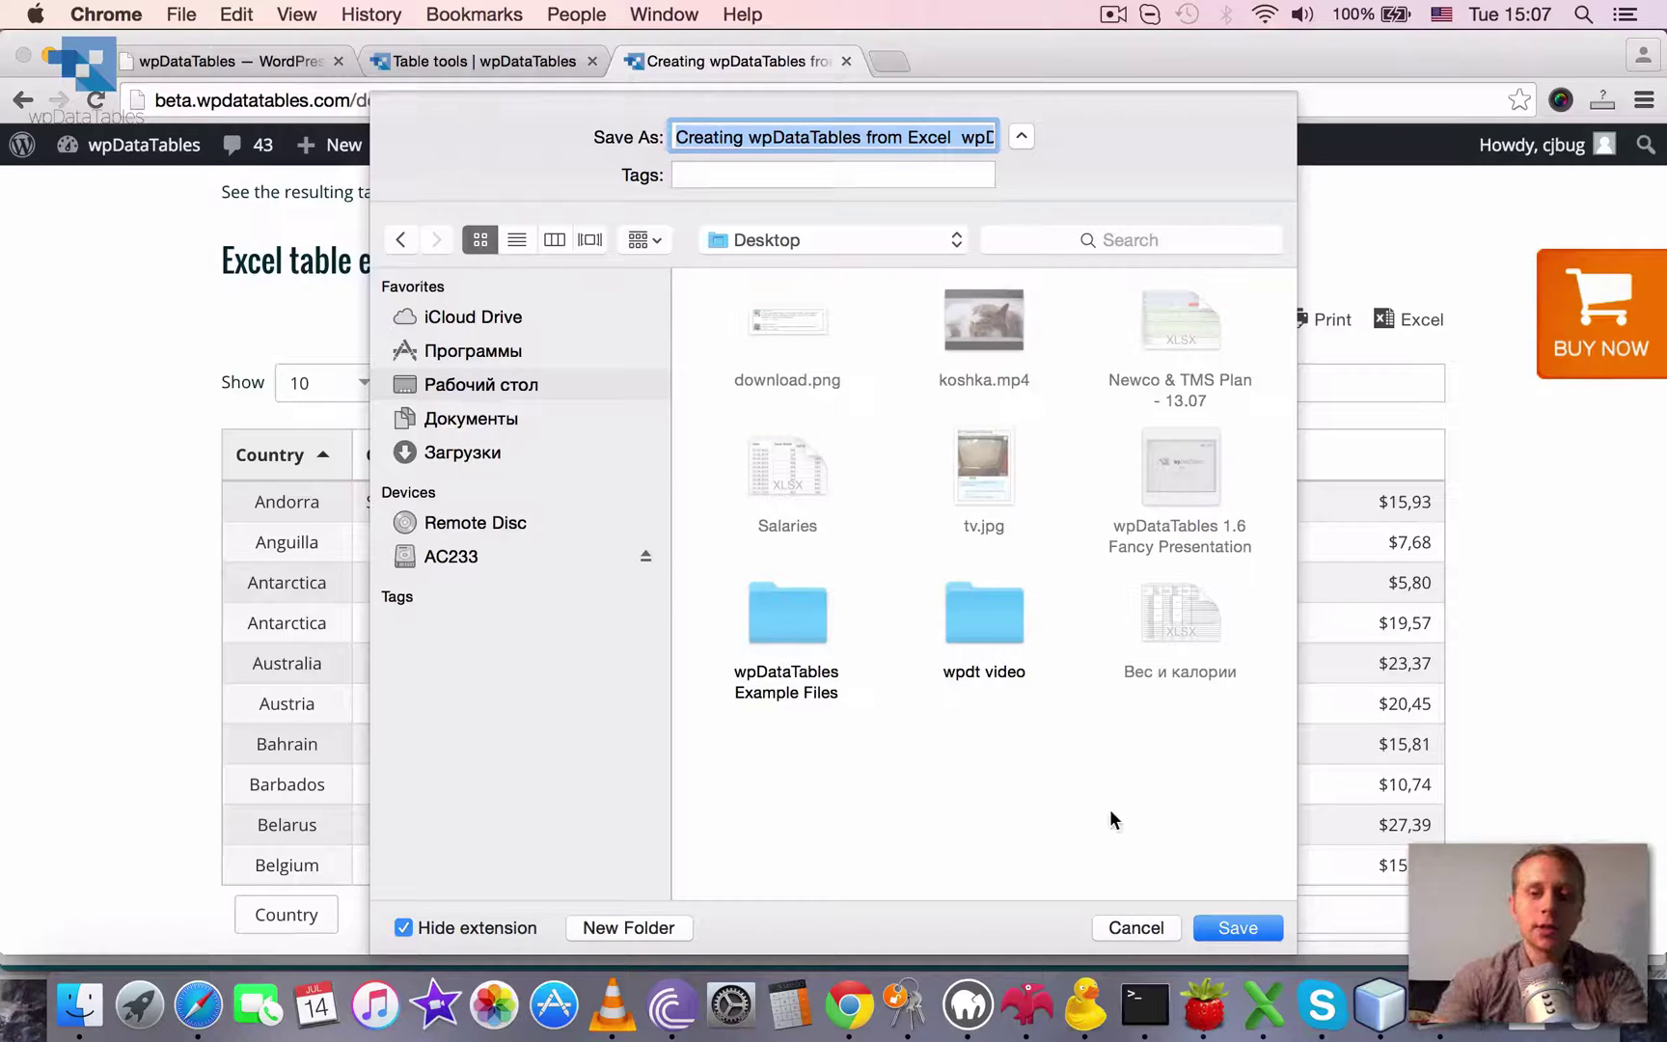
type("Test ")
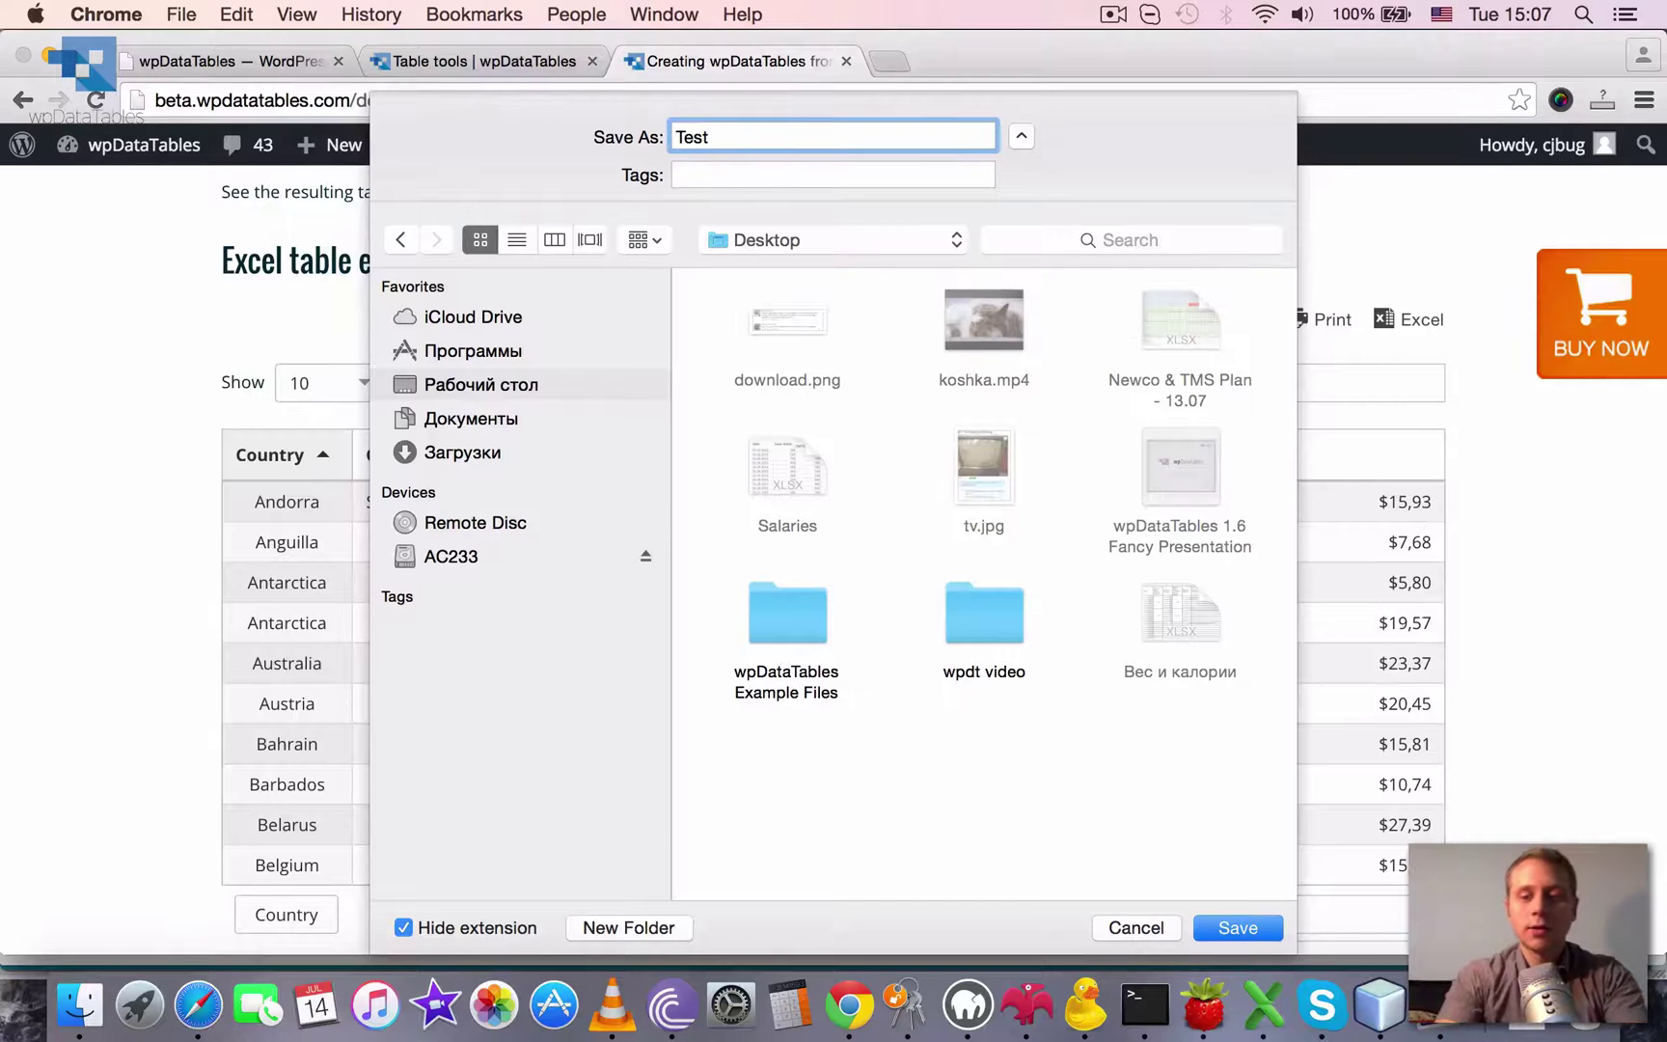
type("PDF")
key("Return")
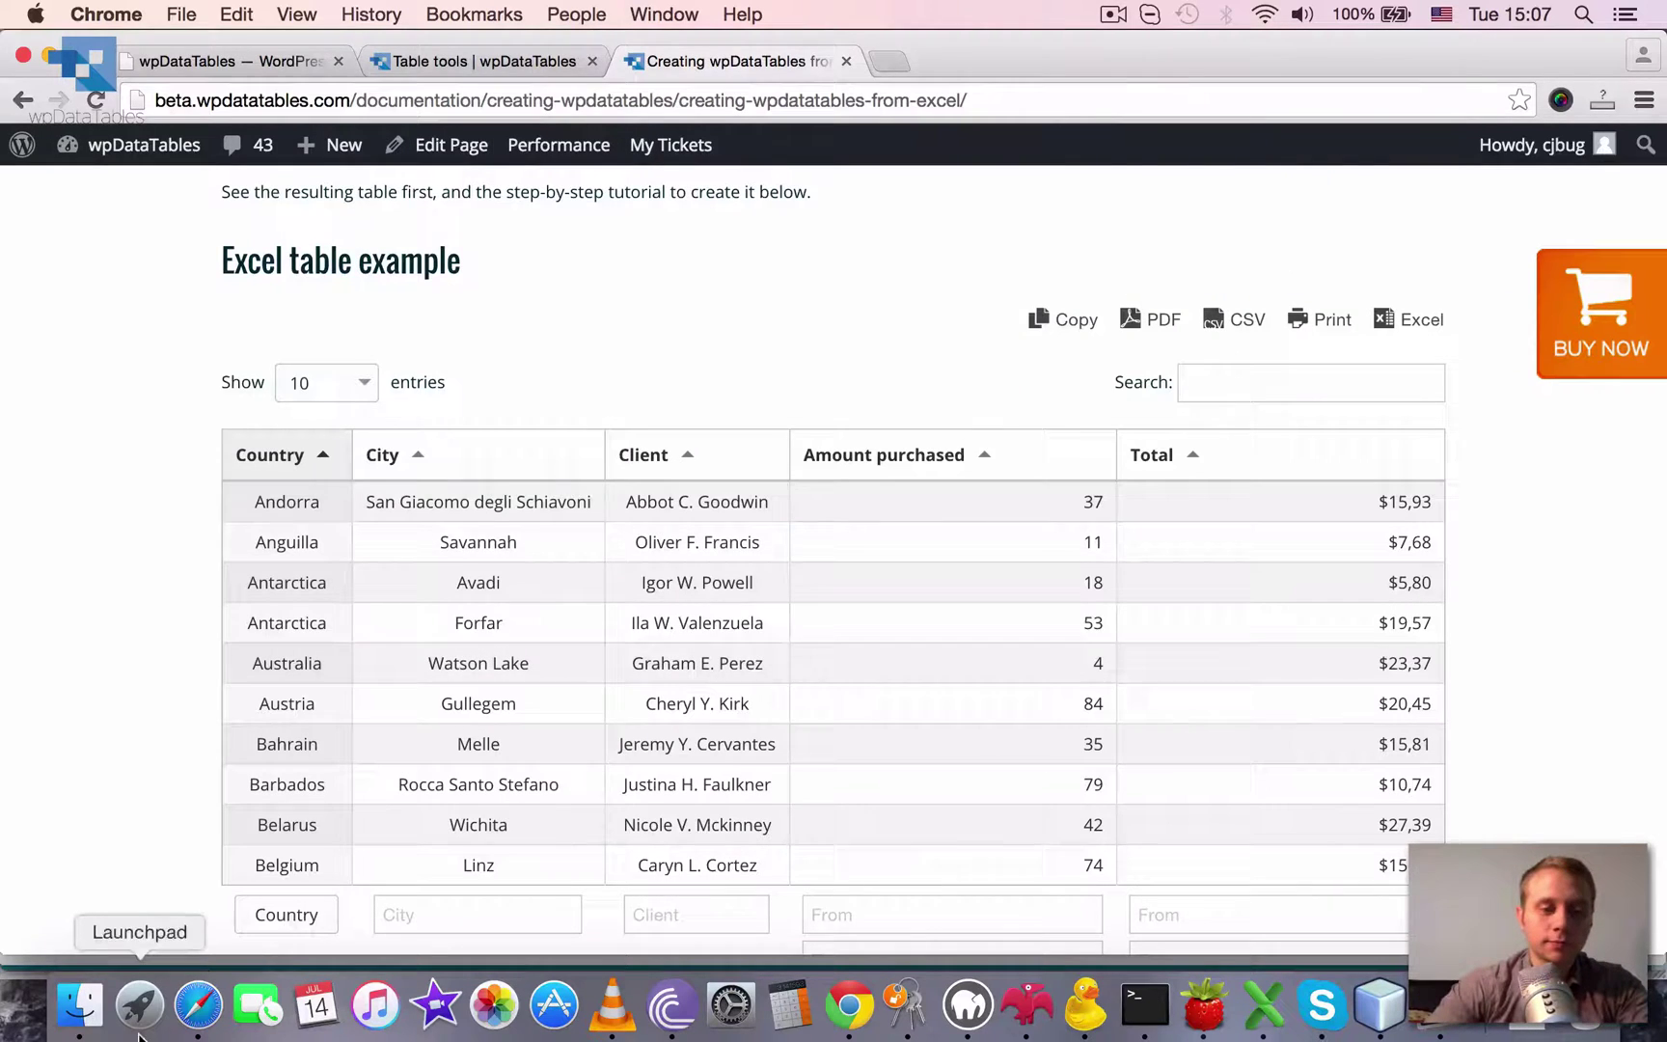
Open Test PDF.pdf from the Desktop folder in Preview using Open With
left_click(80, 1004)
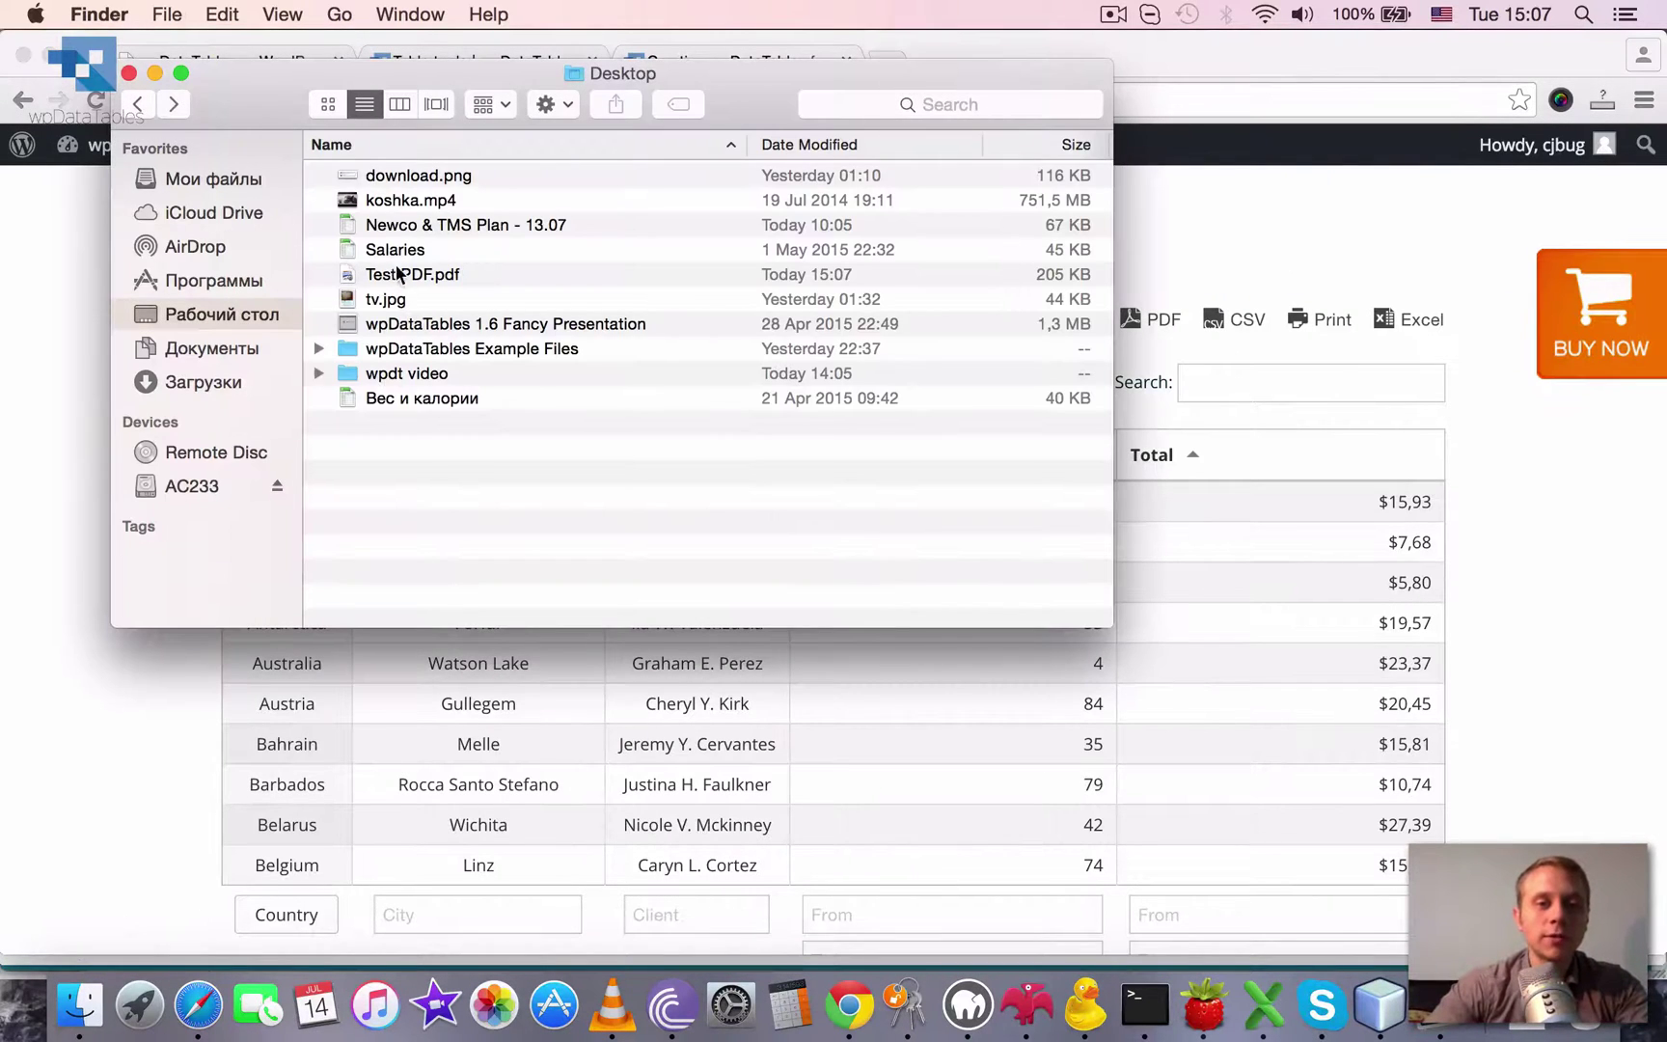
left_click(410, 272)
right_click(410, 272)
mouse_move(494, 312)
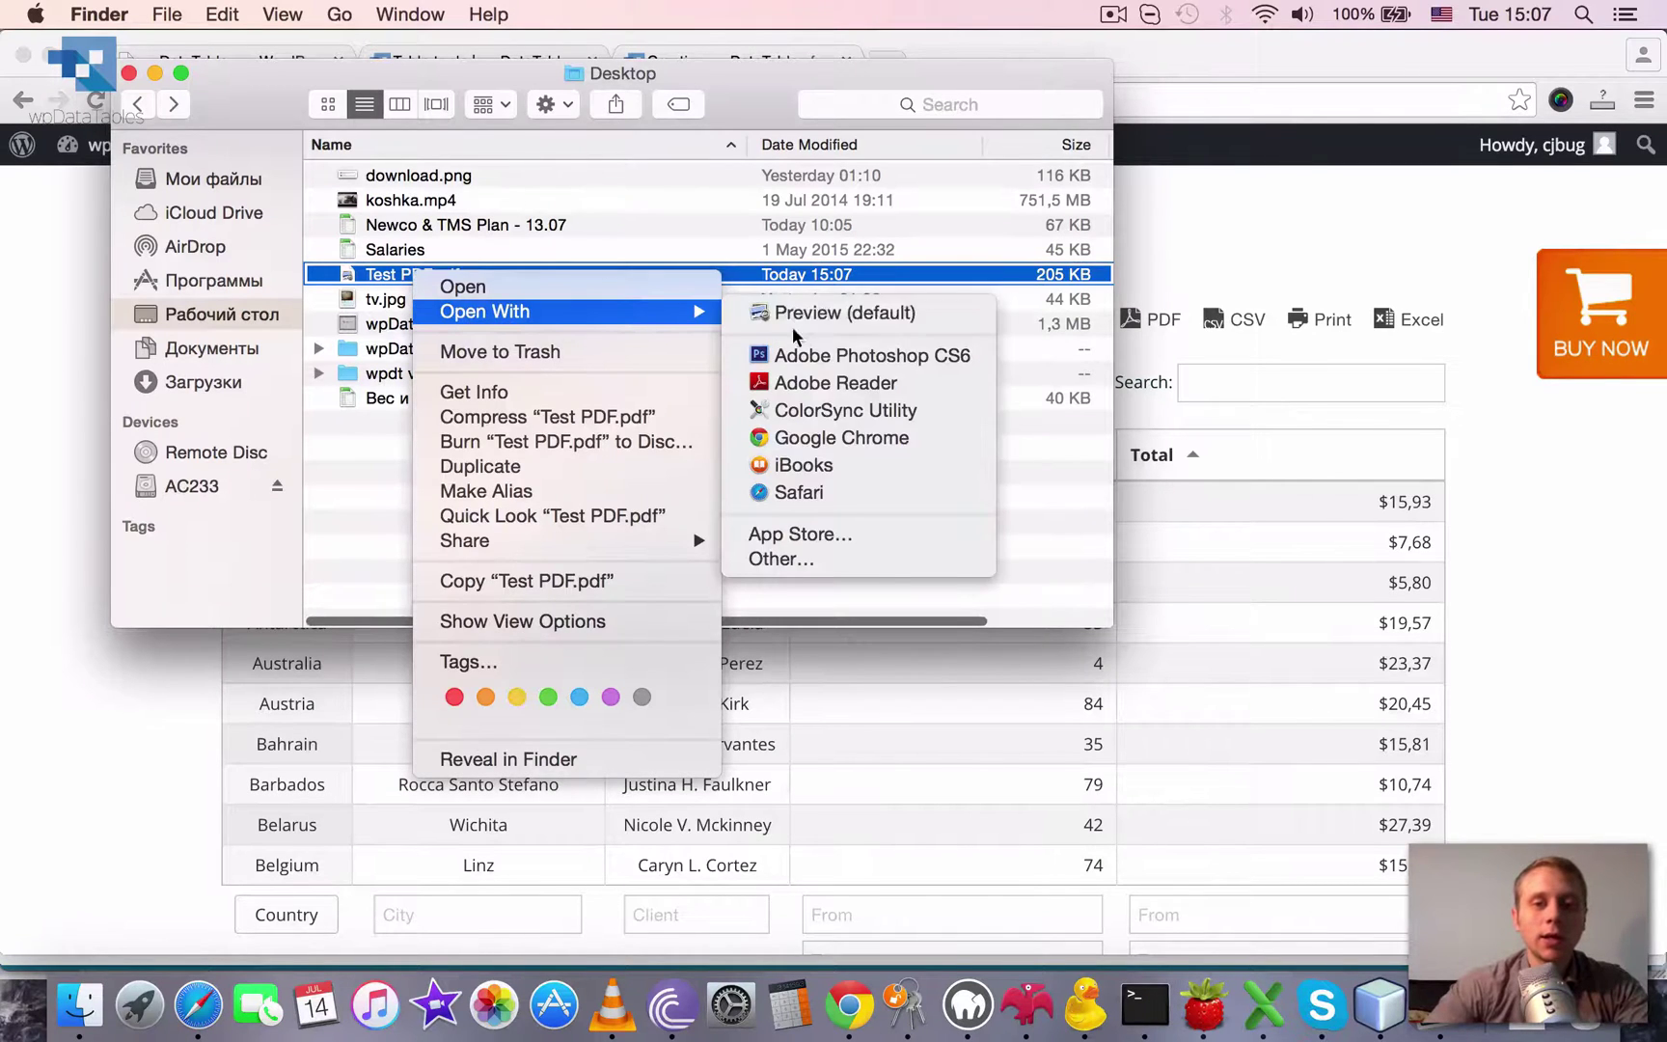
left_click(804, 317)
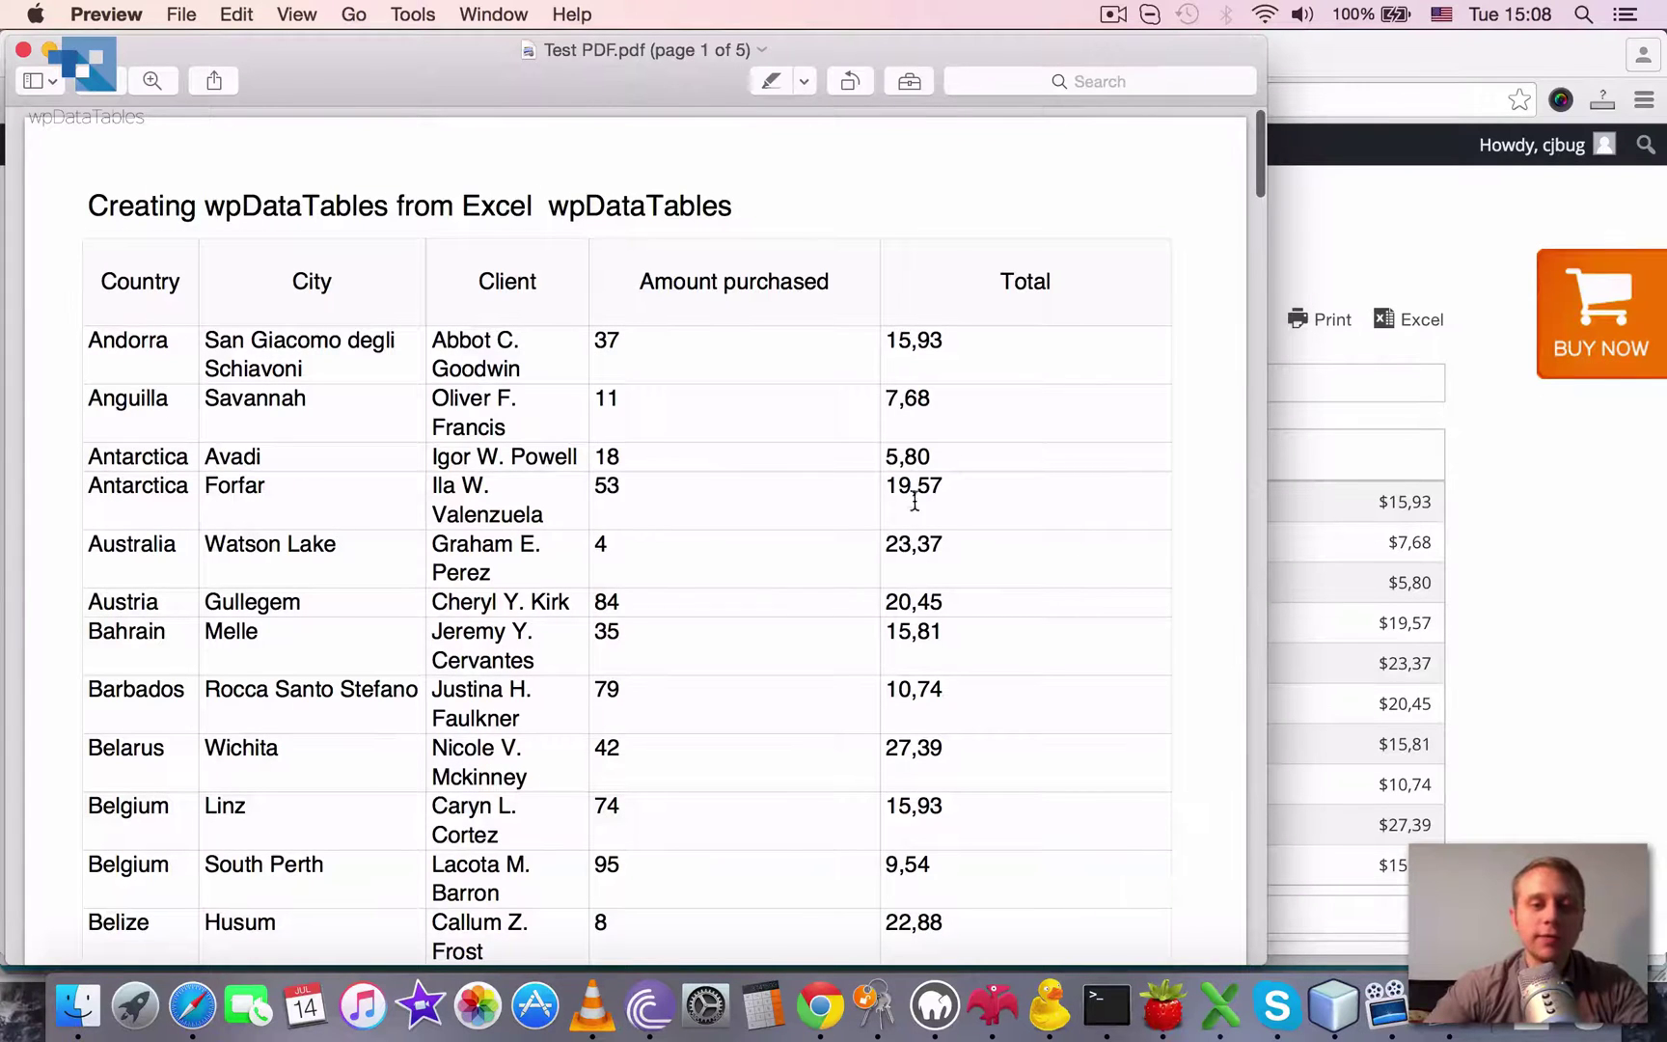
Select the PDF's title line and header row text, then clear the selection
left_click_drag(87, 206, 716, 215)
scroll(551, 313, "down", 2)
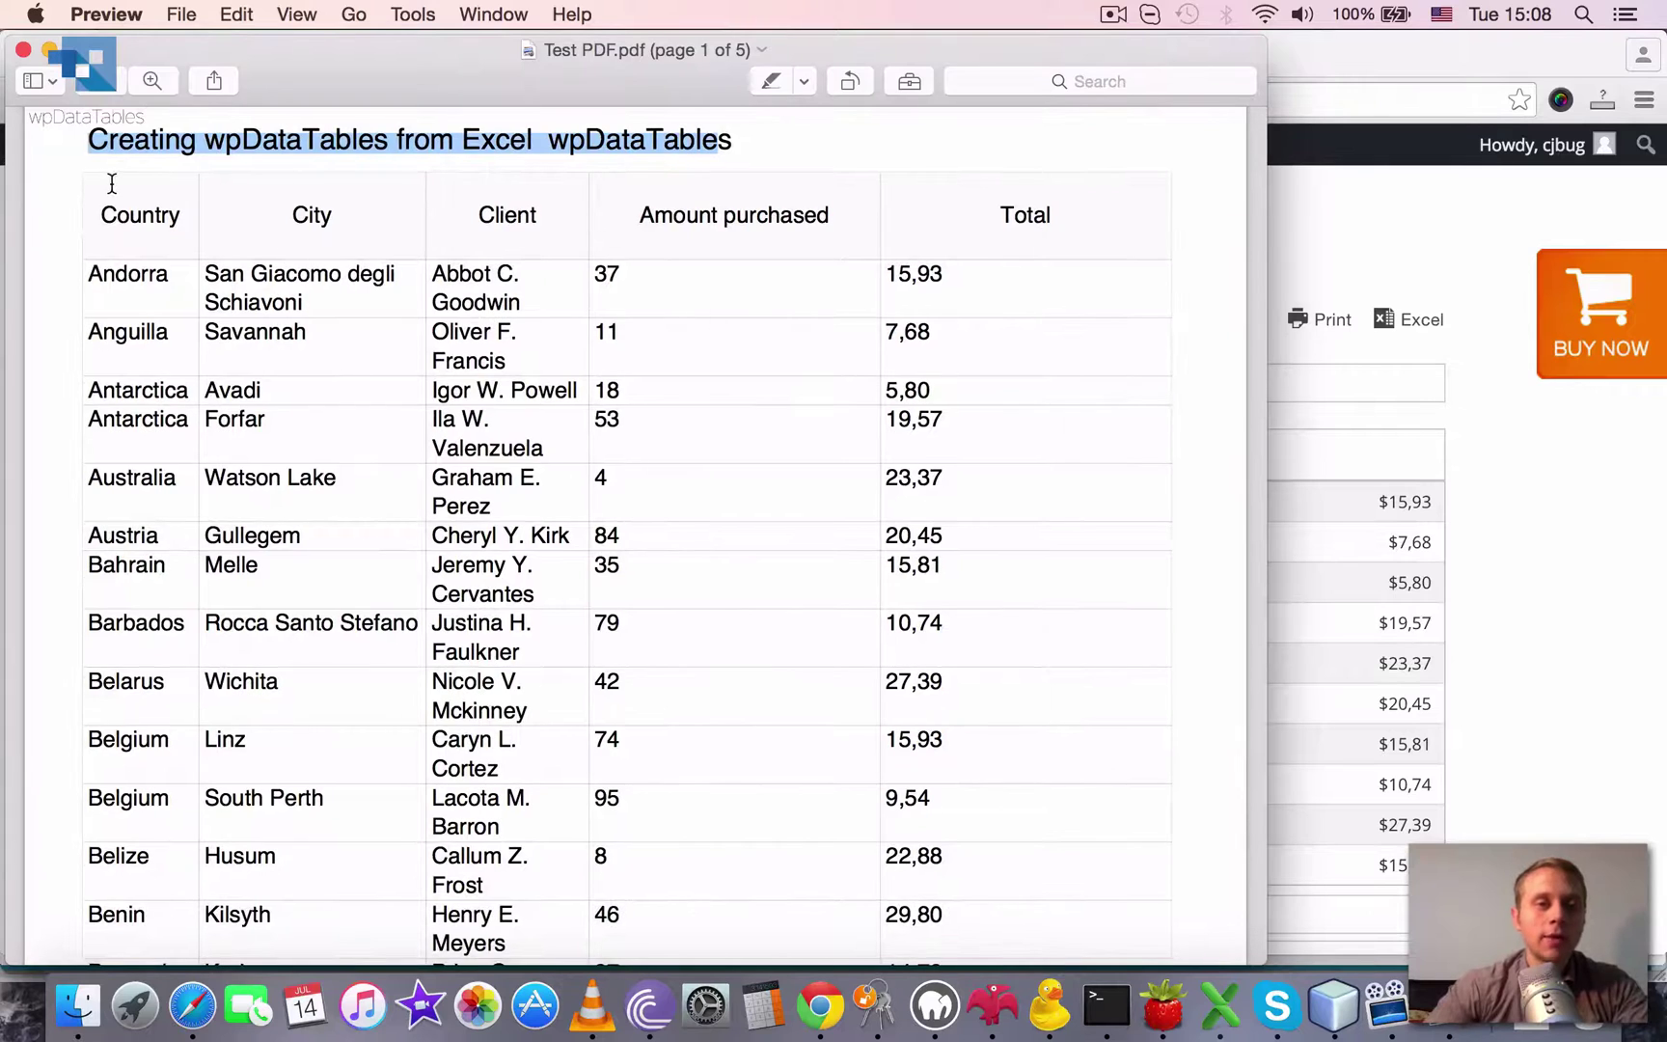
left_click_drag(99, 187, 439, 241)
scroll(508, 367, "down", 1)
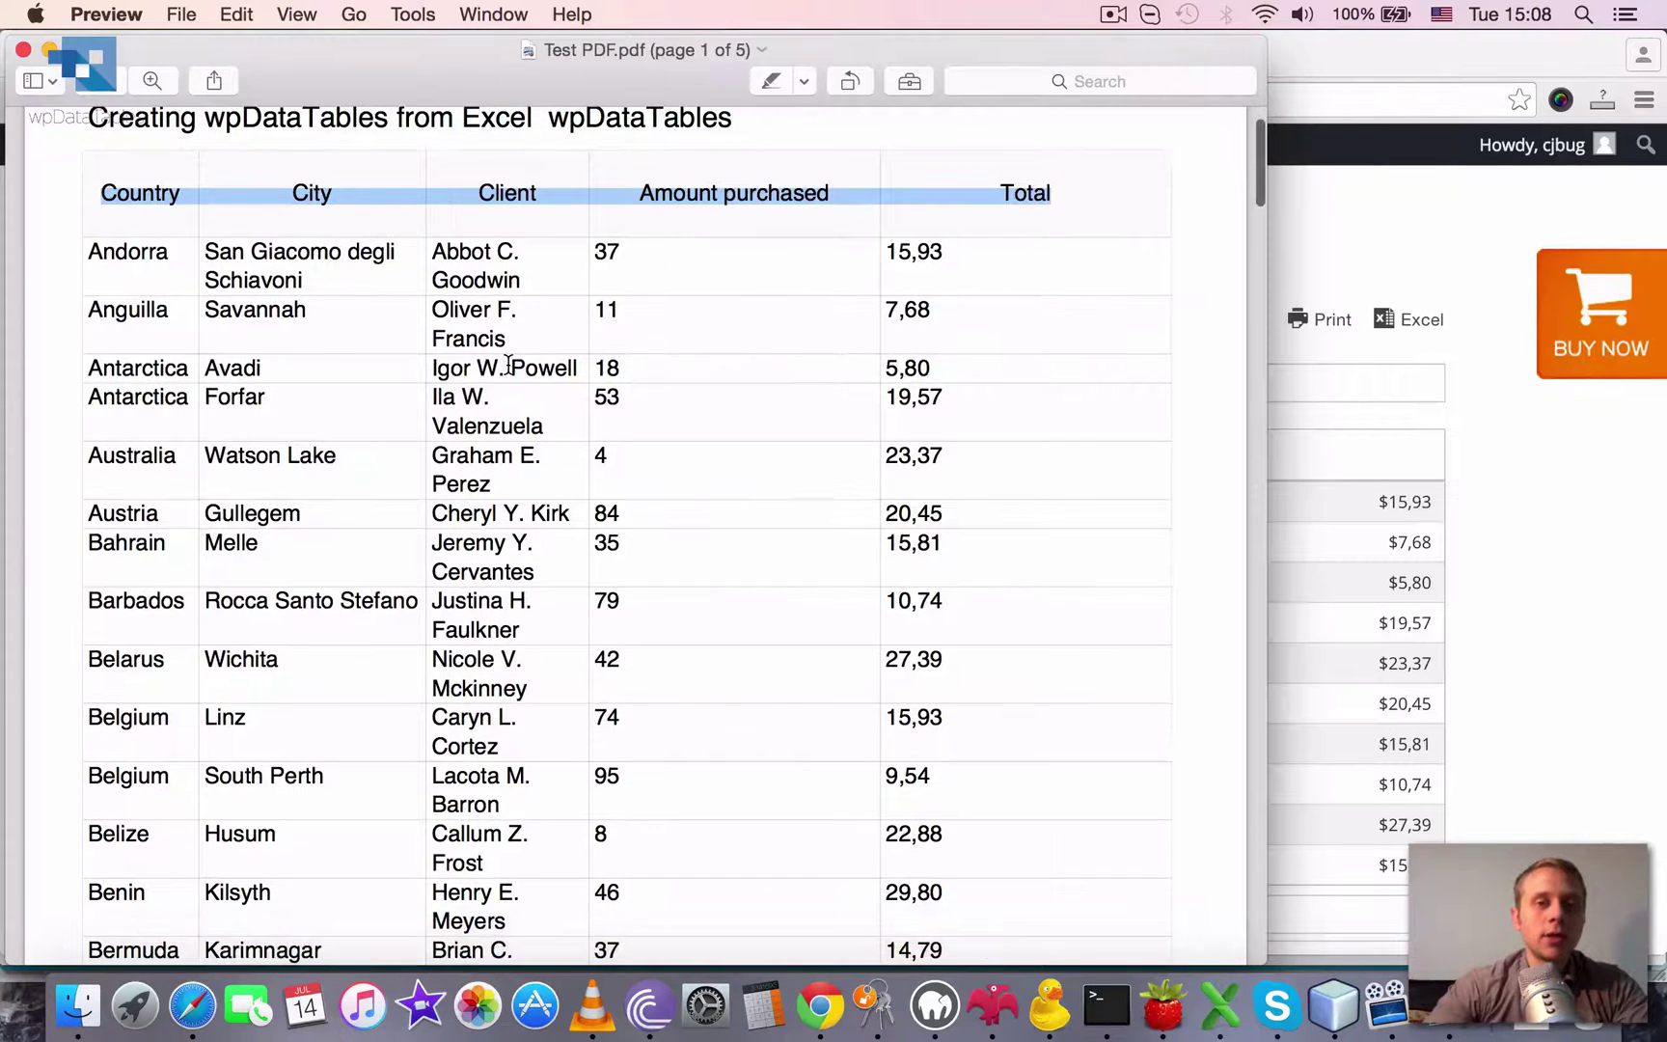
left_click(123, 253)
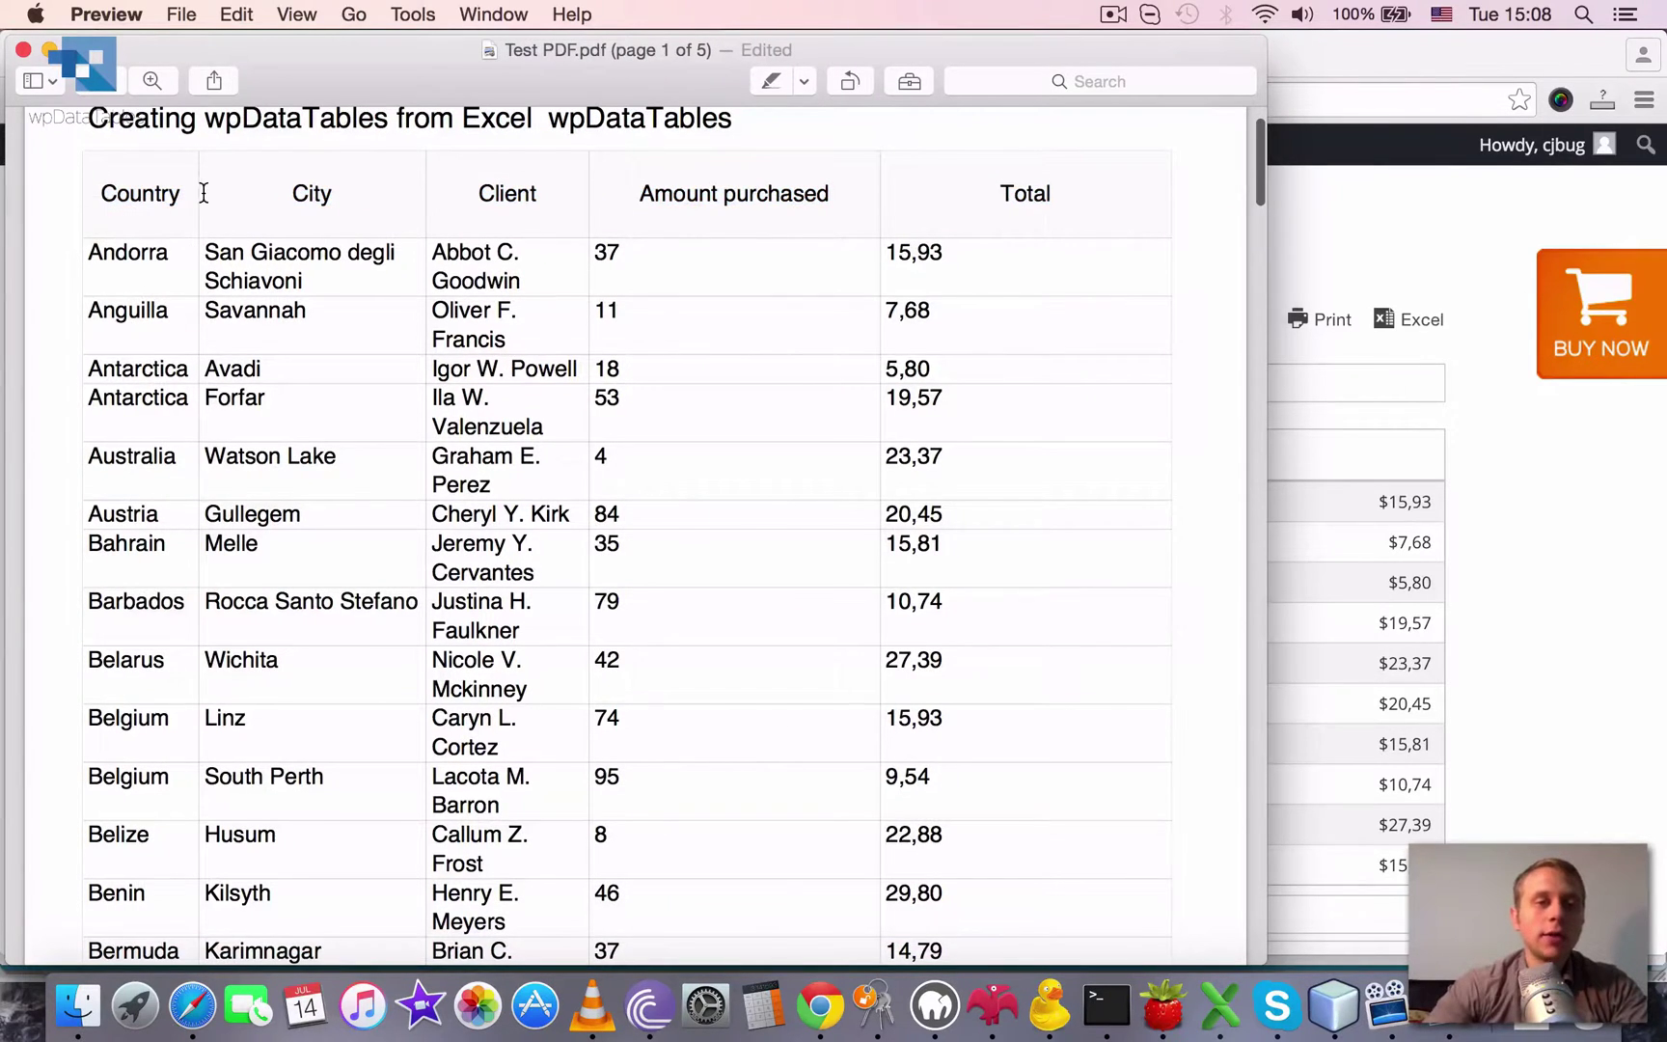
Scroll through the exported table's pages, then close Preview
scroll(151, 287, "down", 15)
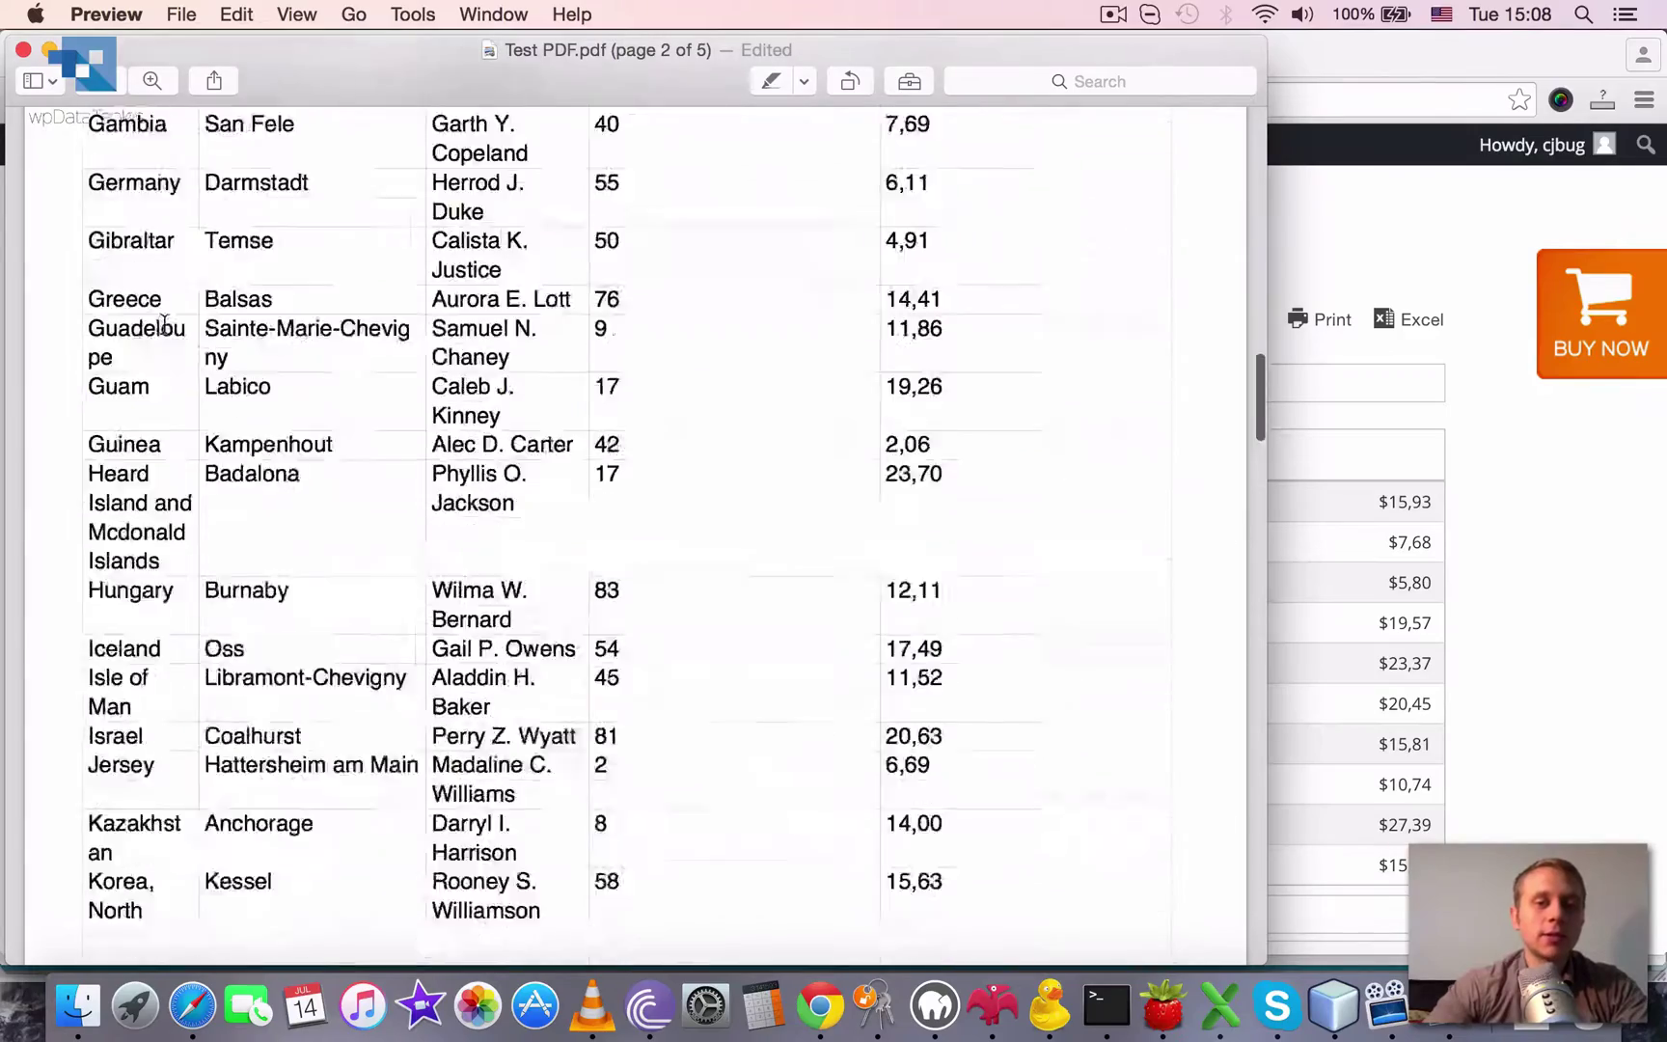
scroll(164, 325, "down", 20)
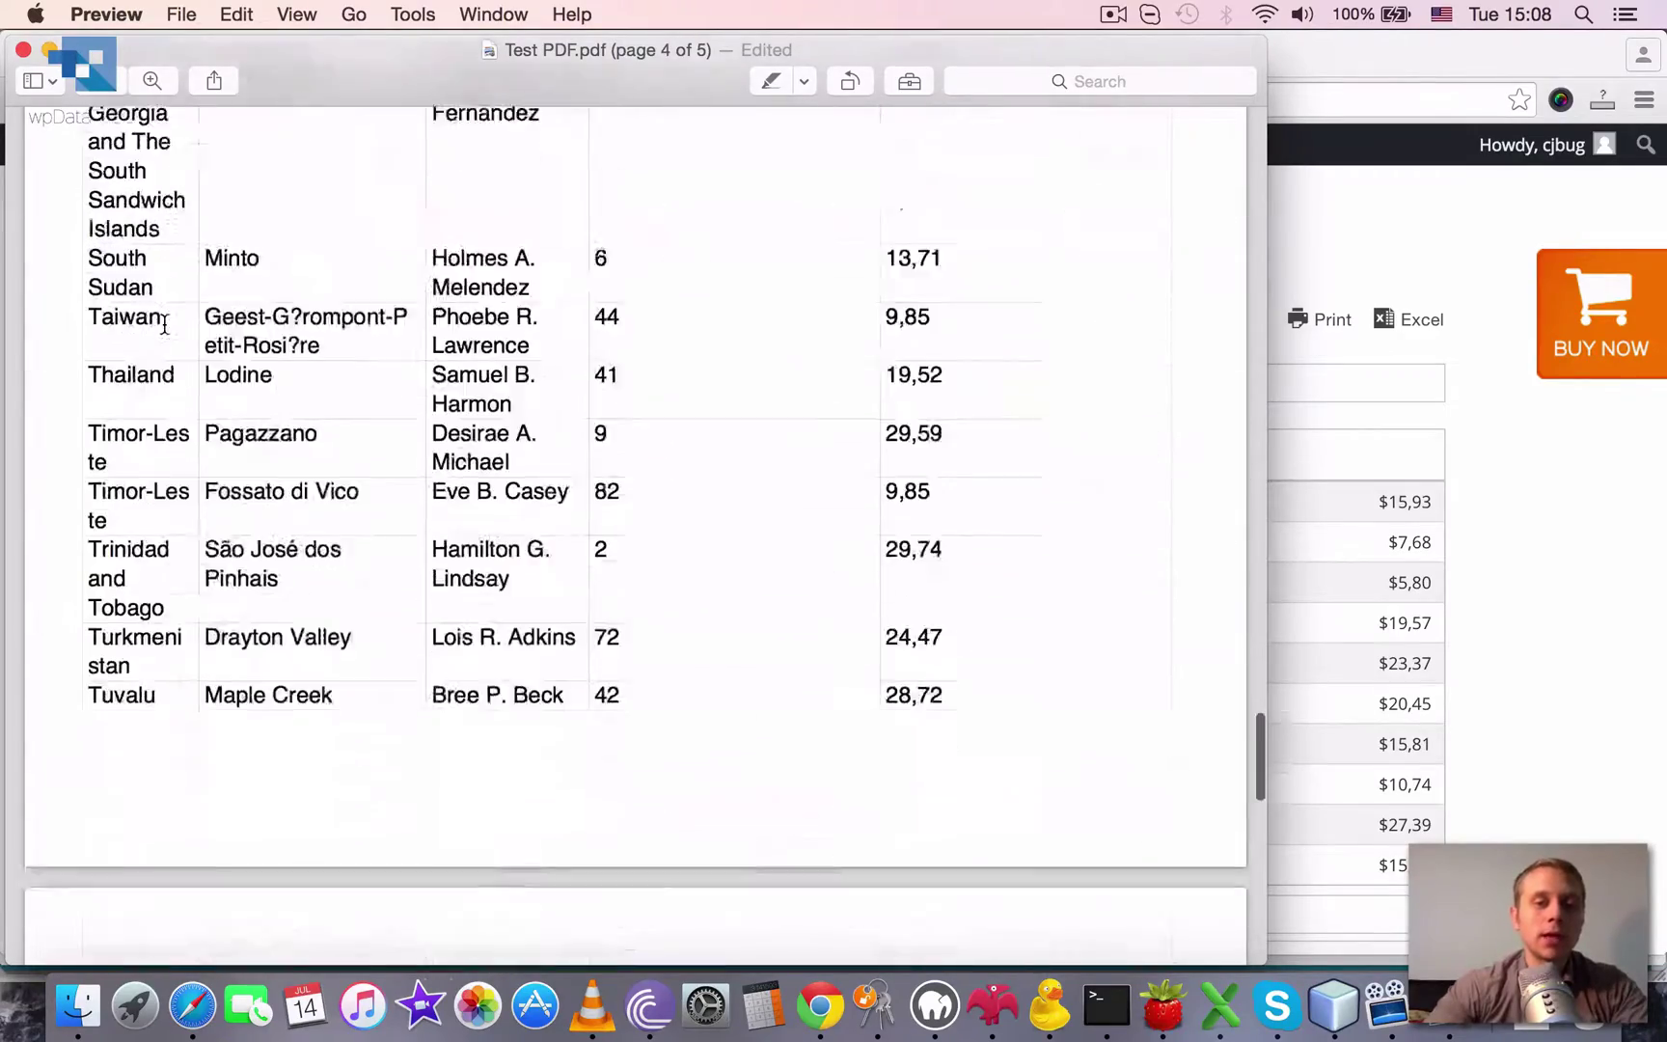
scroll(164, 325, "down", 5)
scroll(164, 325, "up", 15)
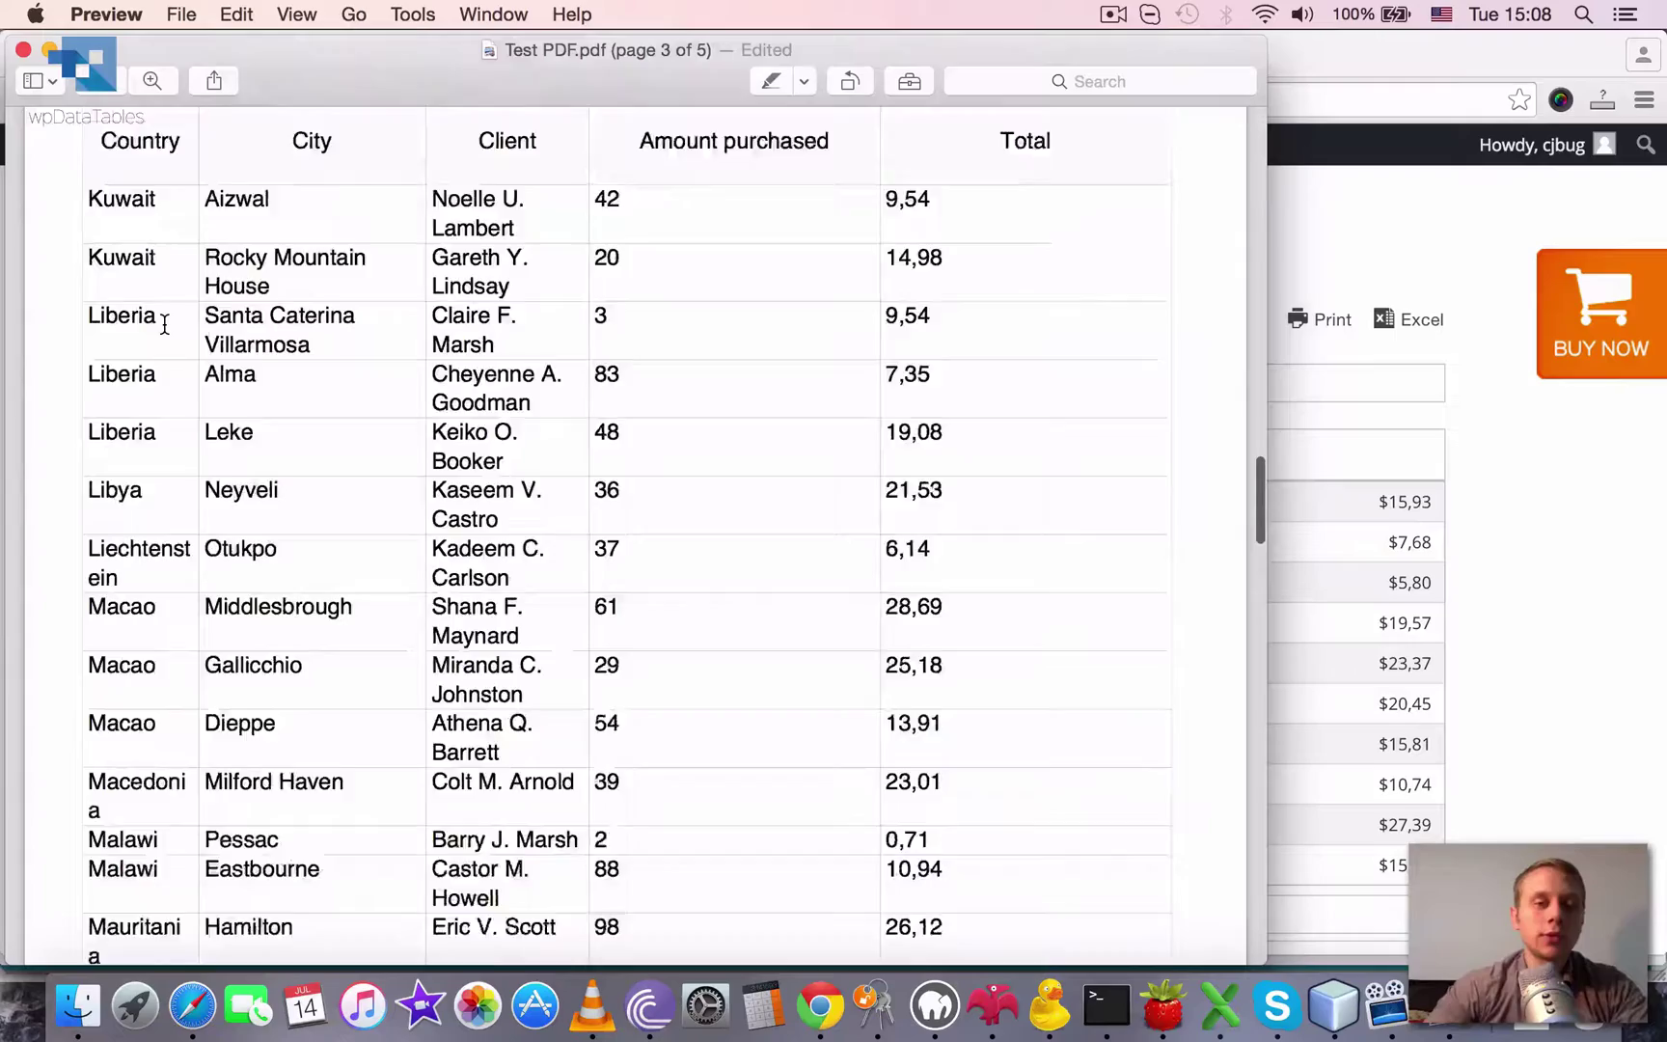
scroll(164, 325, "up", 20)
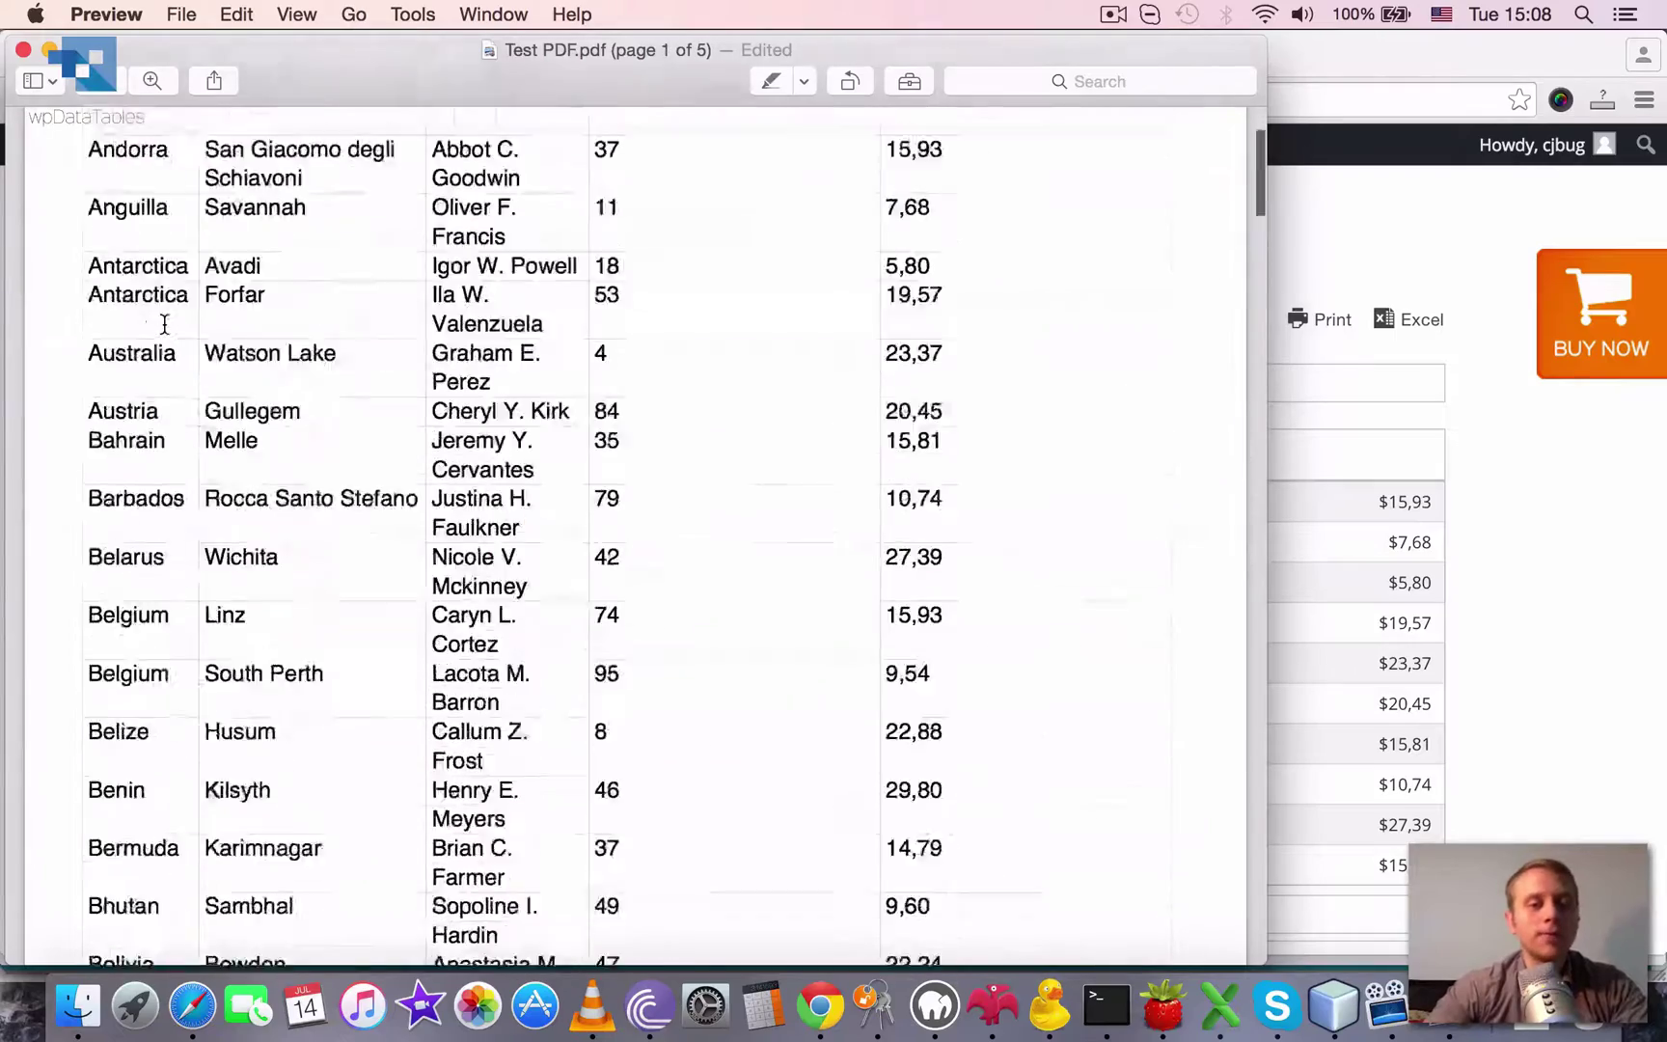
scroll(164, 324, "up", 3)
scroll(292, 322, "down", 10)
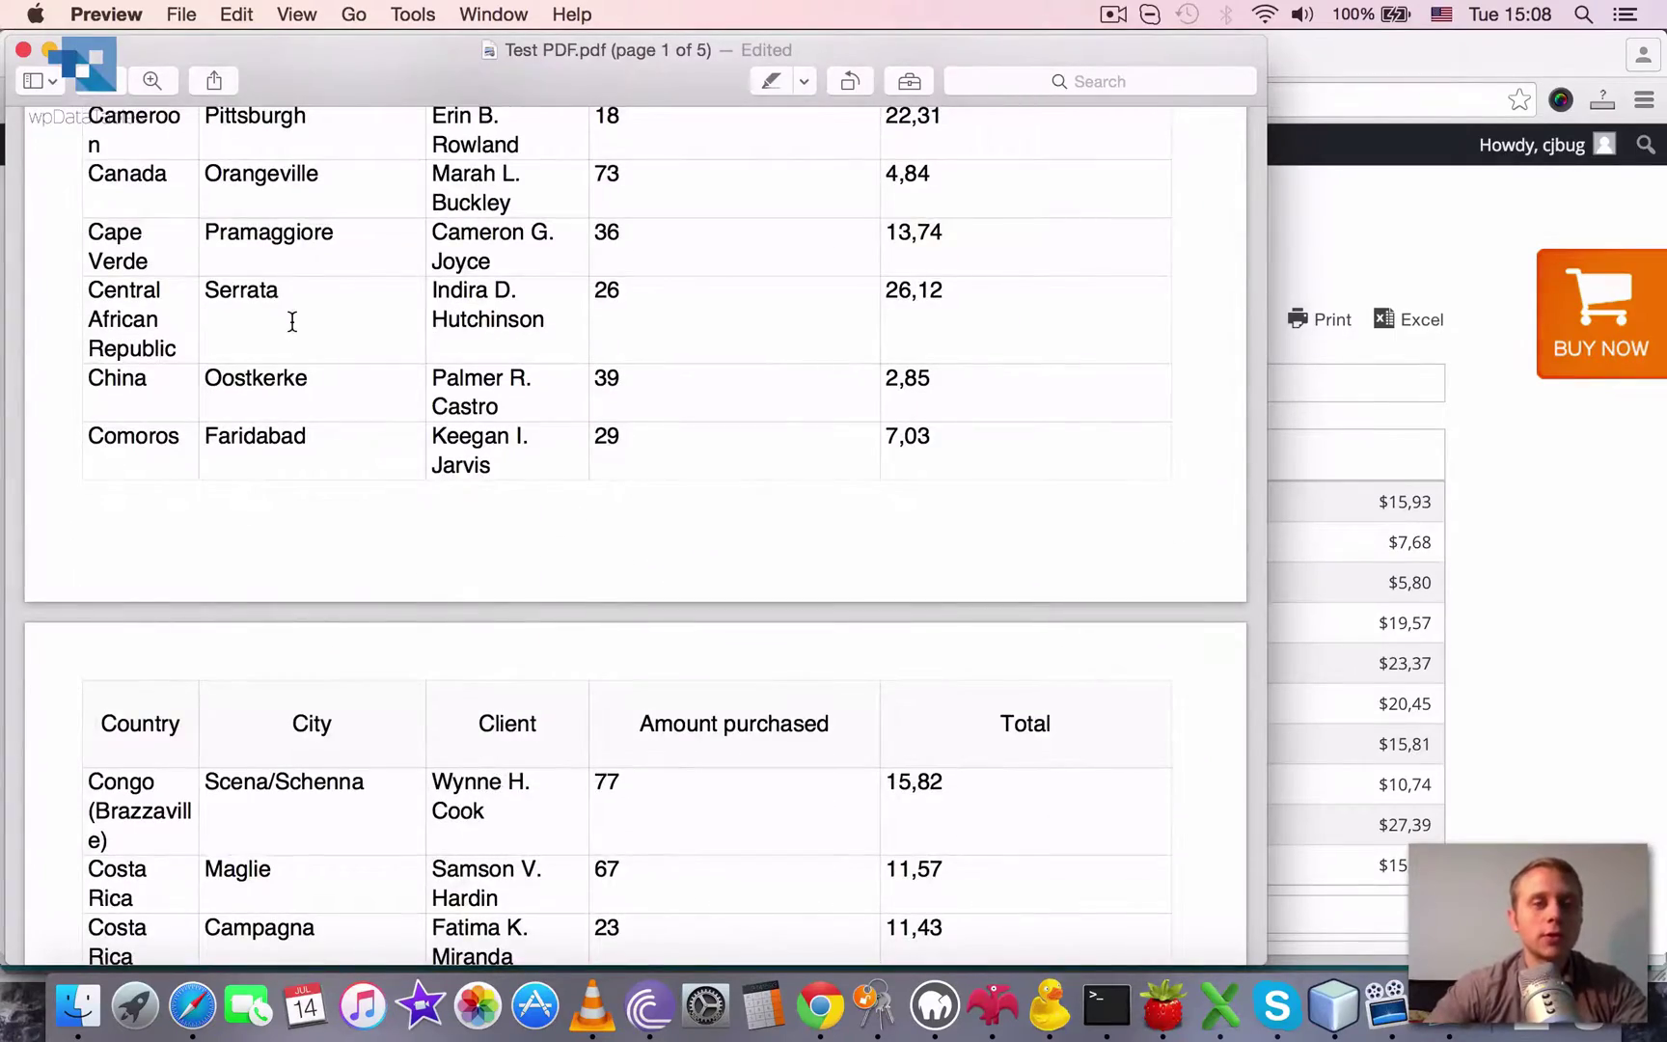
scroll(293, 321, "up", 10)
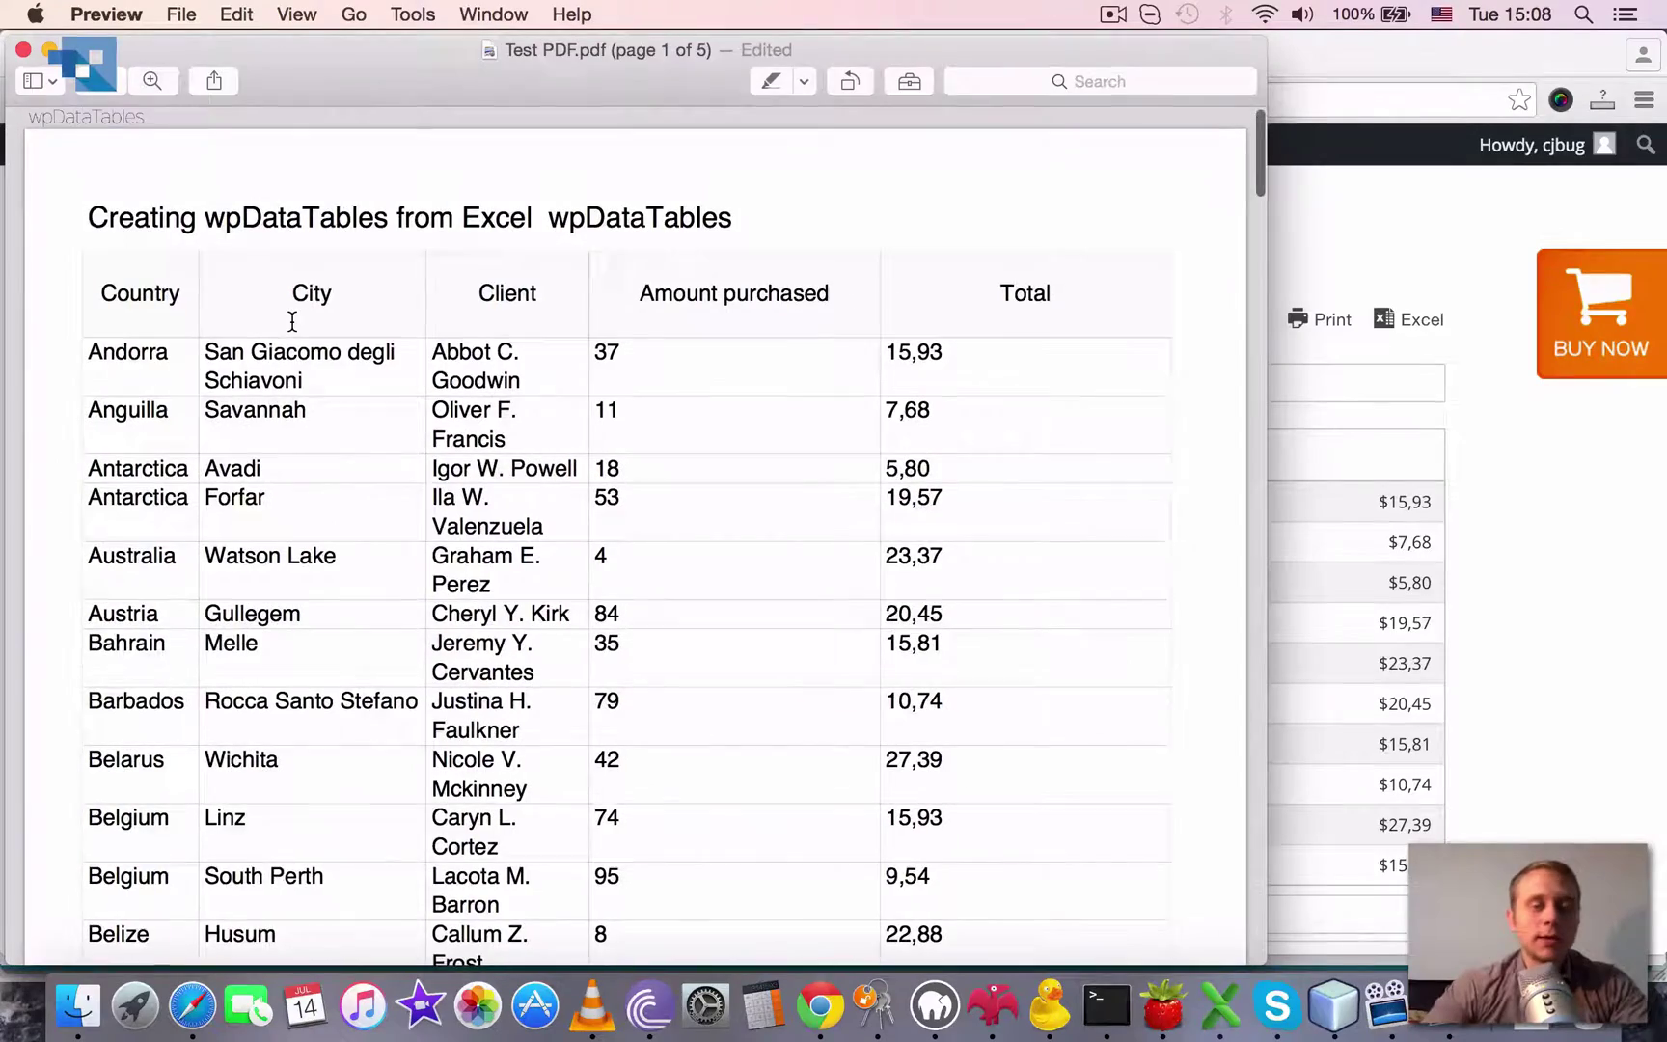
scroll(293, 322, "down", 3)
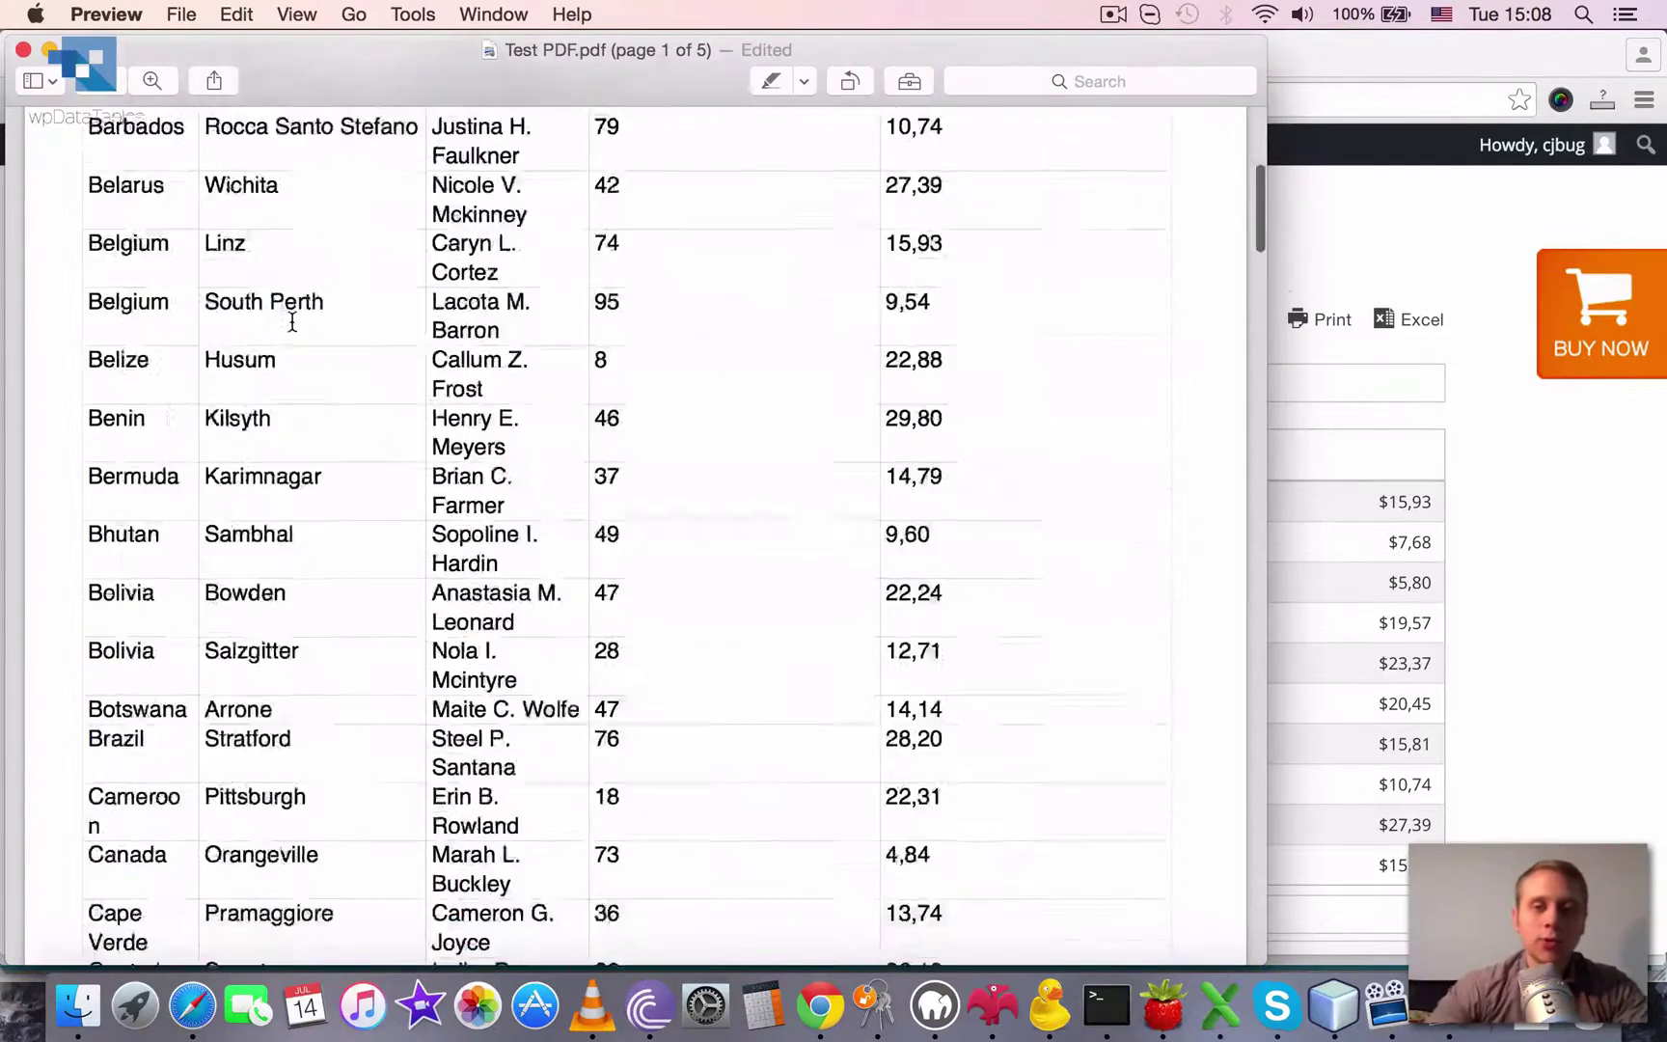
scroll(292, 322, "down", 15)
scroll(278, 443, "up", 5)
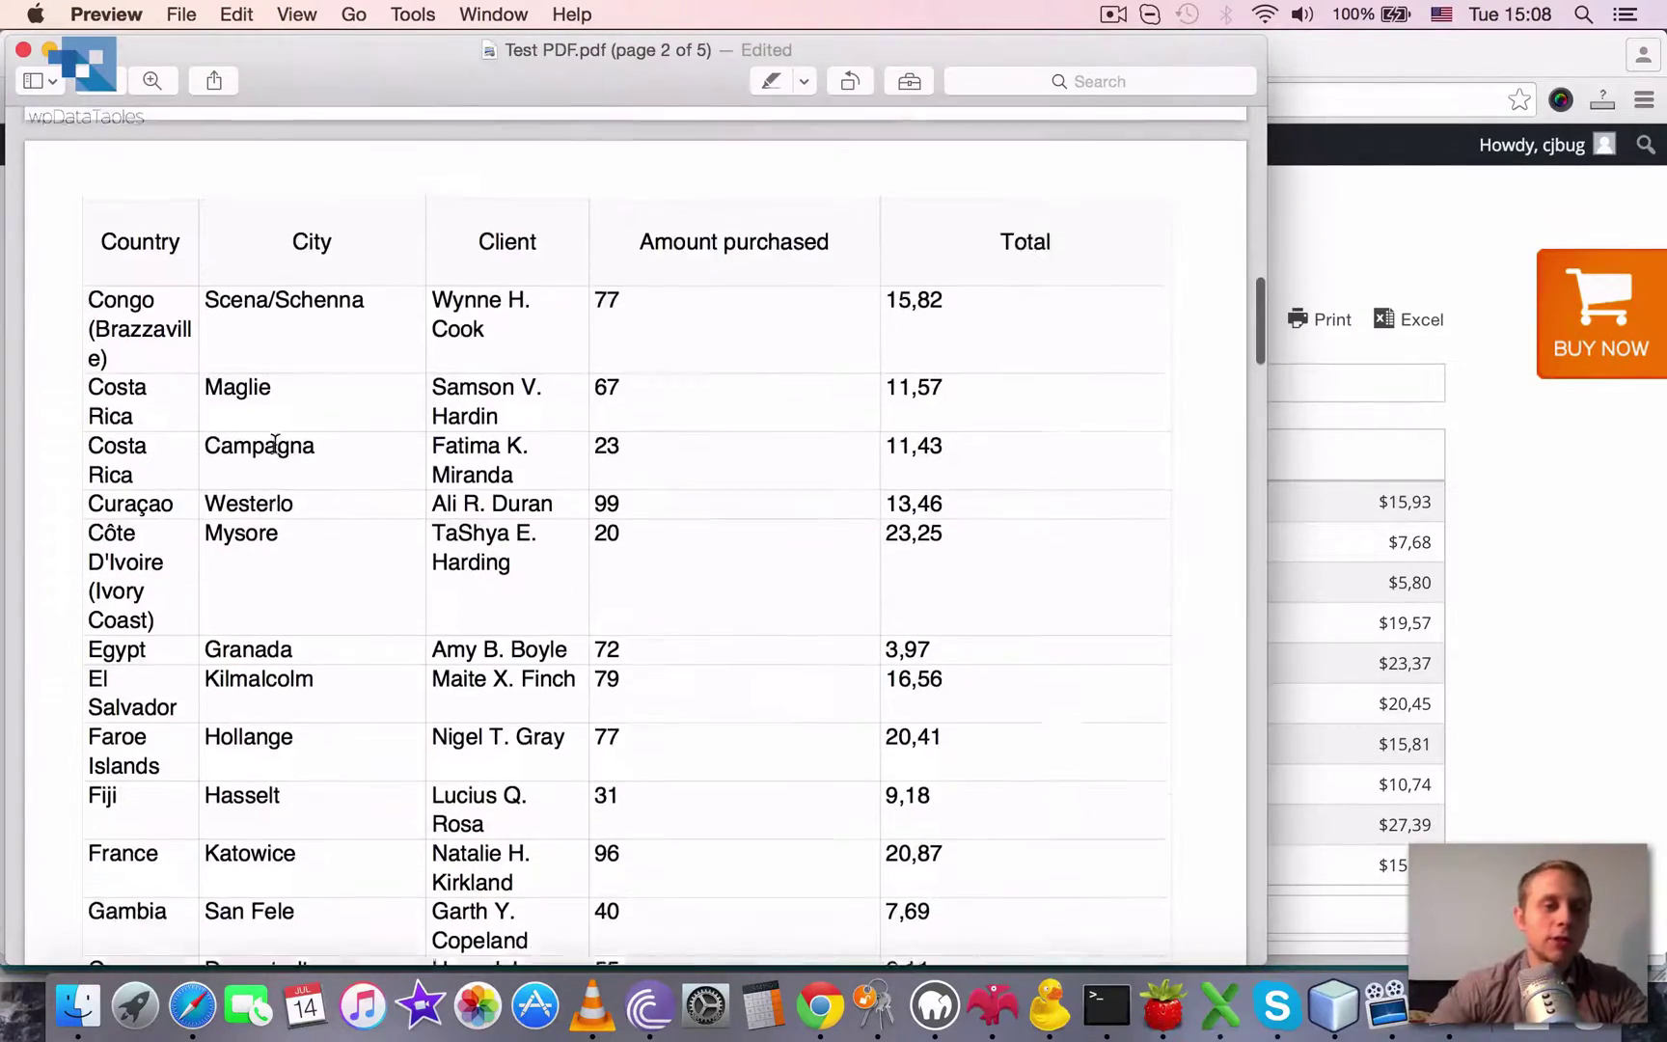
scroll(275, 443, "up", 1)
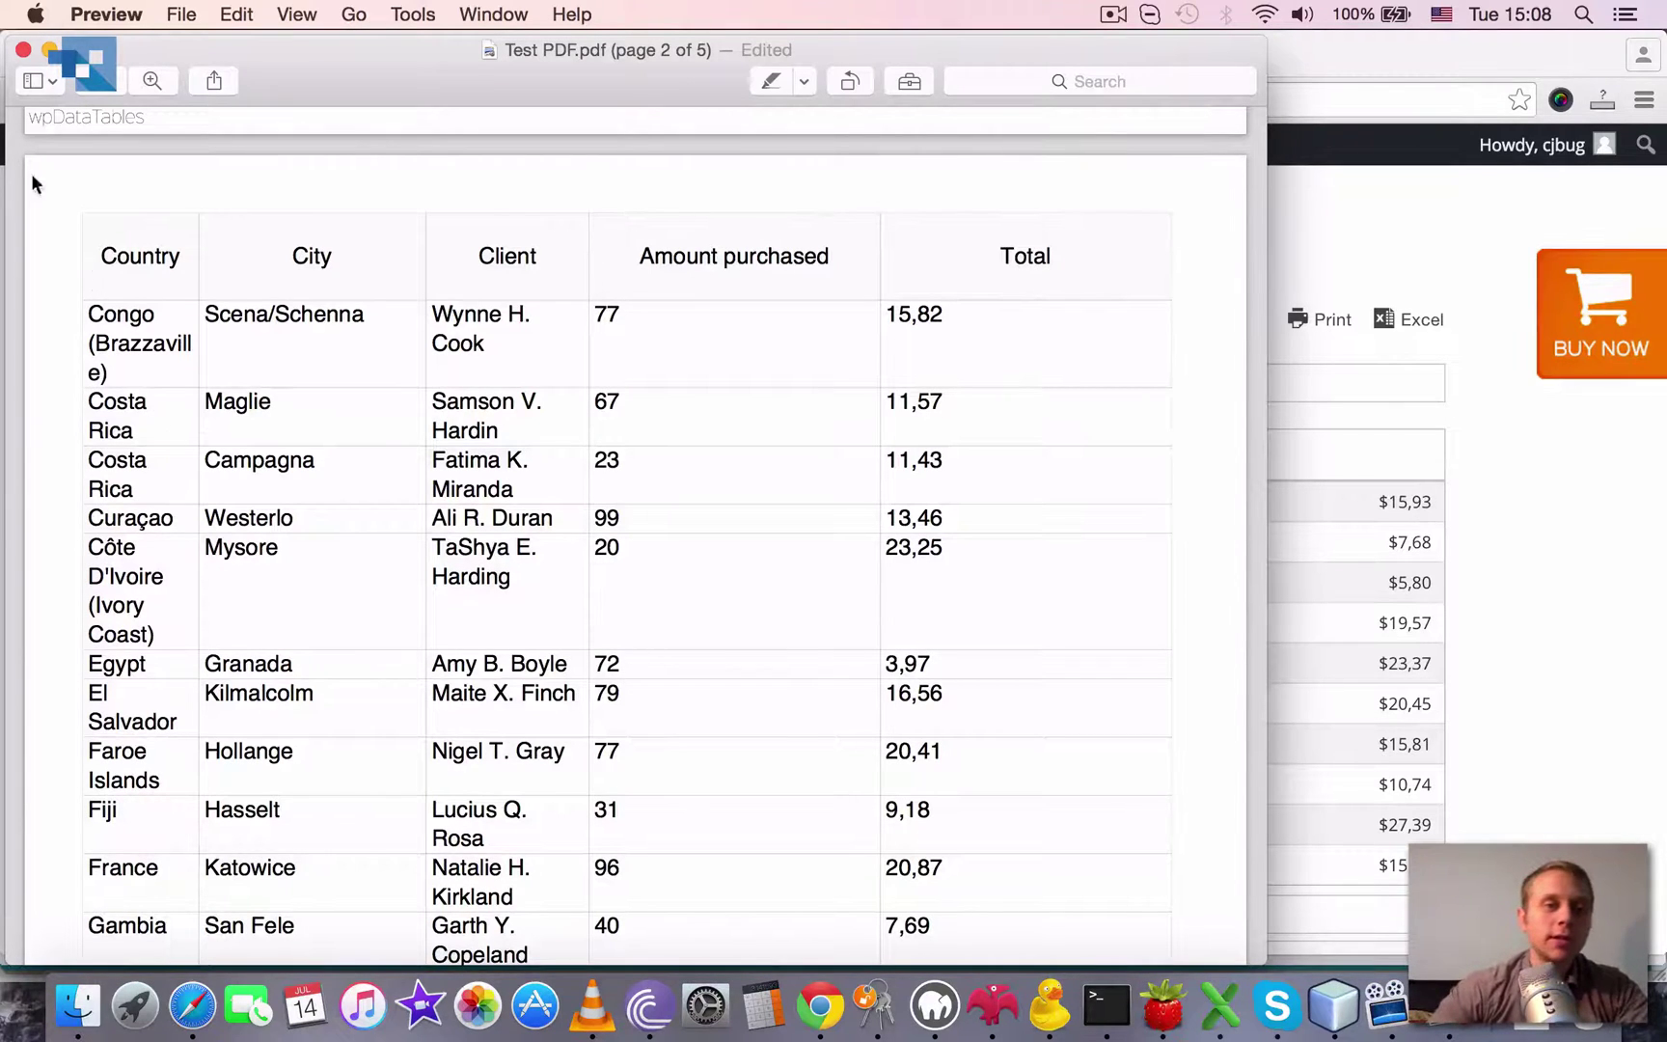
left_click(23, 49)
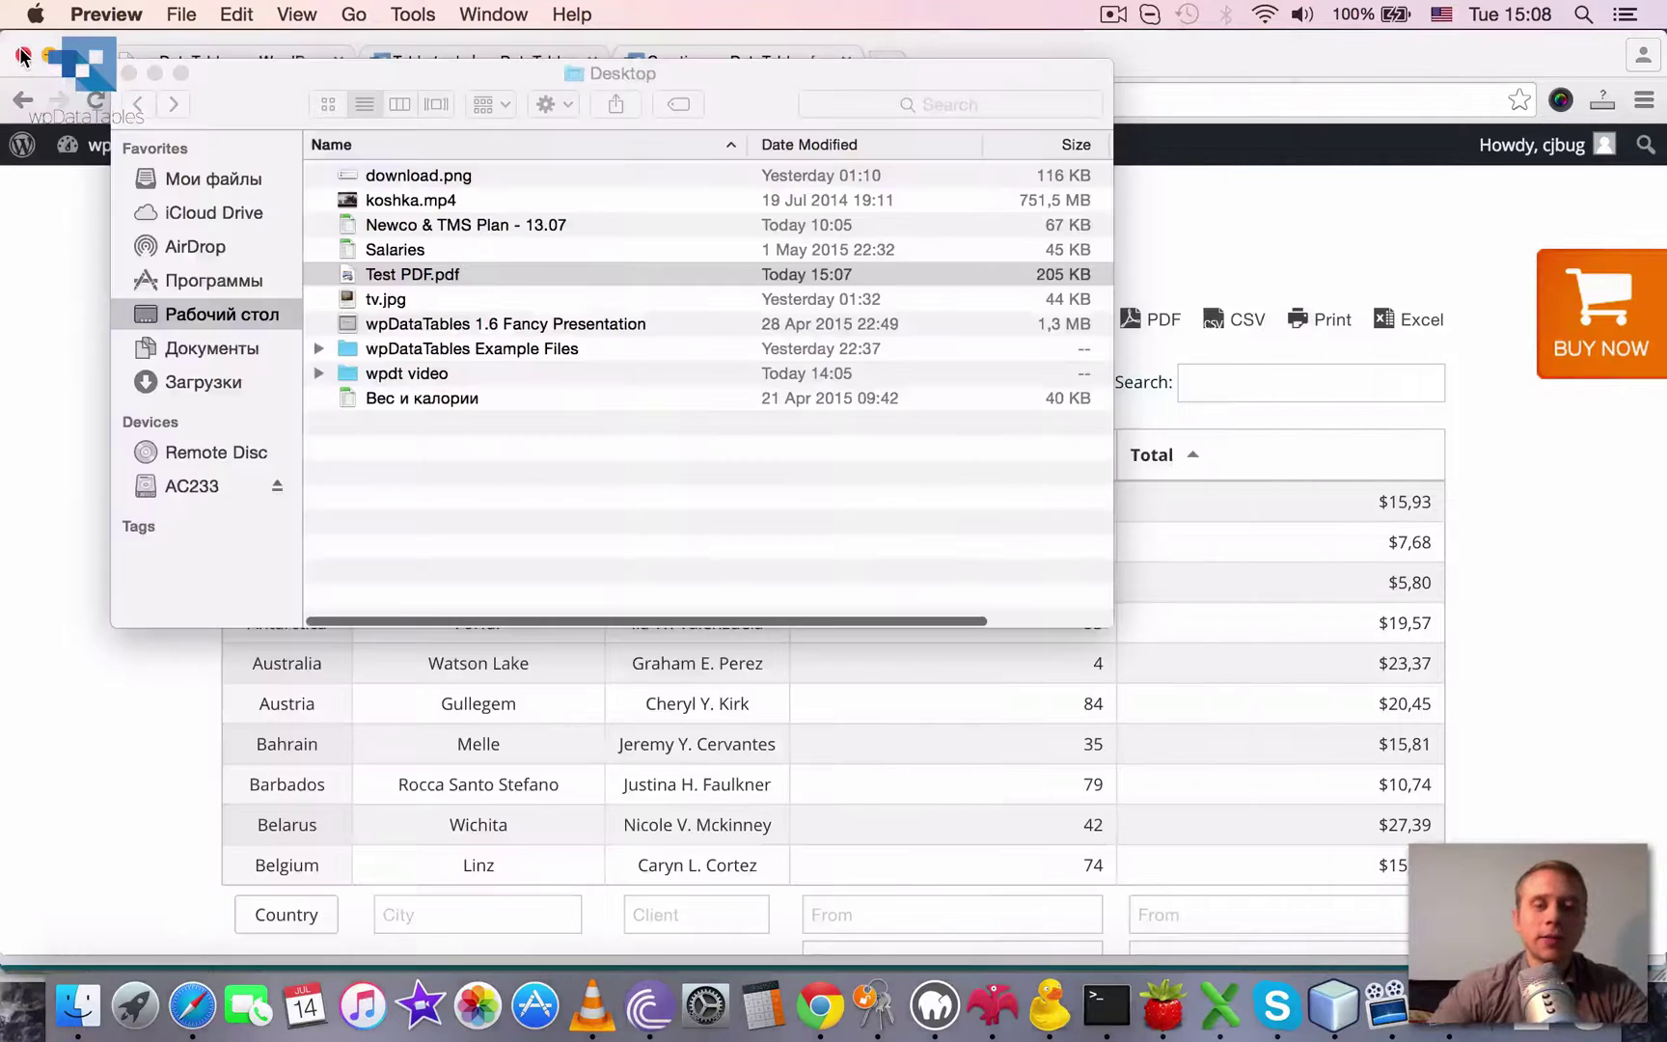
Start CSV and Excel exports of the Excel table example, cancelling both save dialogs
left_click(1205, 56)
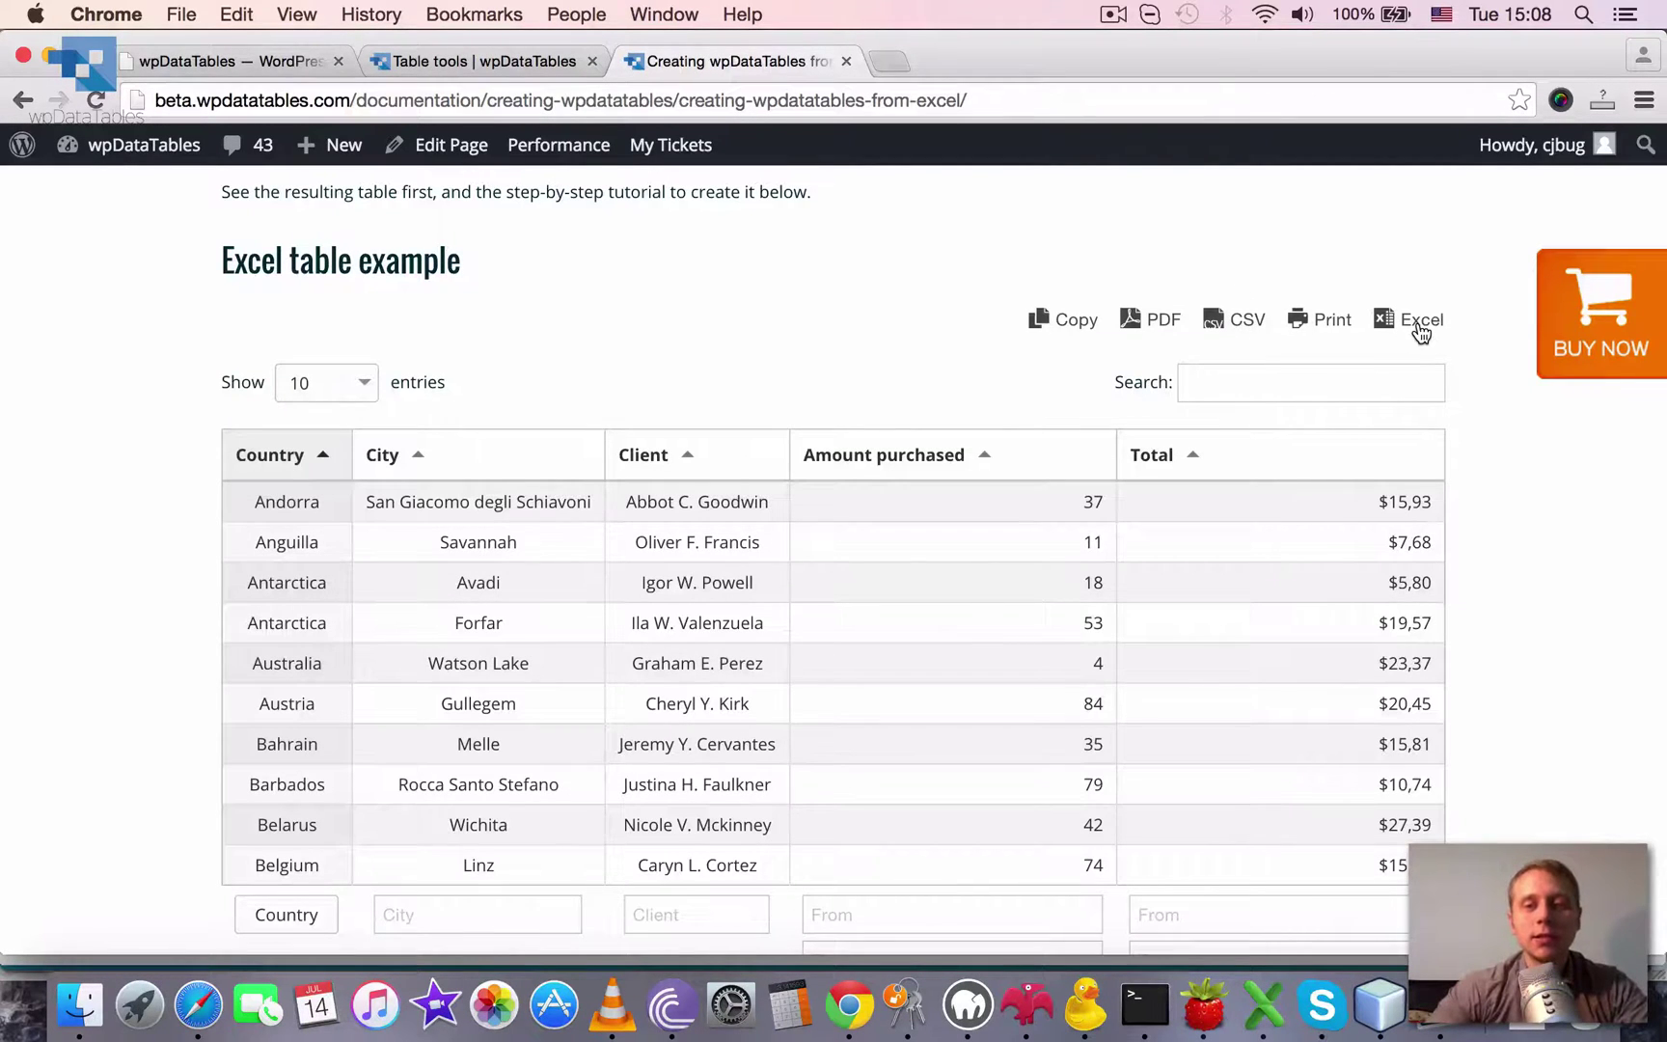
left_click(1248, 318)
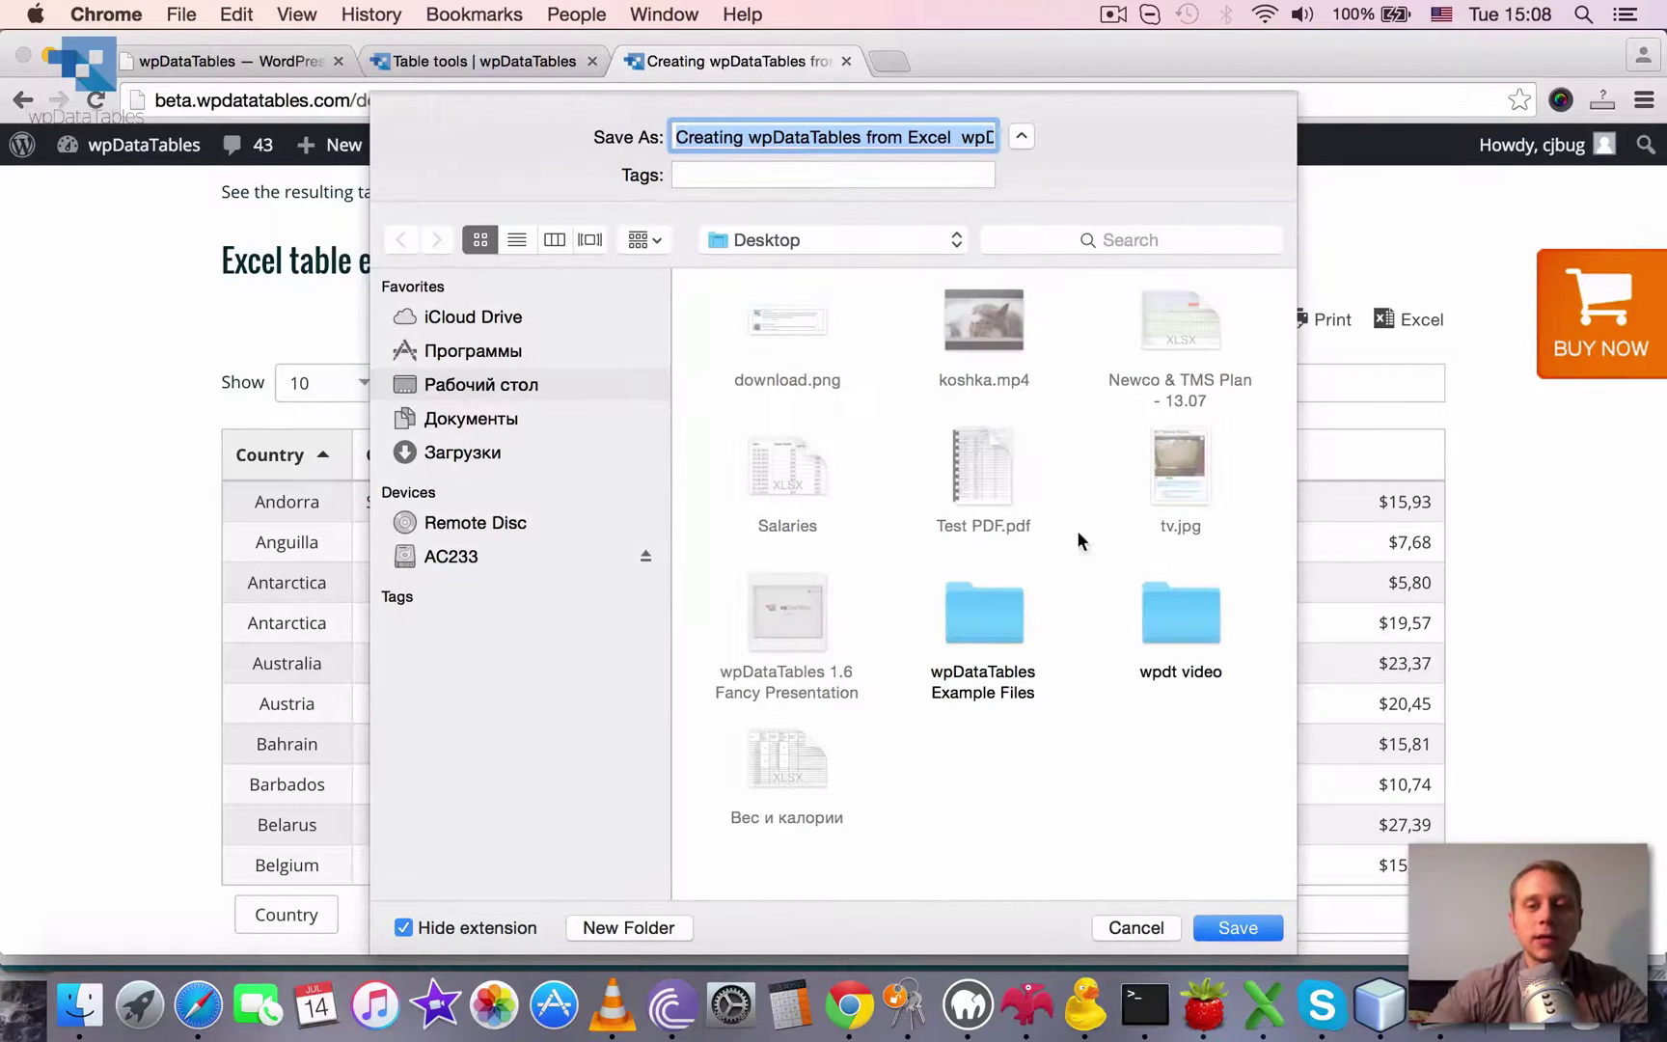
left_click(1135, 927)
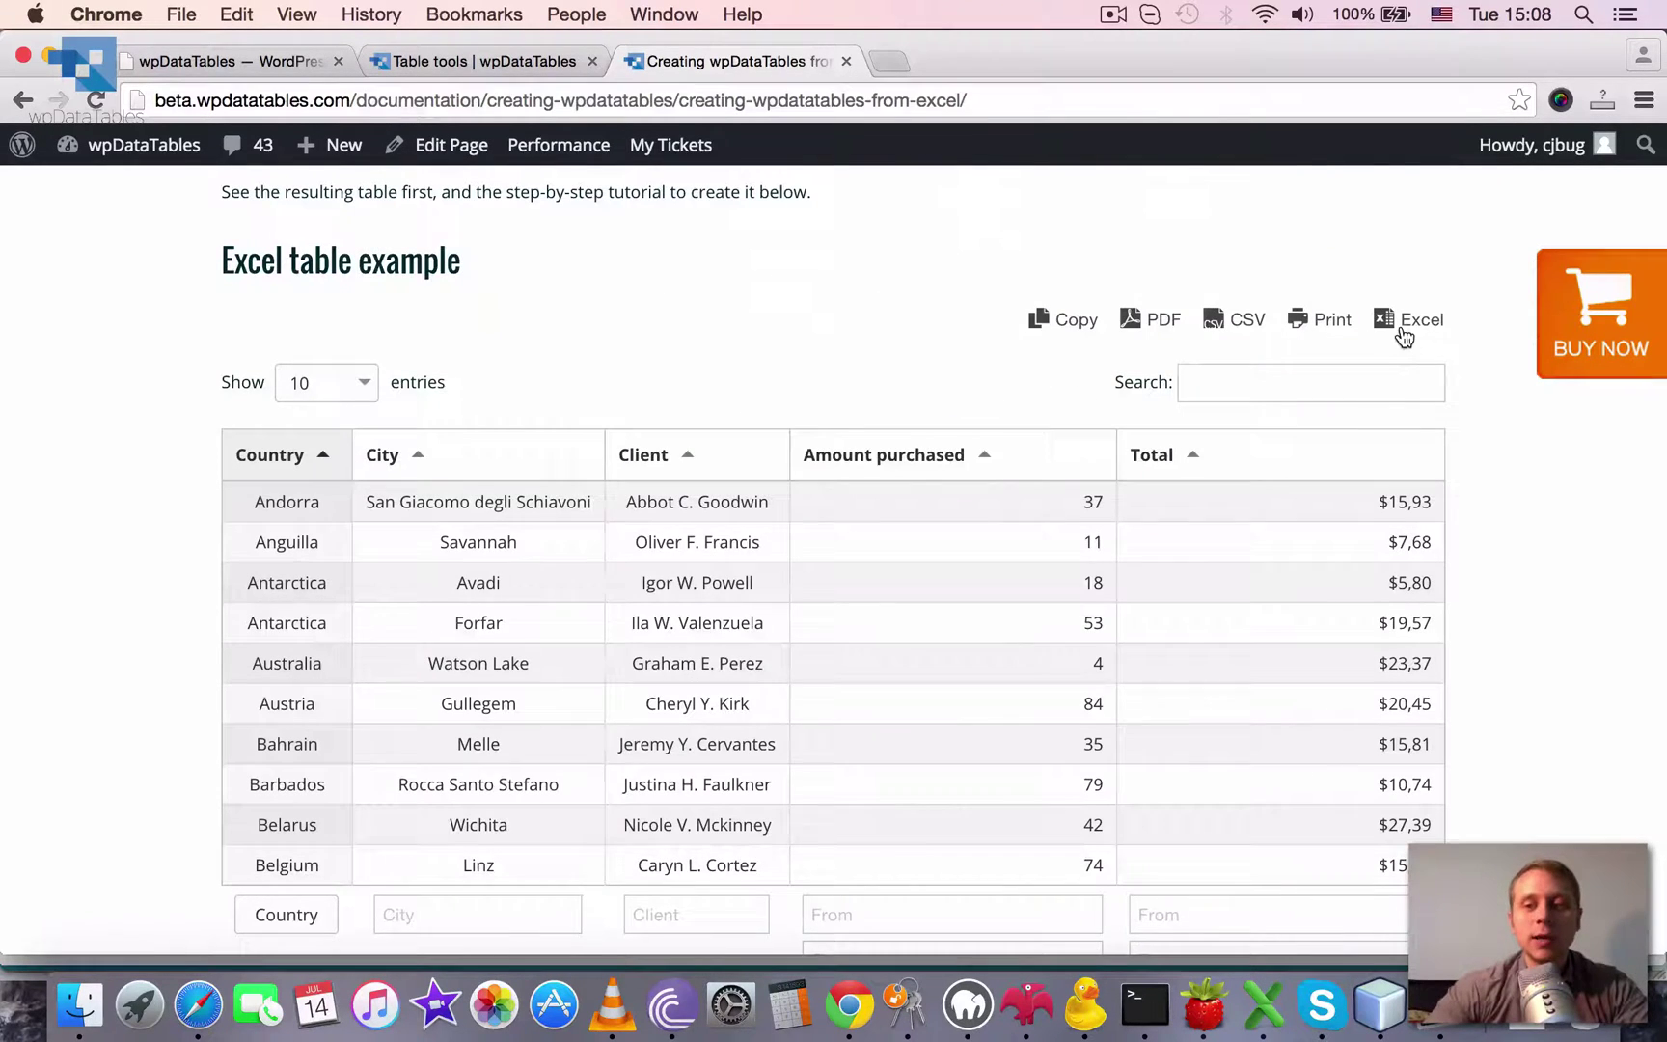
left_click(1404, 328)
left_click(1118, 928)
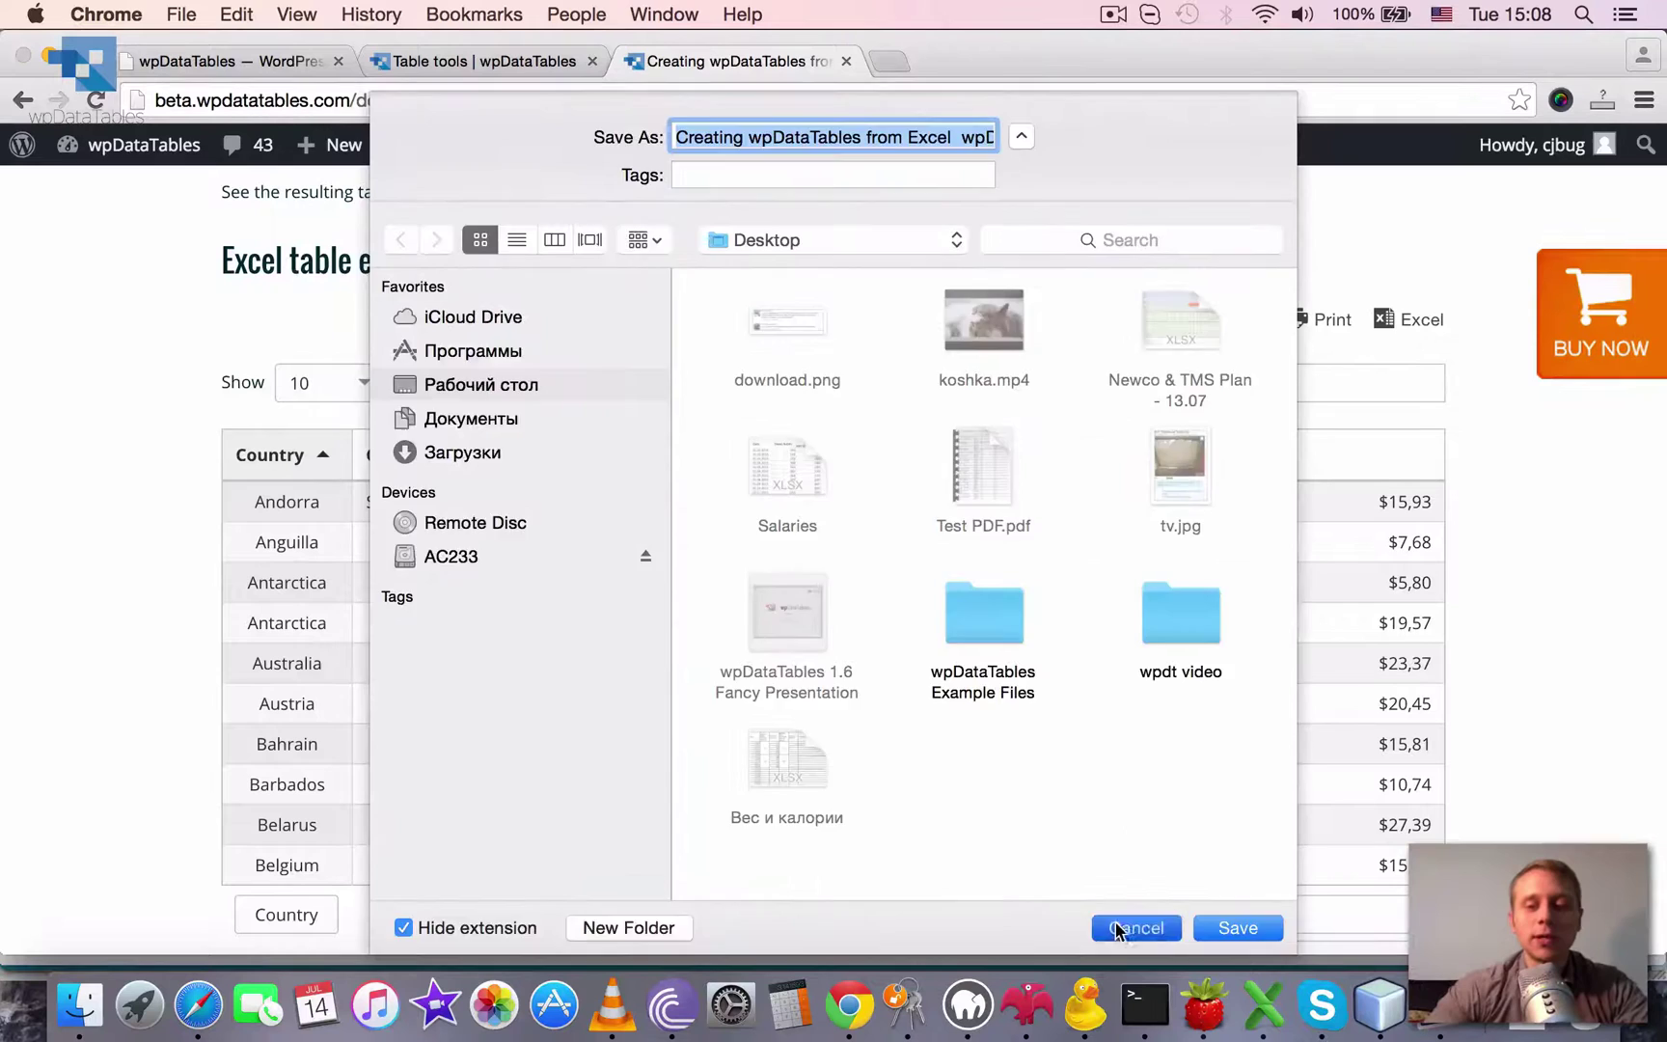
Export the table as CSV and save it on the Desktop as 'CSV exp'
left_click(1240, 311)
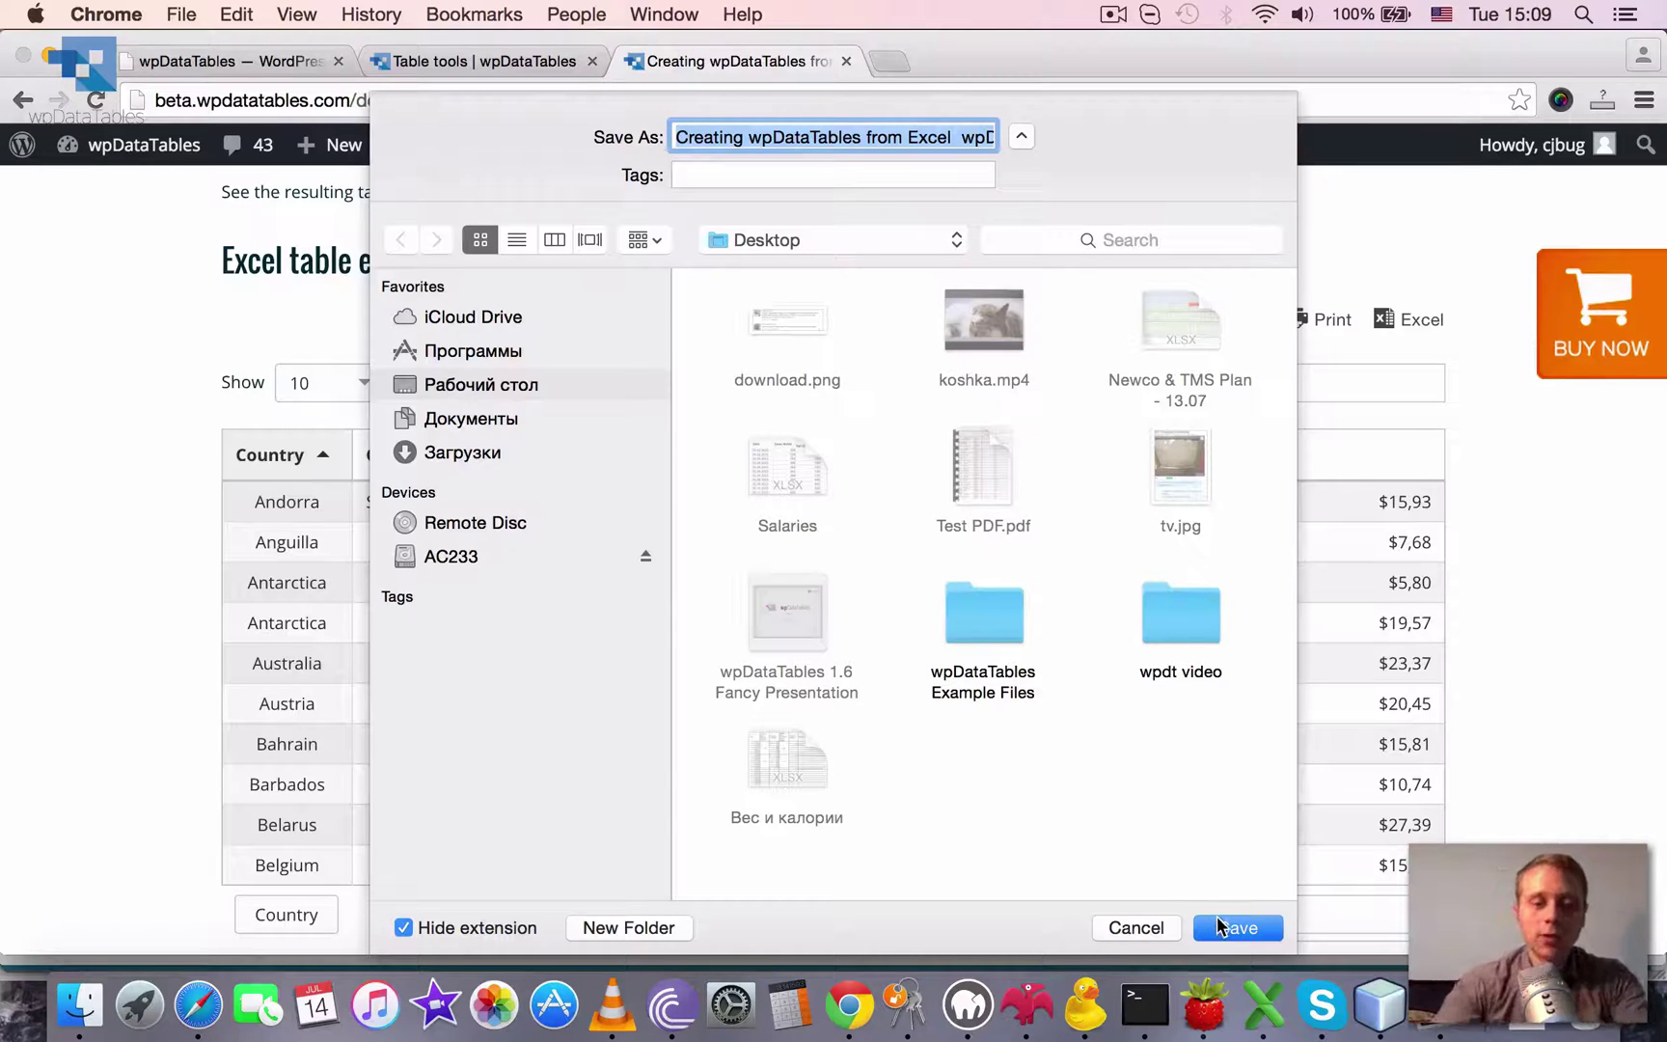
type("XSC")
key("BackSpace")
key("BackSpace")
key("BackSpace")
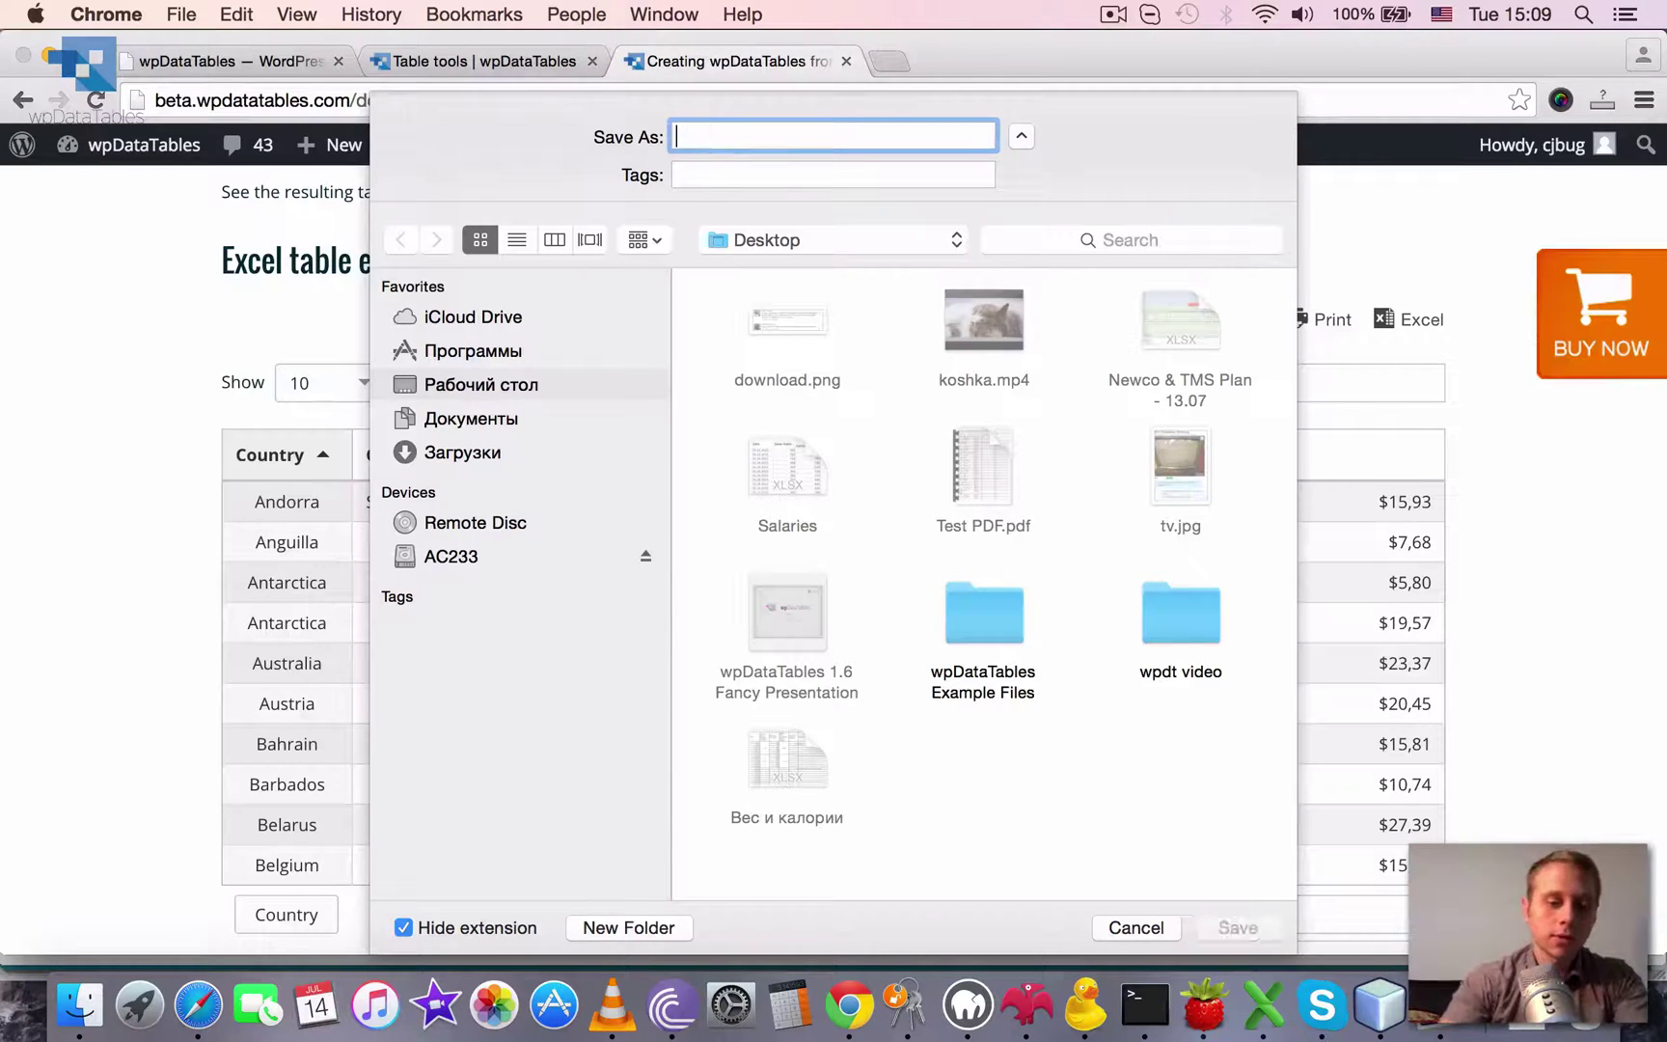
type("CSV export")
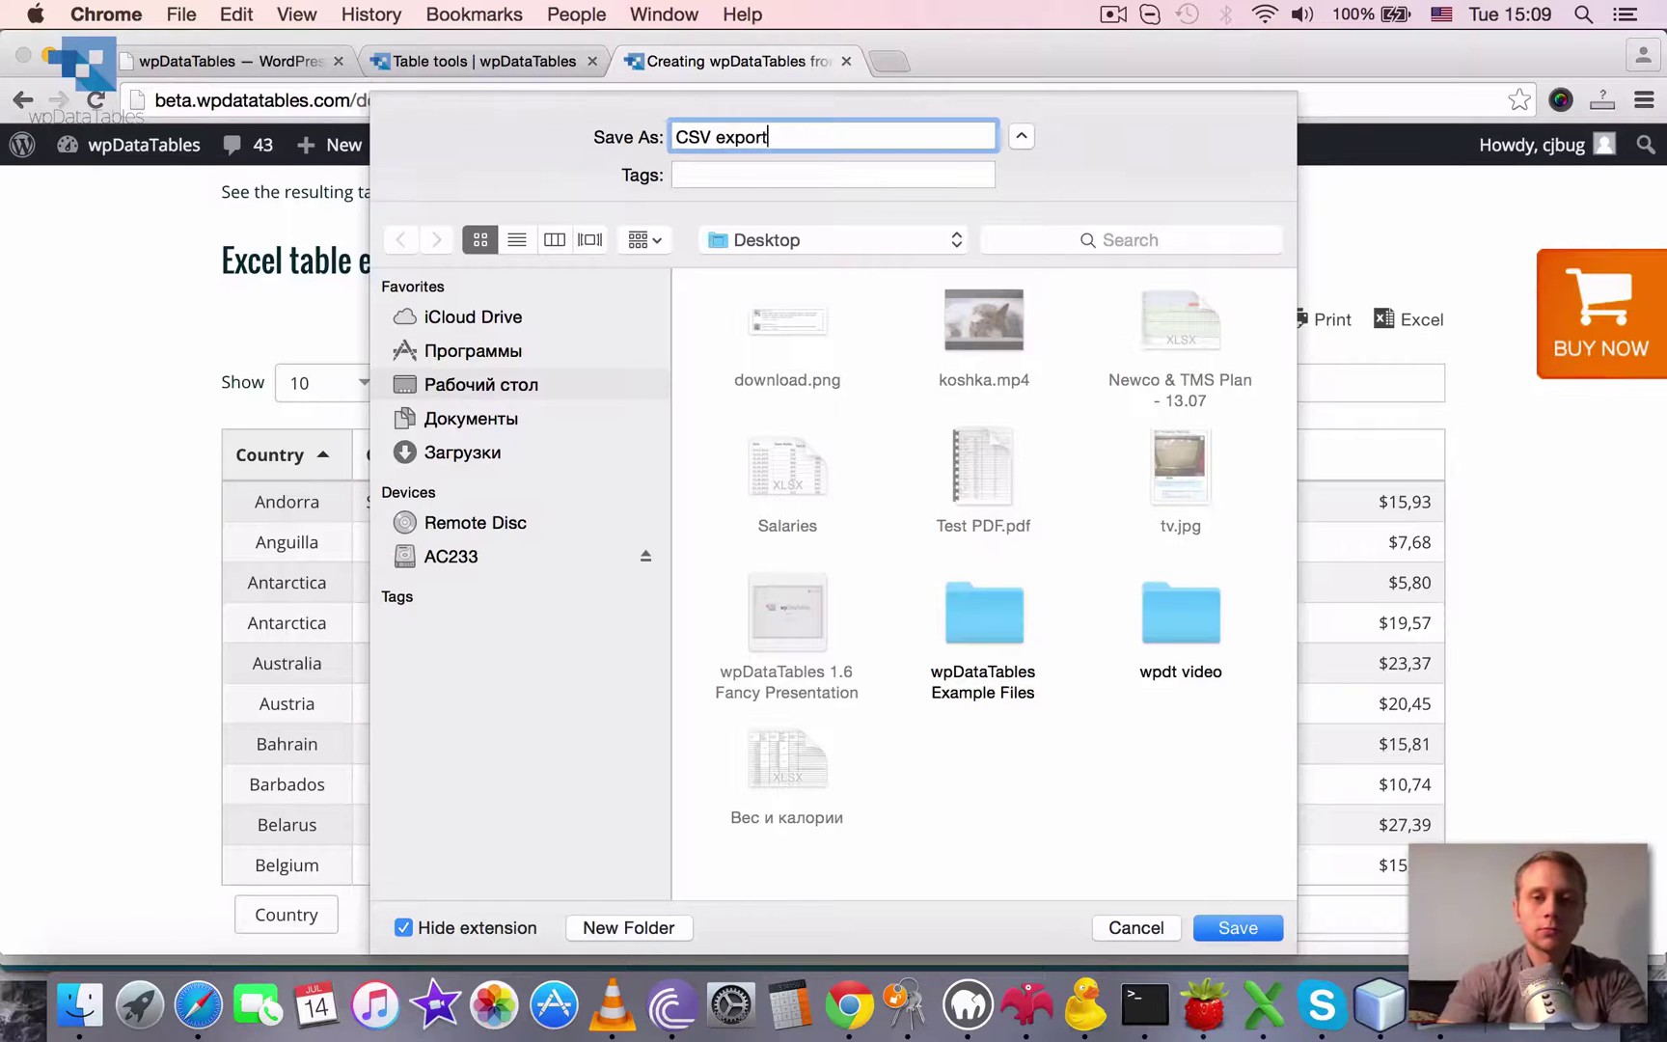
key("Return")
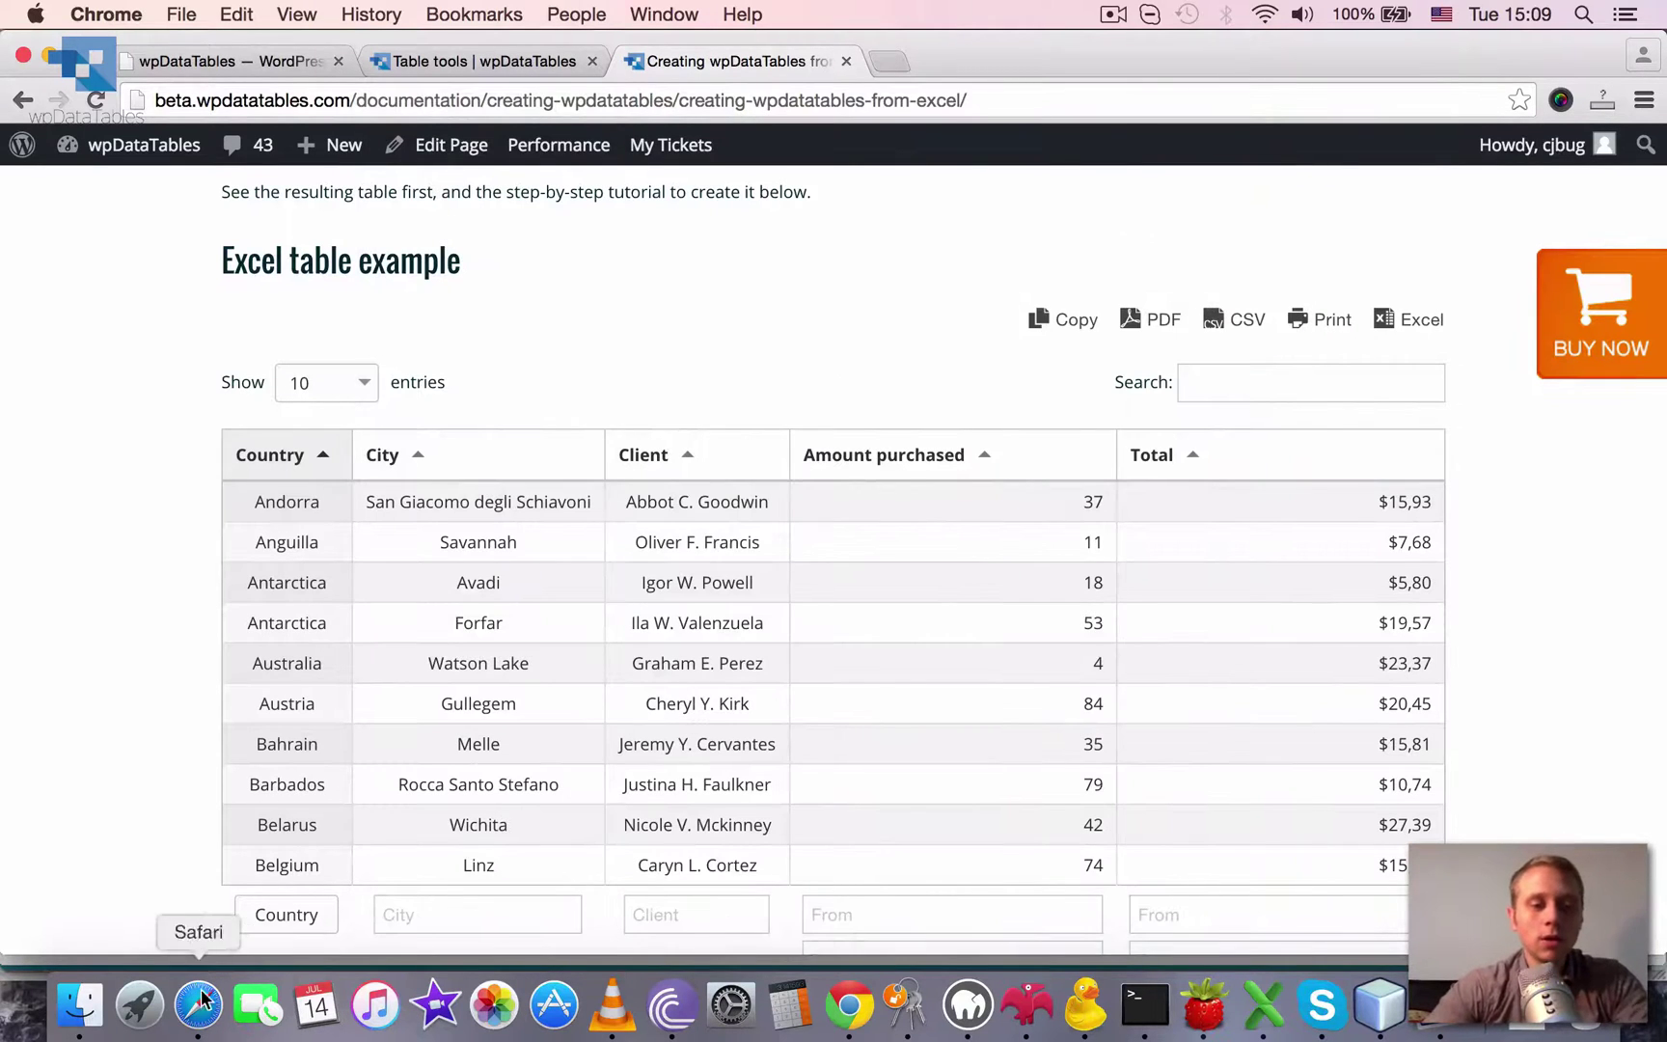
Open CSV export.csv from the Desktop in TextEdit via Open With
left_click(80, 1005)
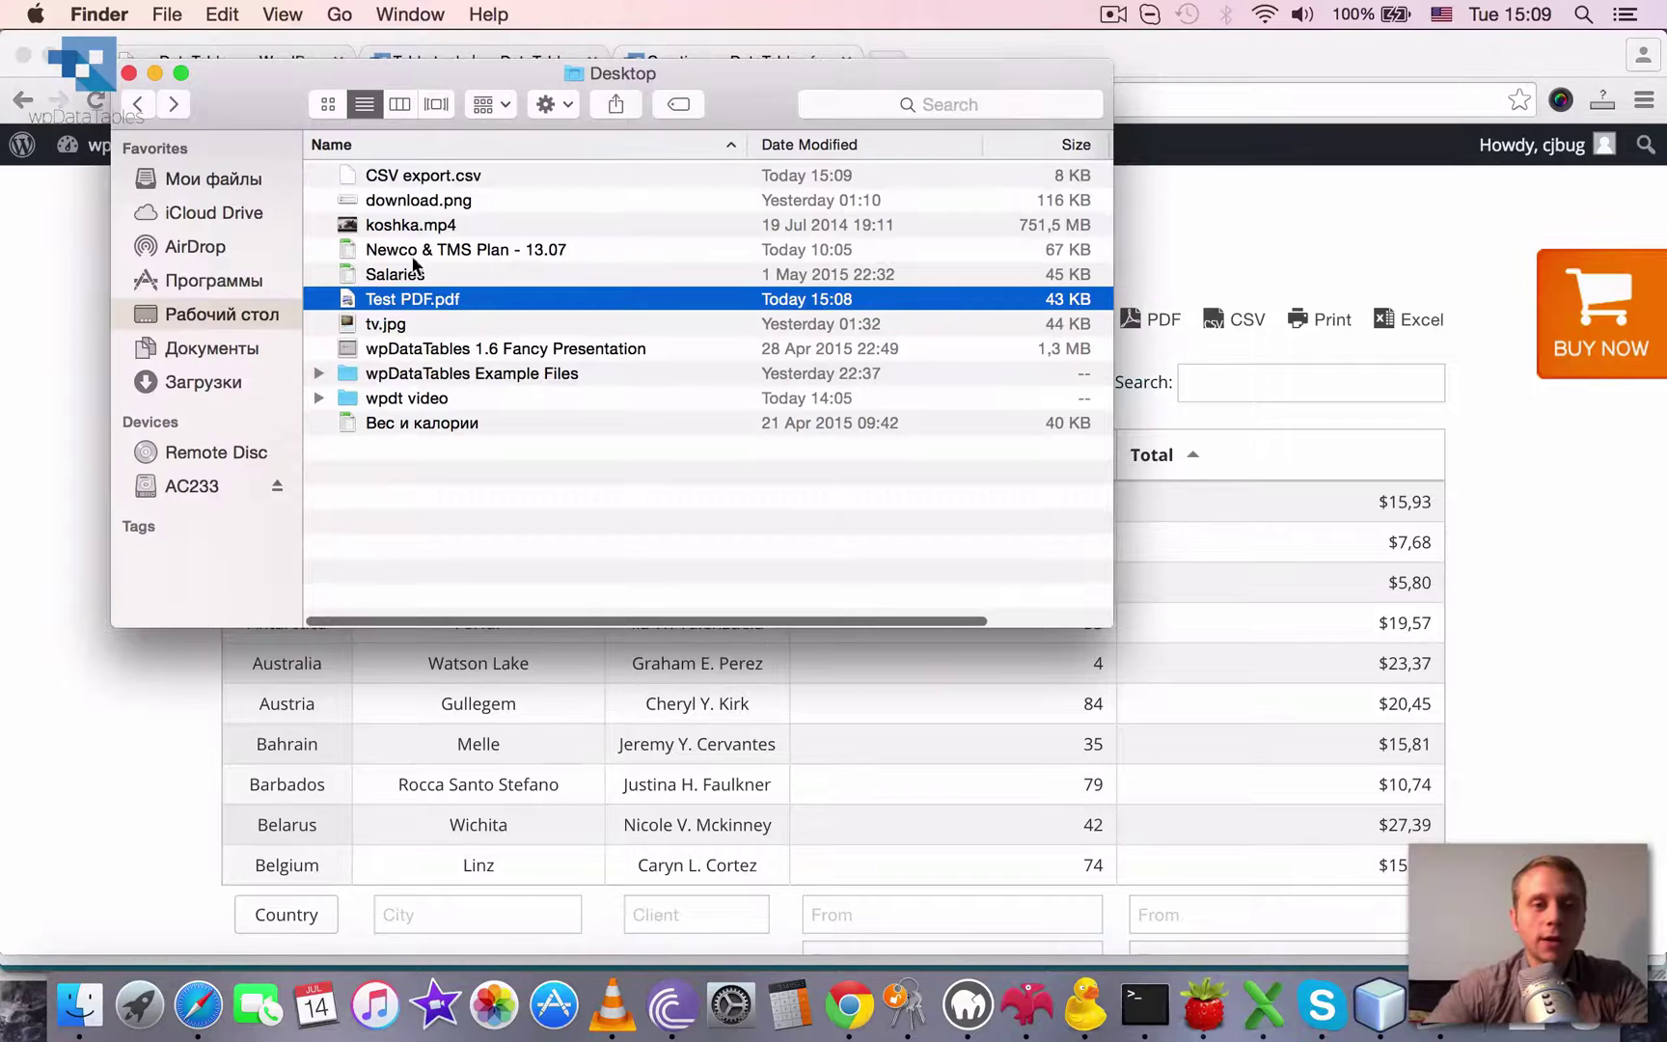
left_click(416, 178)
right_click(416, 175)
mouse_move(477, 212)
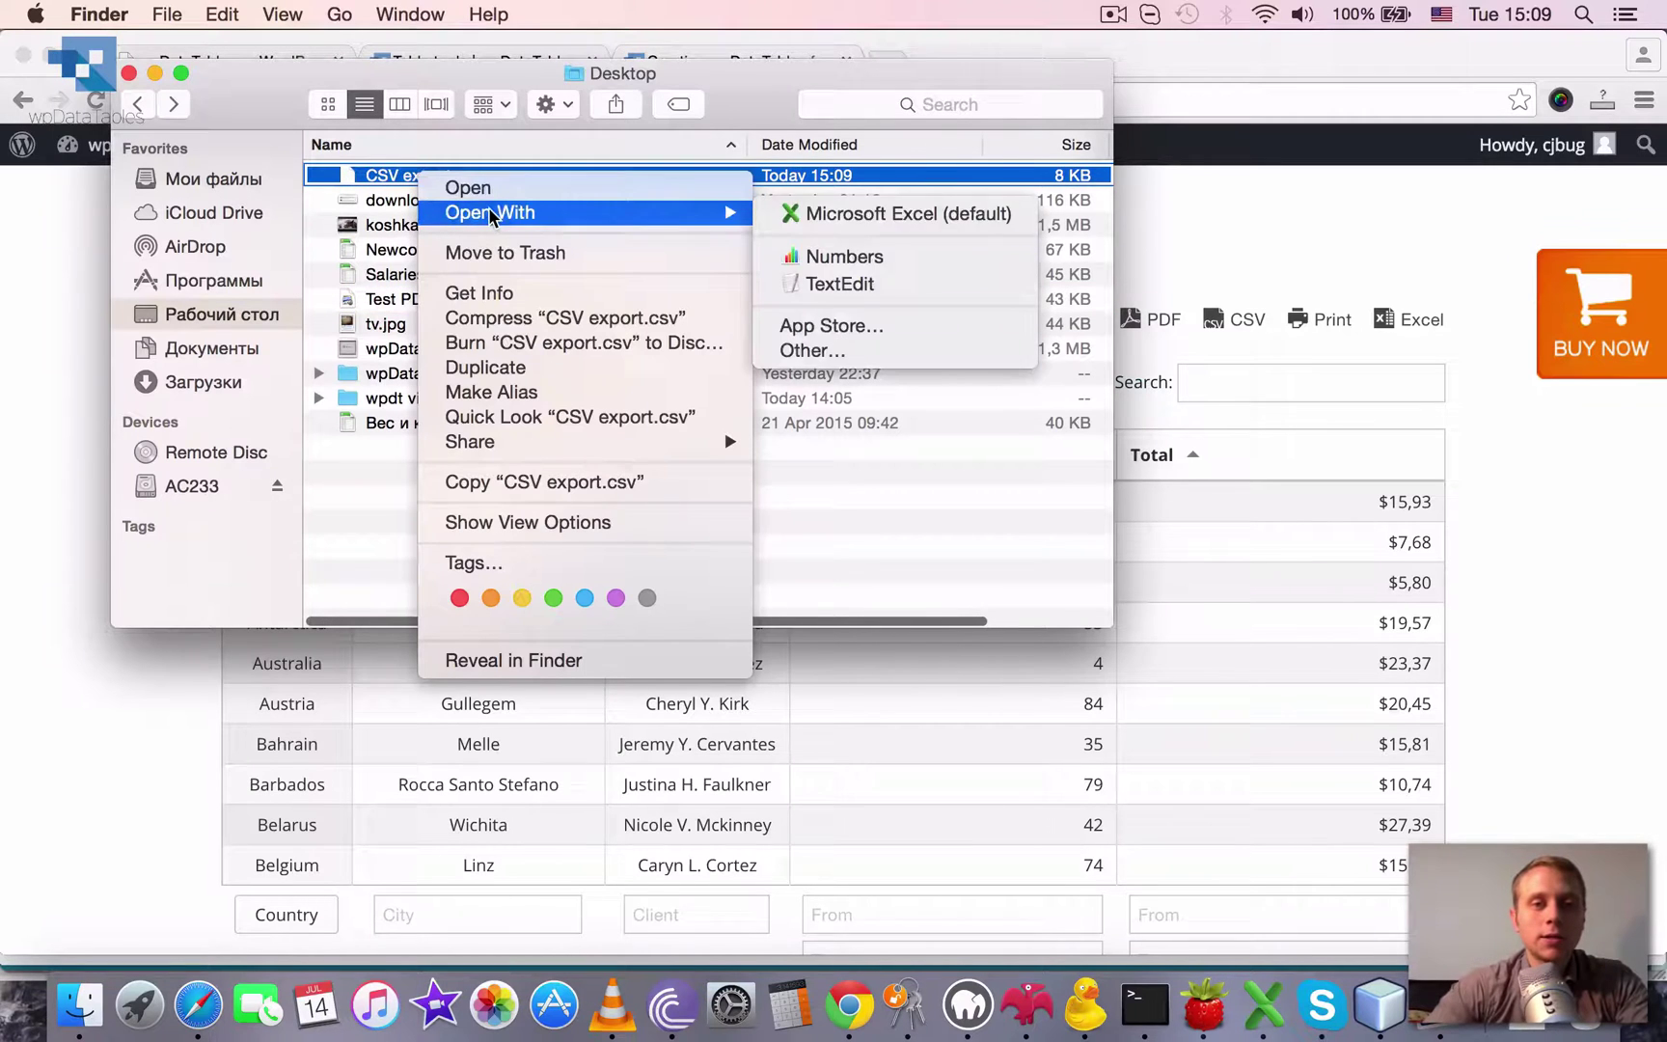
left_click(837, 283)
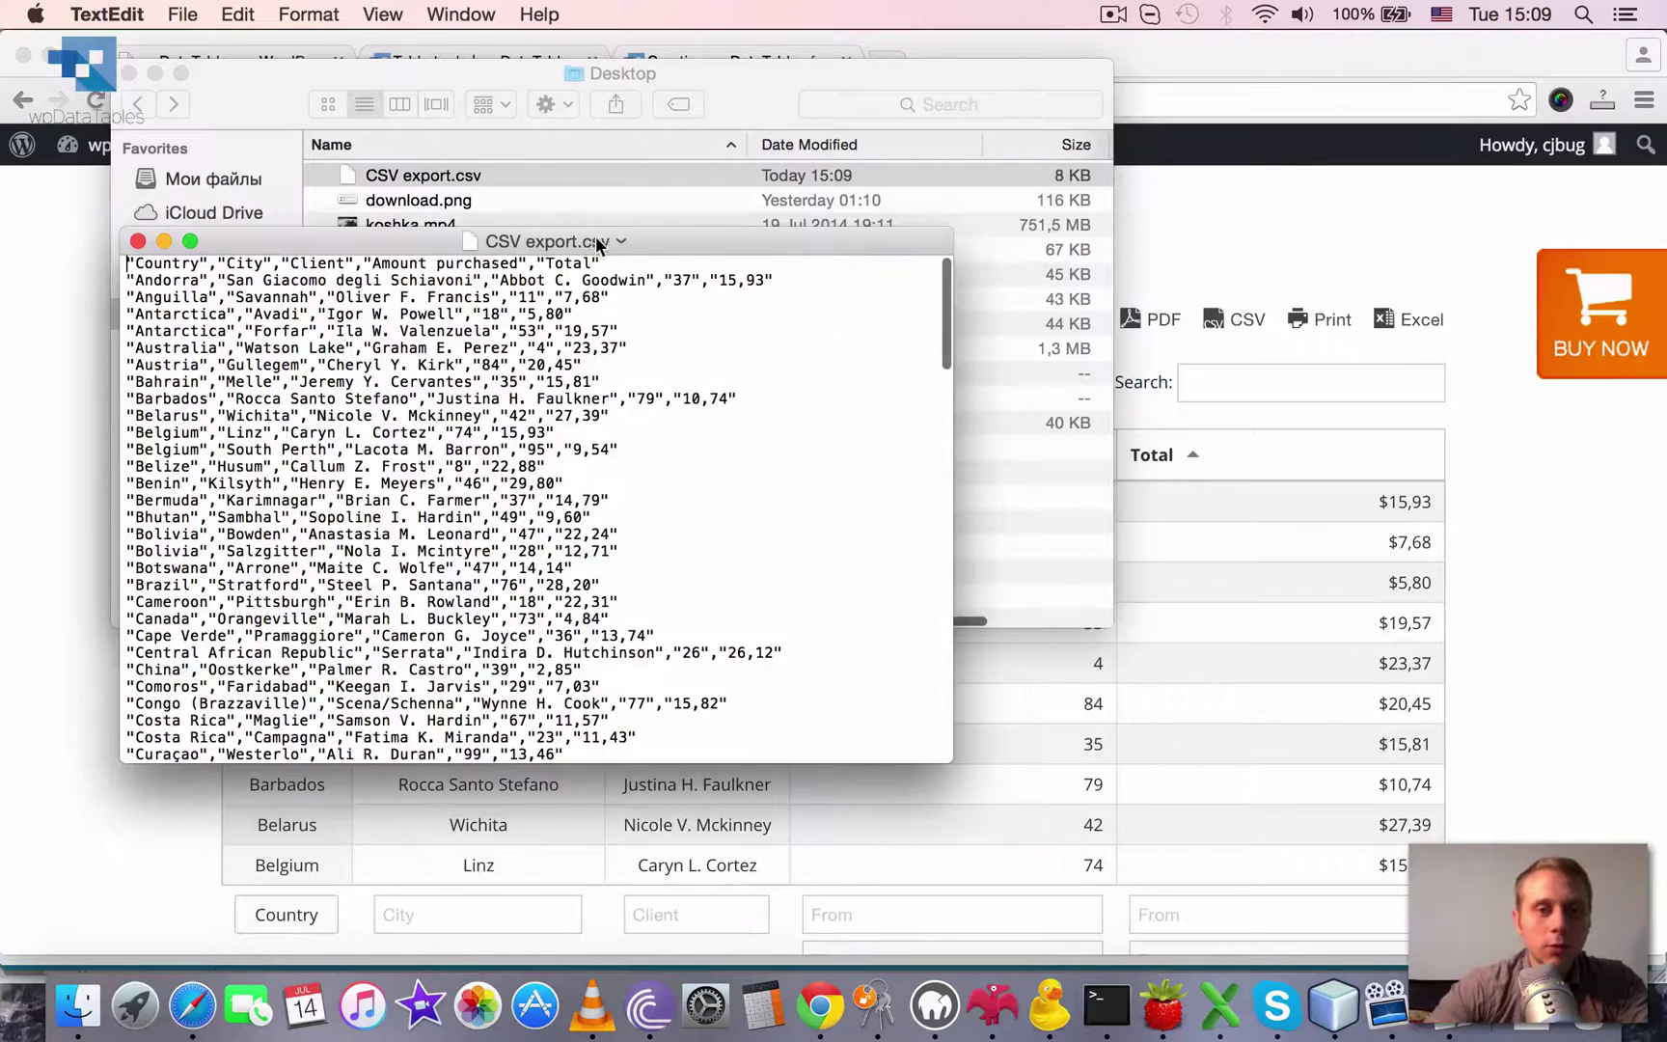
Move and enlarge the TextEdit window to review the comma-separated rows, then close it and return to Chrome
left_click_drag(589, 246, 687, 108)
left_click_drag(1043, 624, 1234, 885)
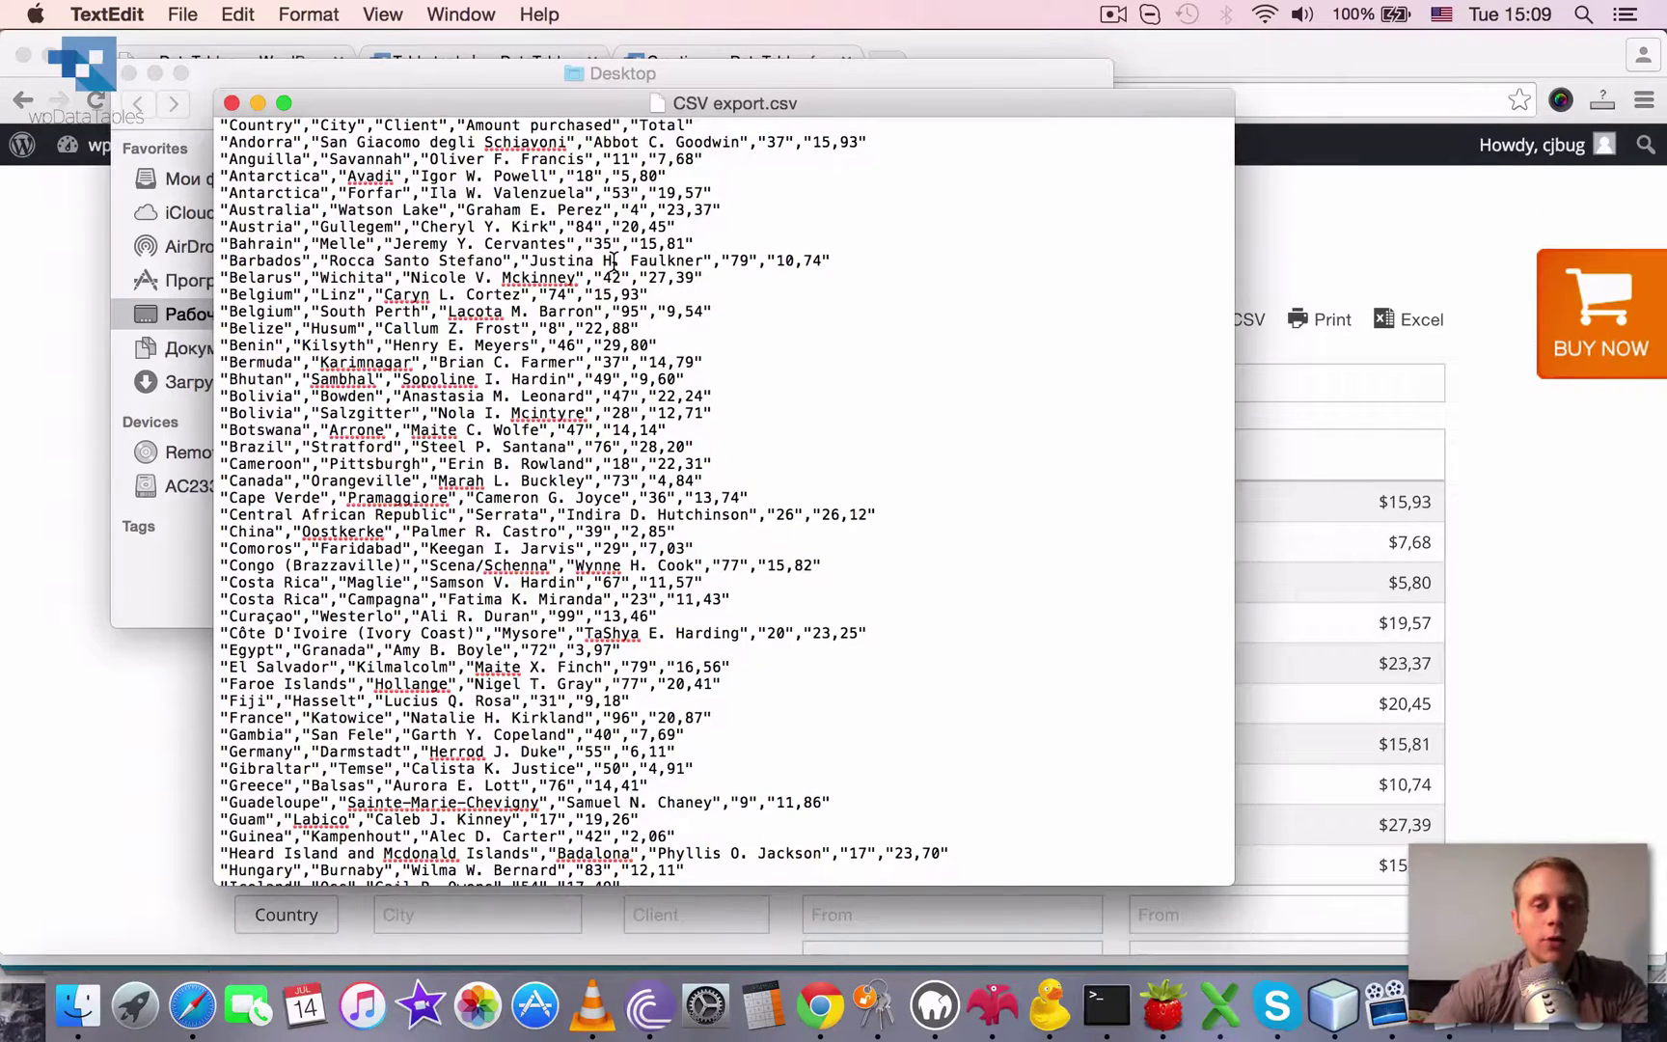
left_click(232, 103)
left_click(1187, 56)
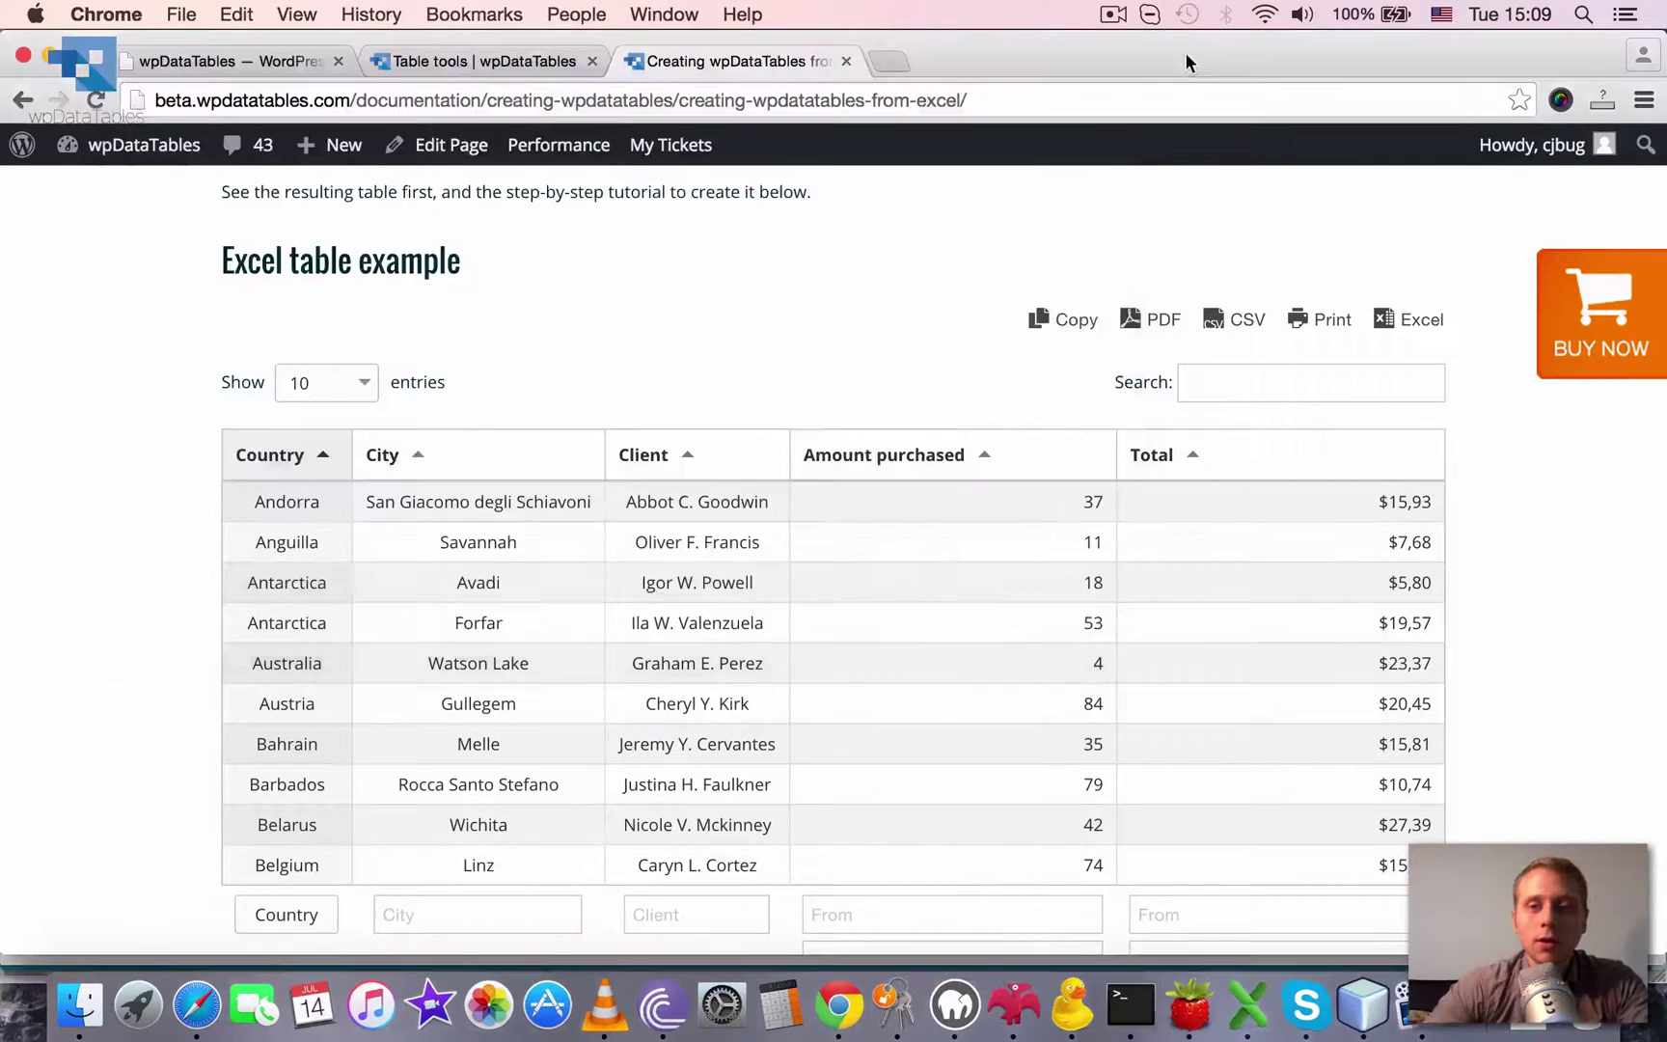
scroll(1308, 328, "down", 1)
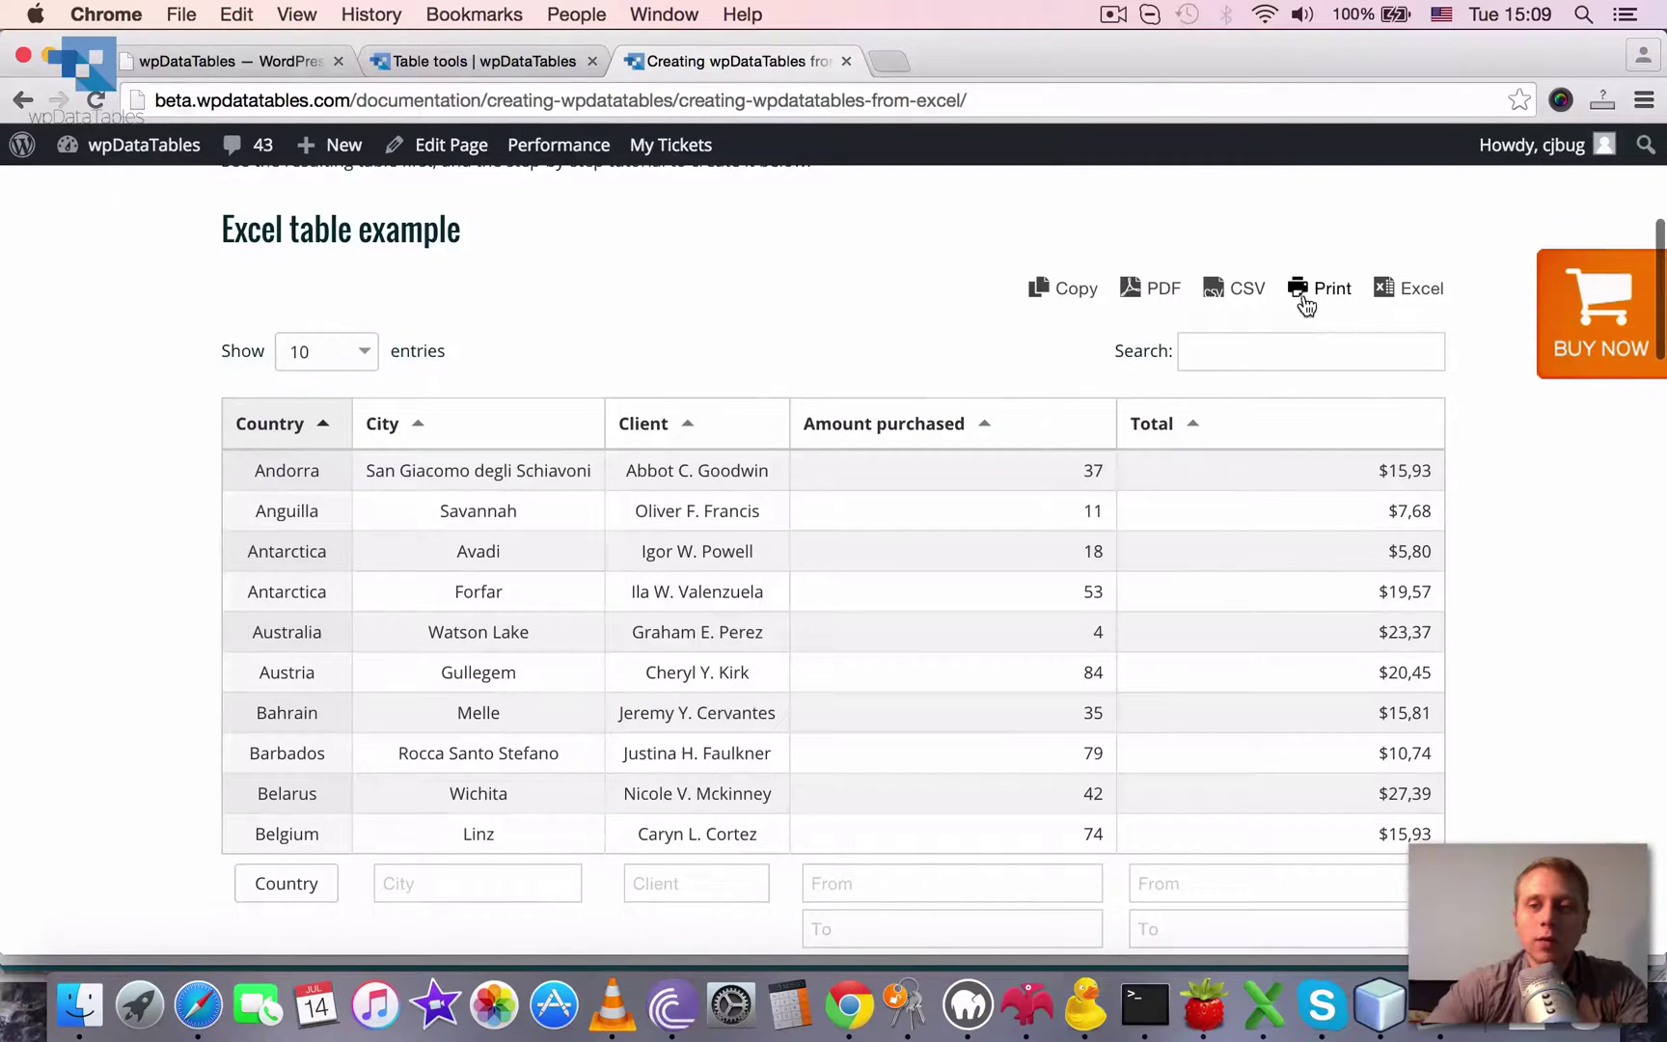
left_click(1303, 295)
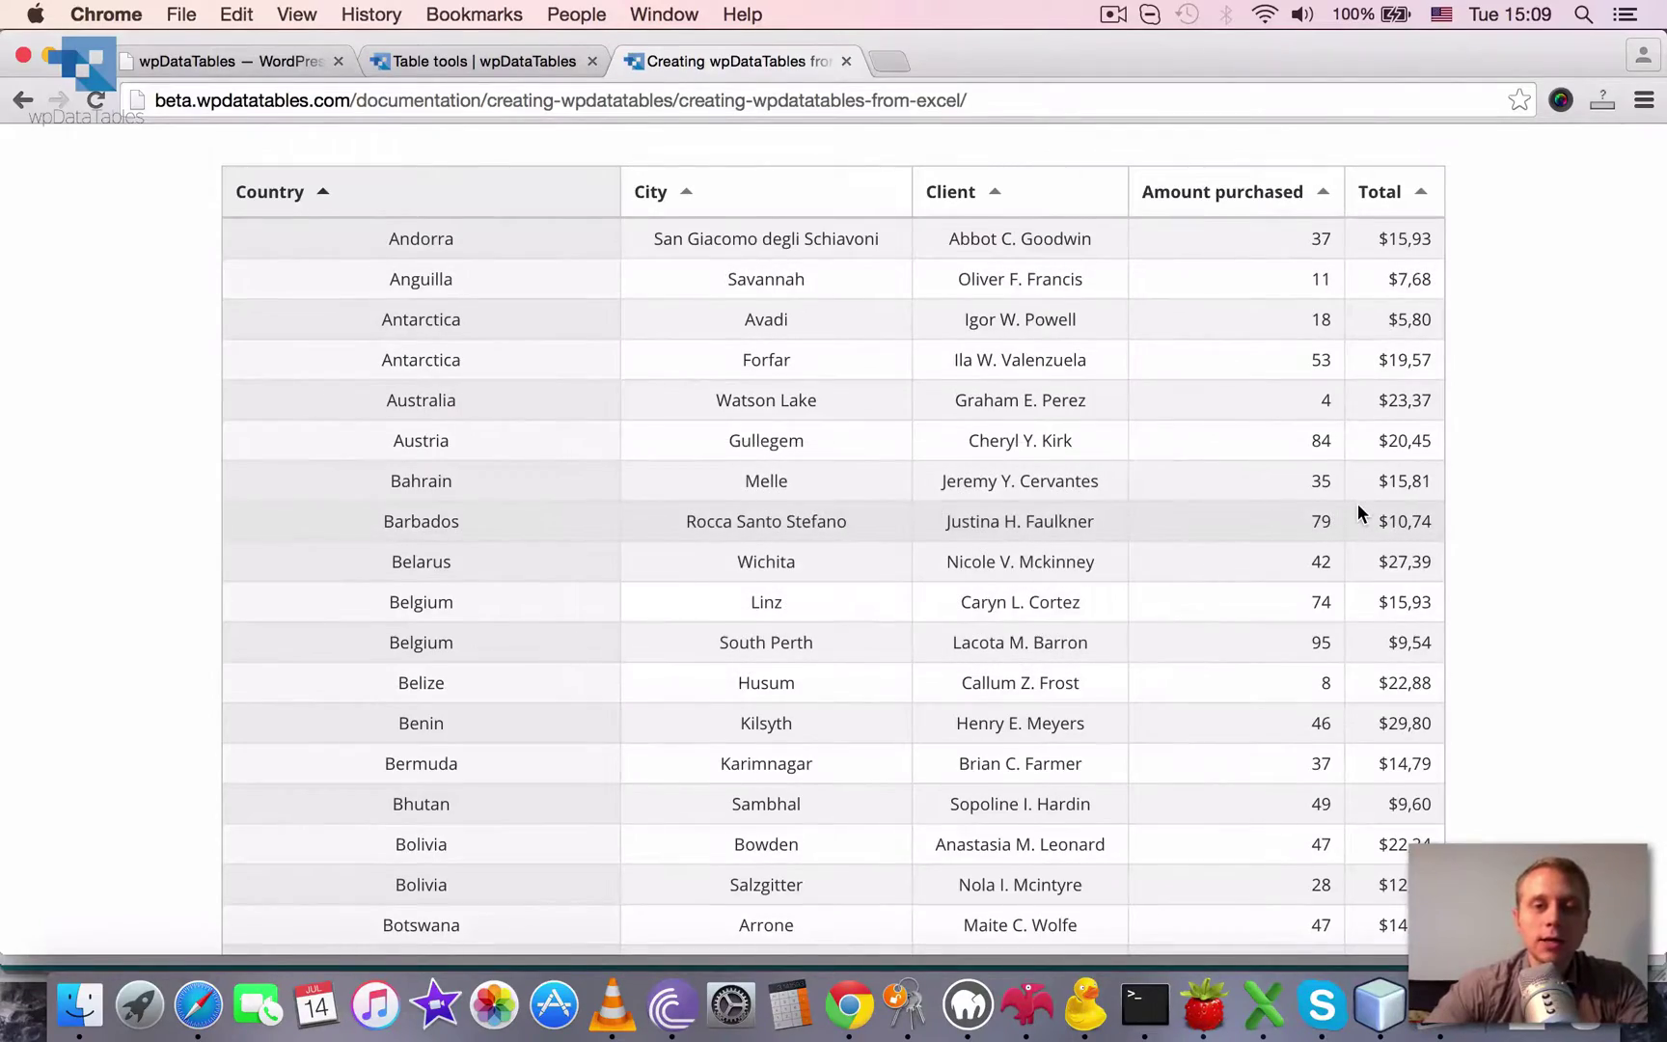
scroll(1358, 503, "down", 15)
scroll(1358, 503, "down", 10)
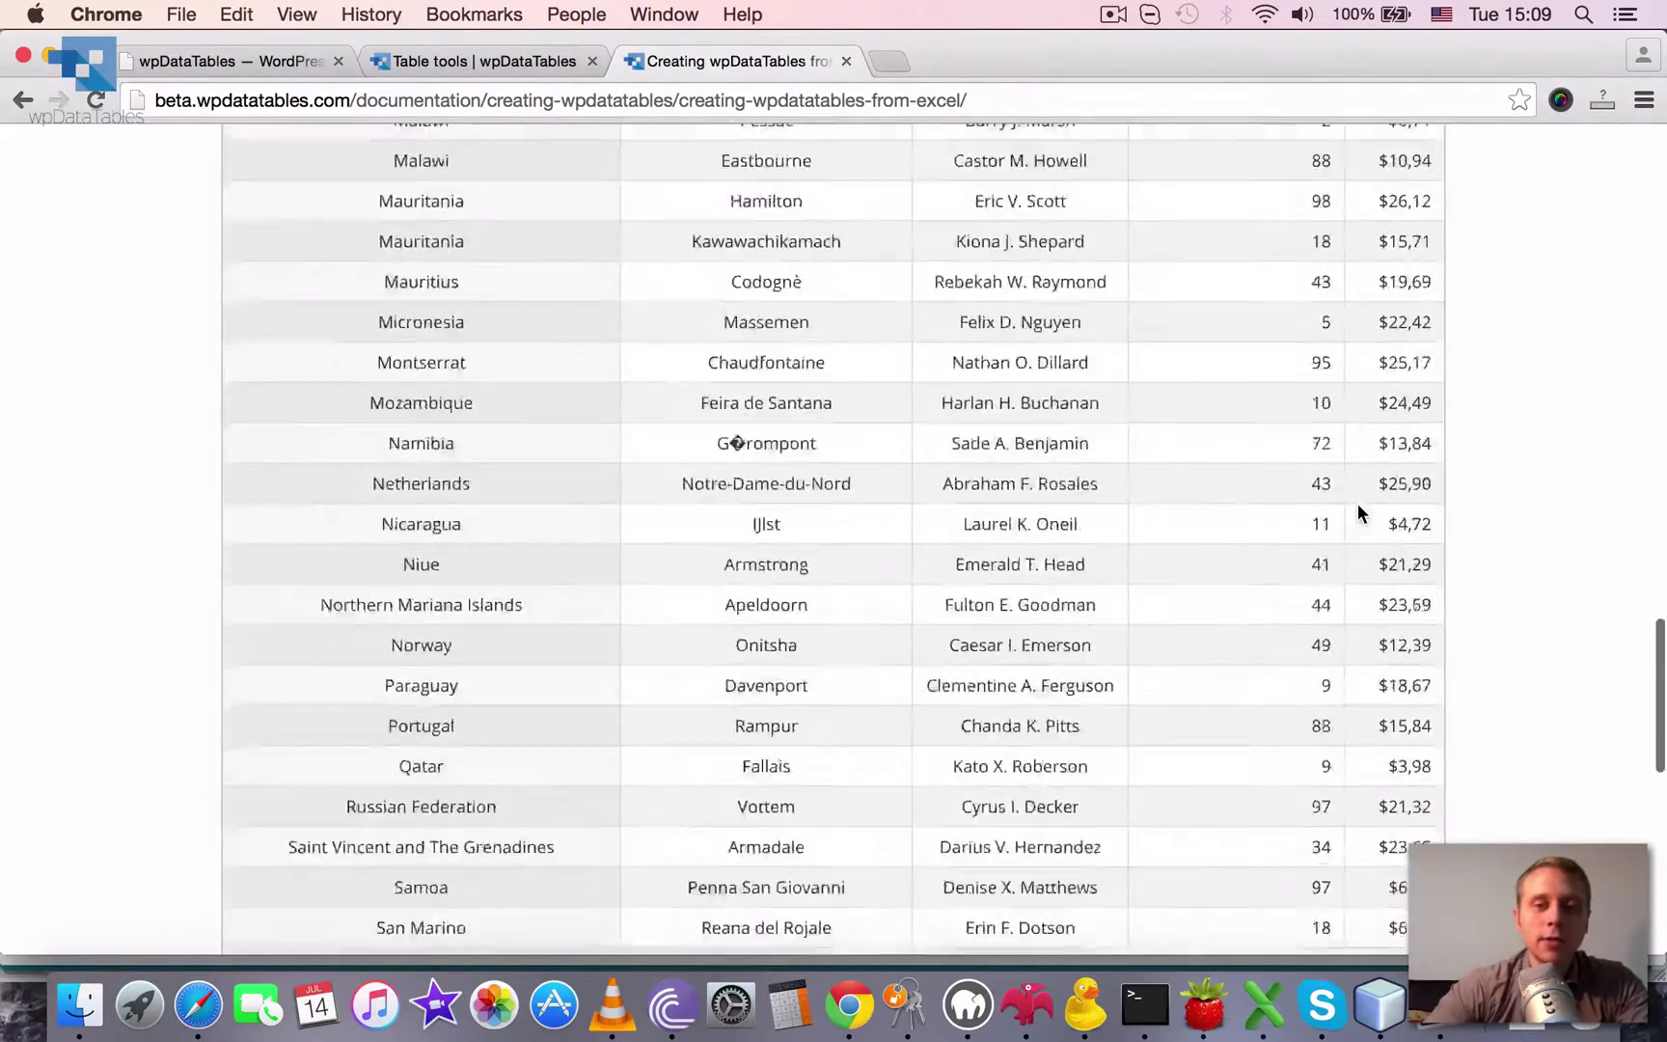
scroll(1358, 503, "up", 15)
scroll(1358, 502, "up", 5)
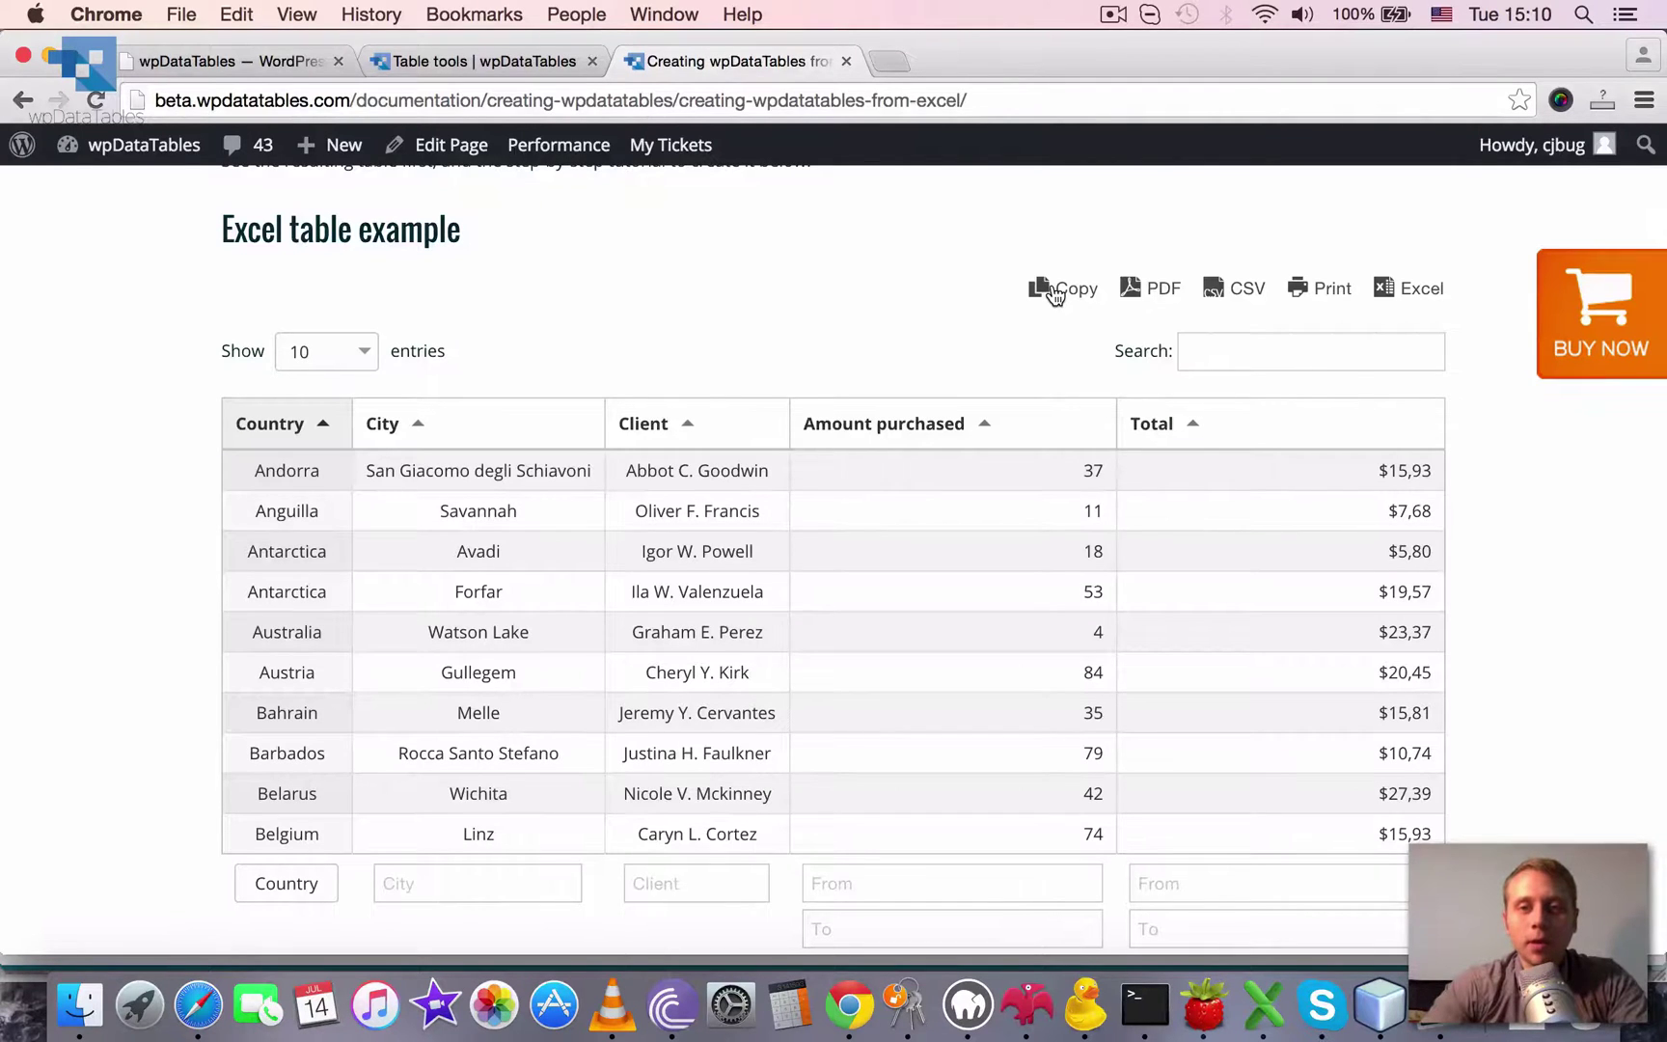
Copy all 100 table rows and paste them into a new Fraise text document
left_click(1056, 296)
left_click(994, 382)
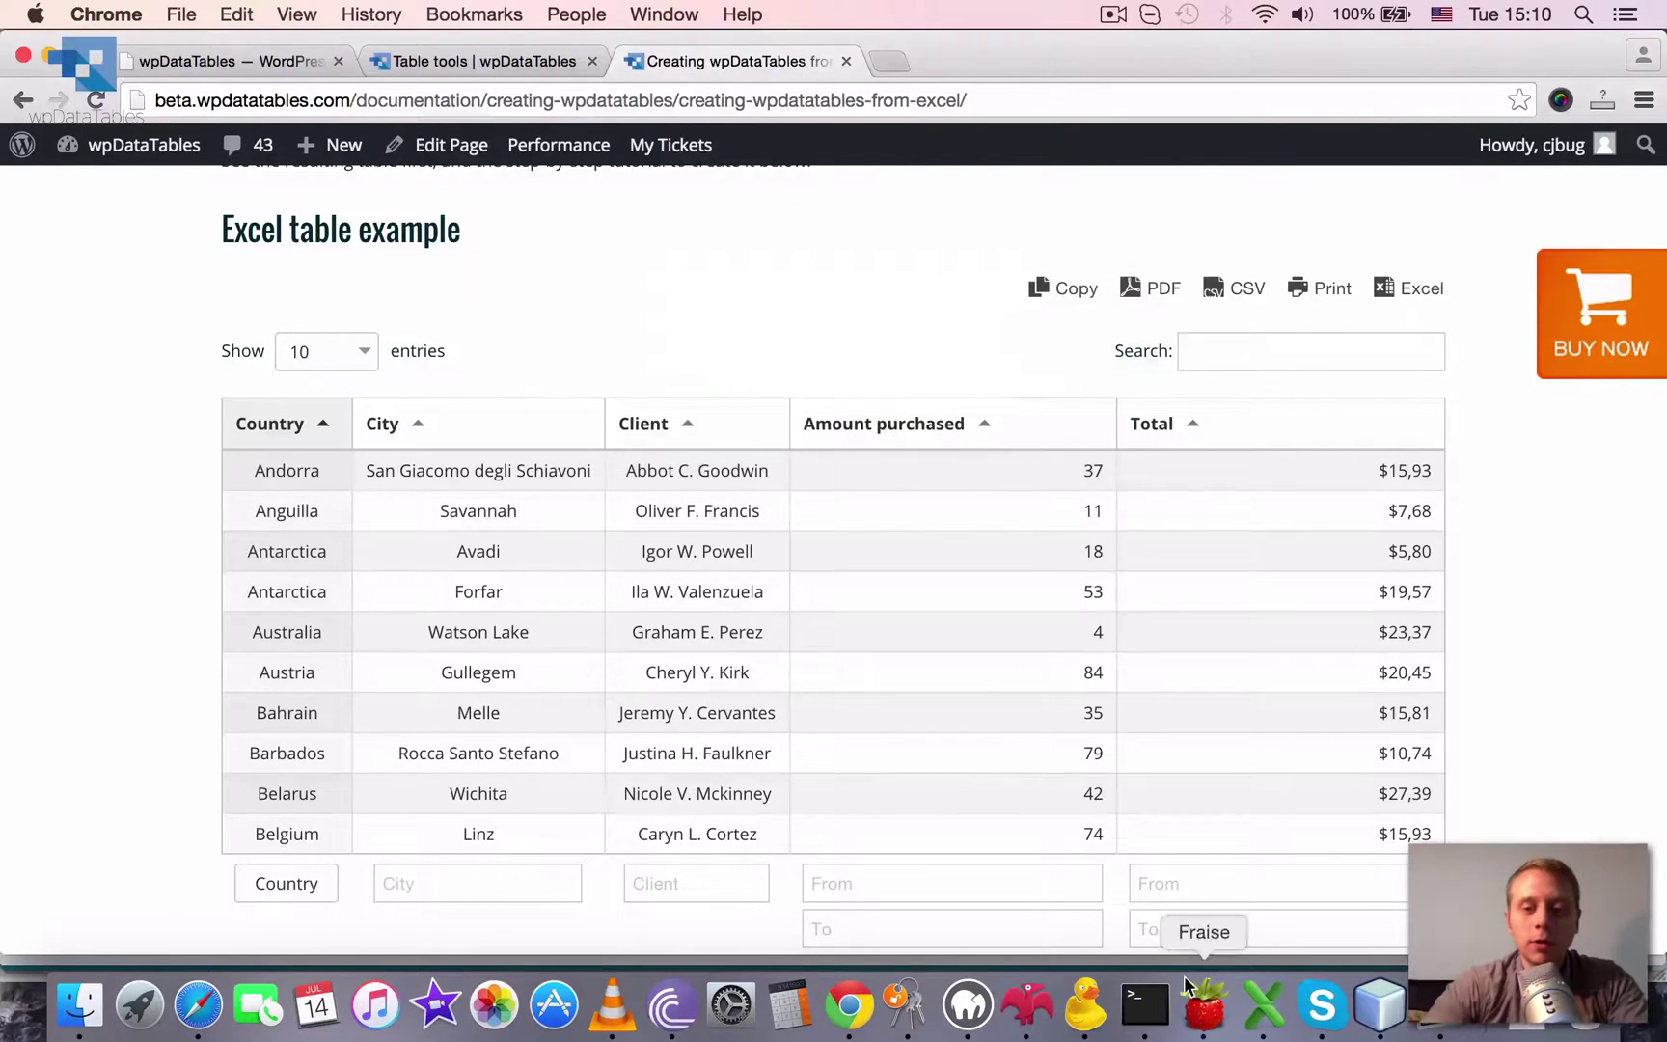
left_click(1187, 986)
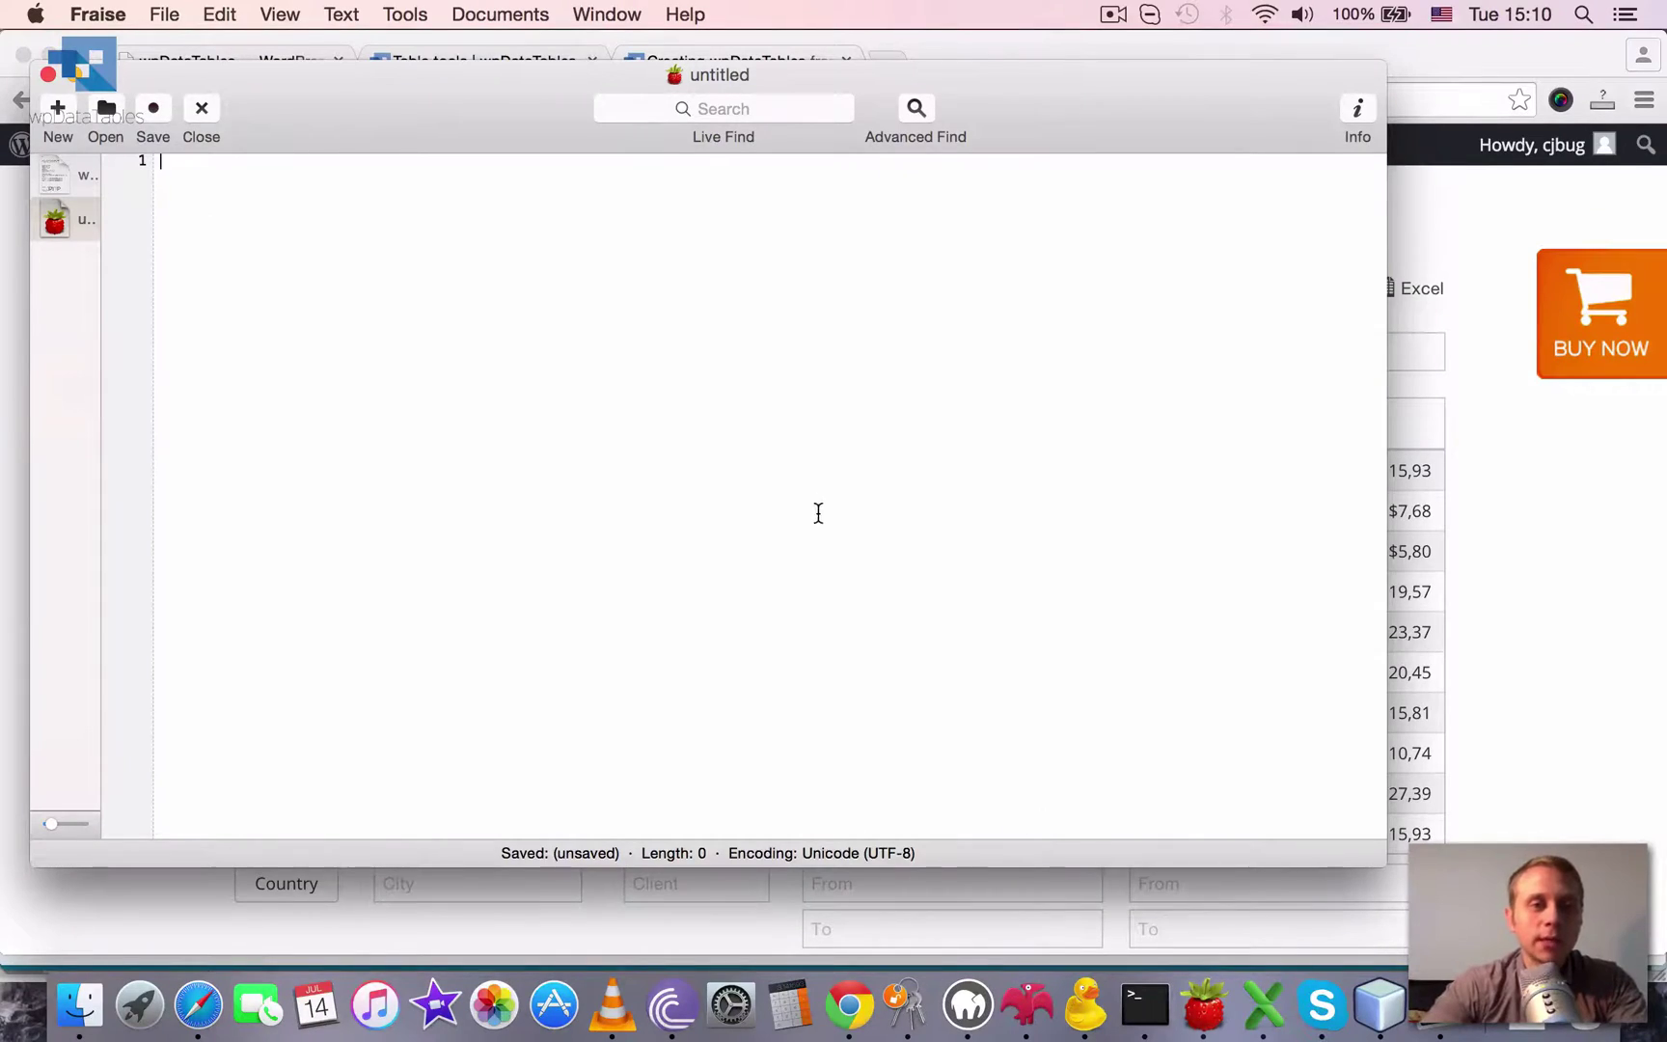
key("super+v")
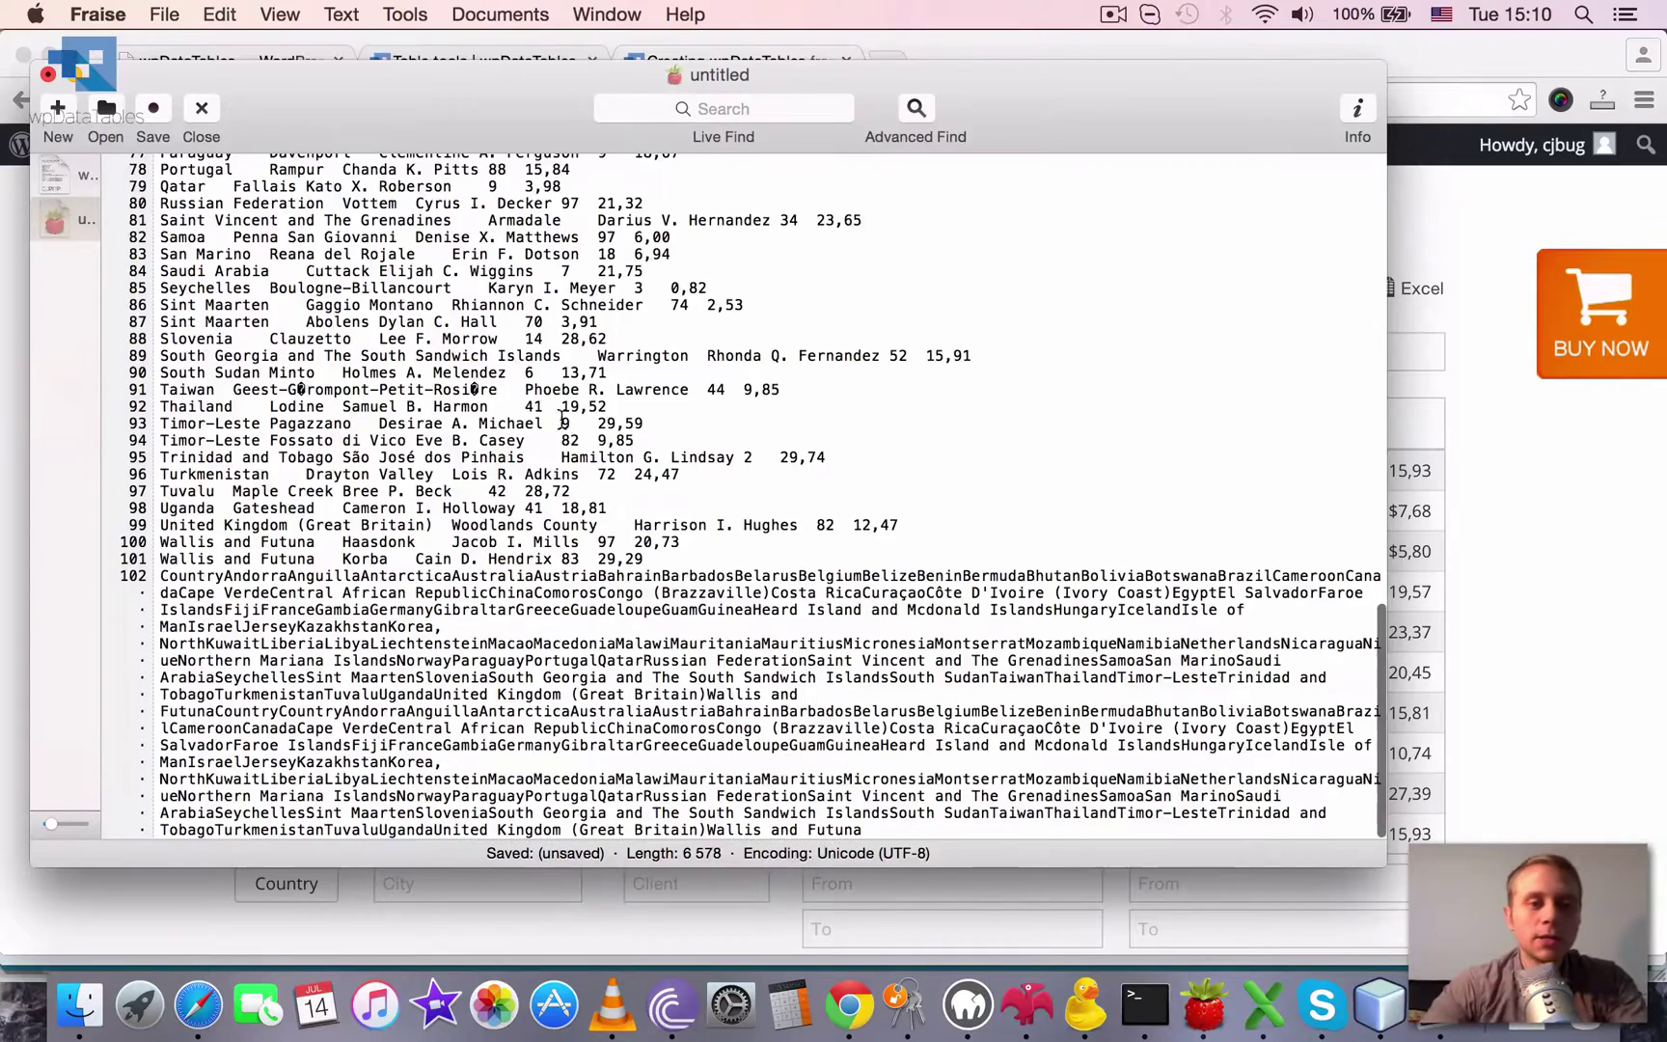
scroll(308, 253, "up", 15)
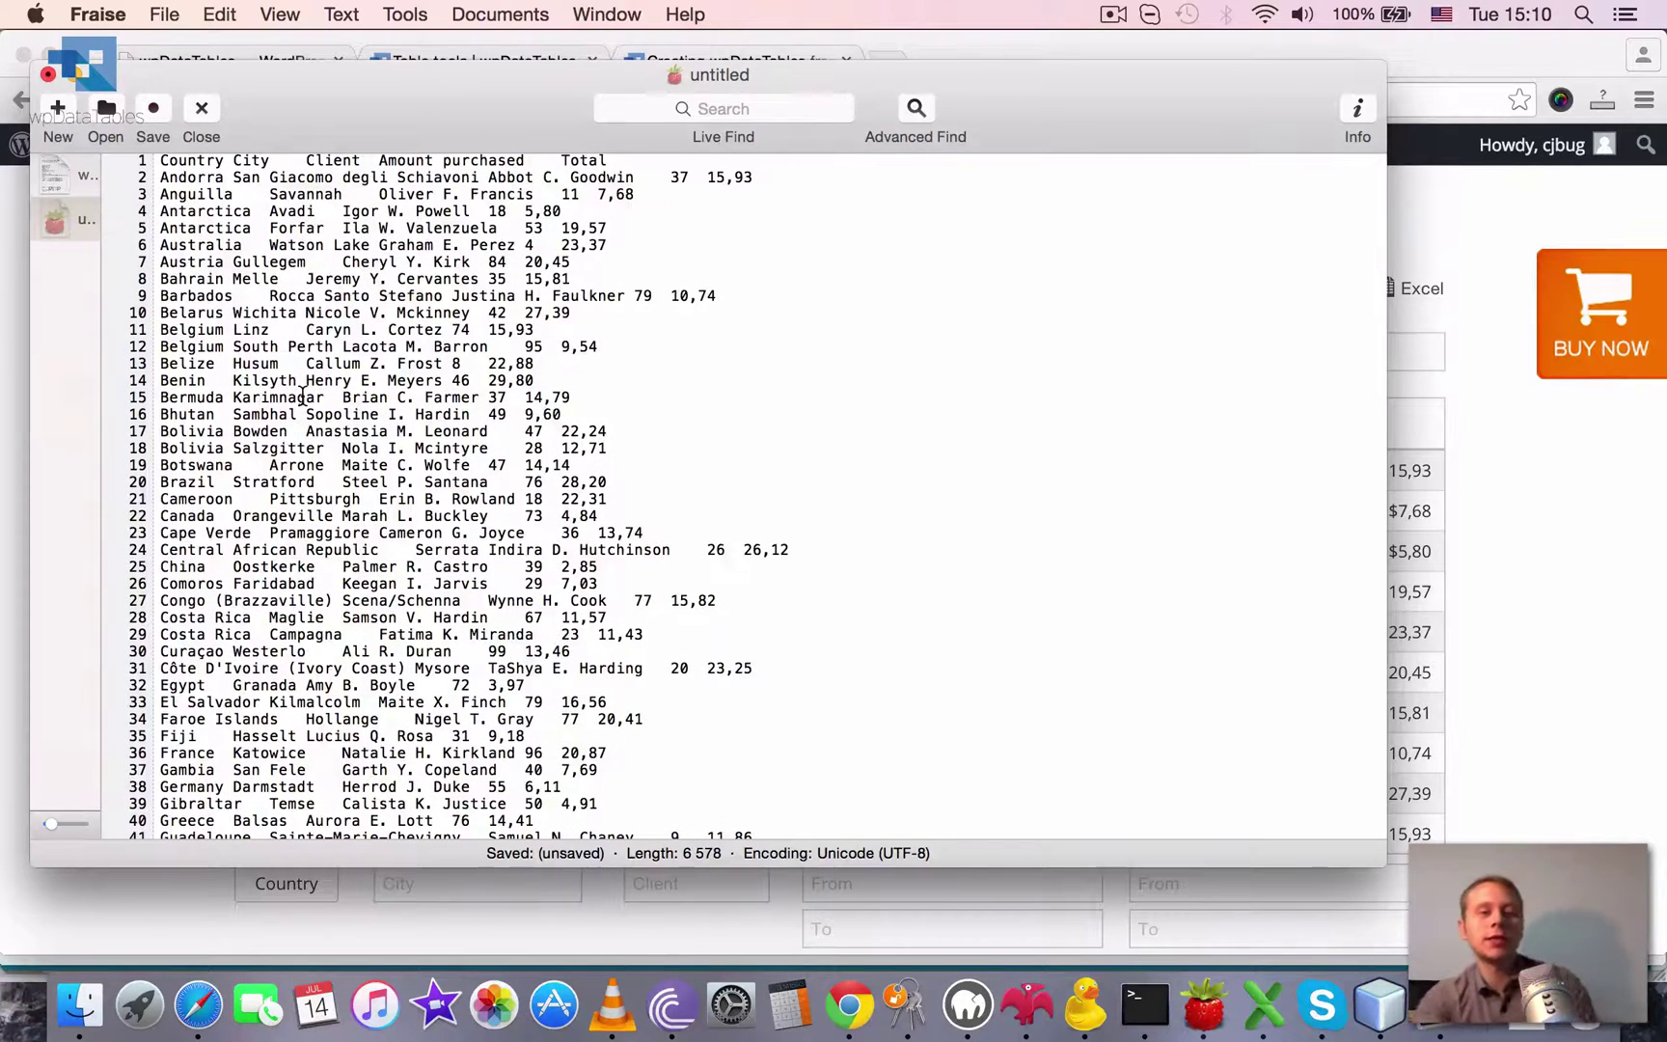
left_click_drag(218, 384, 230, 383)
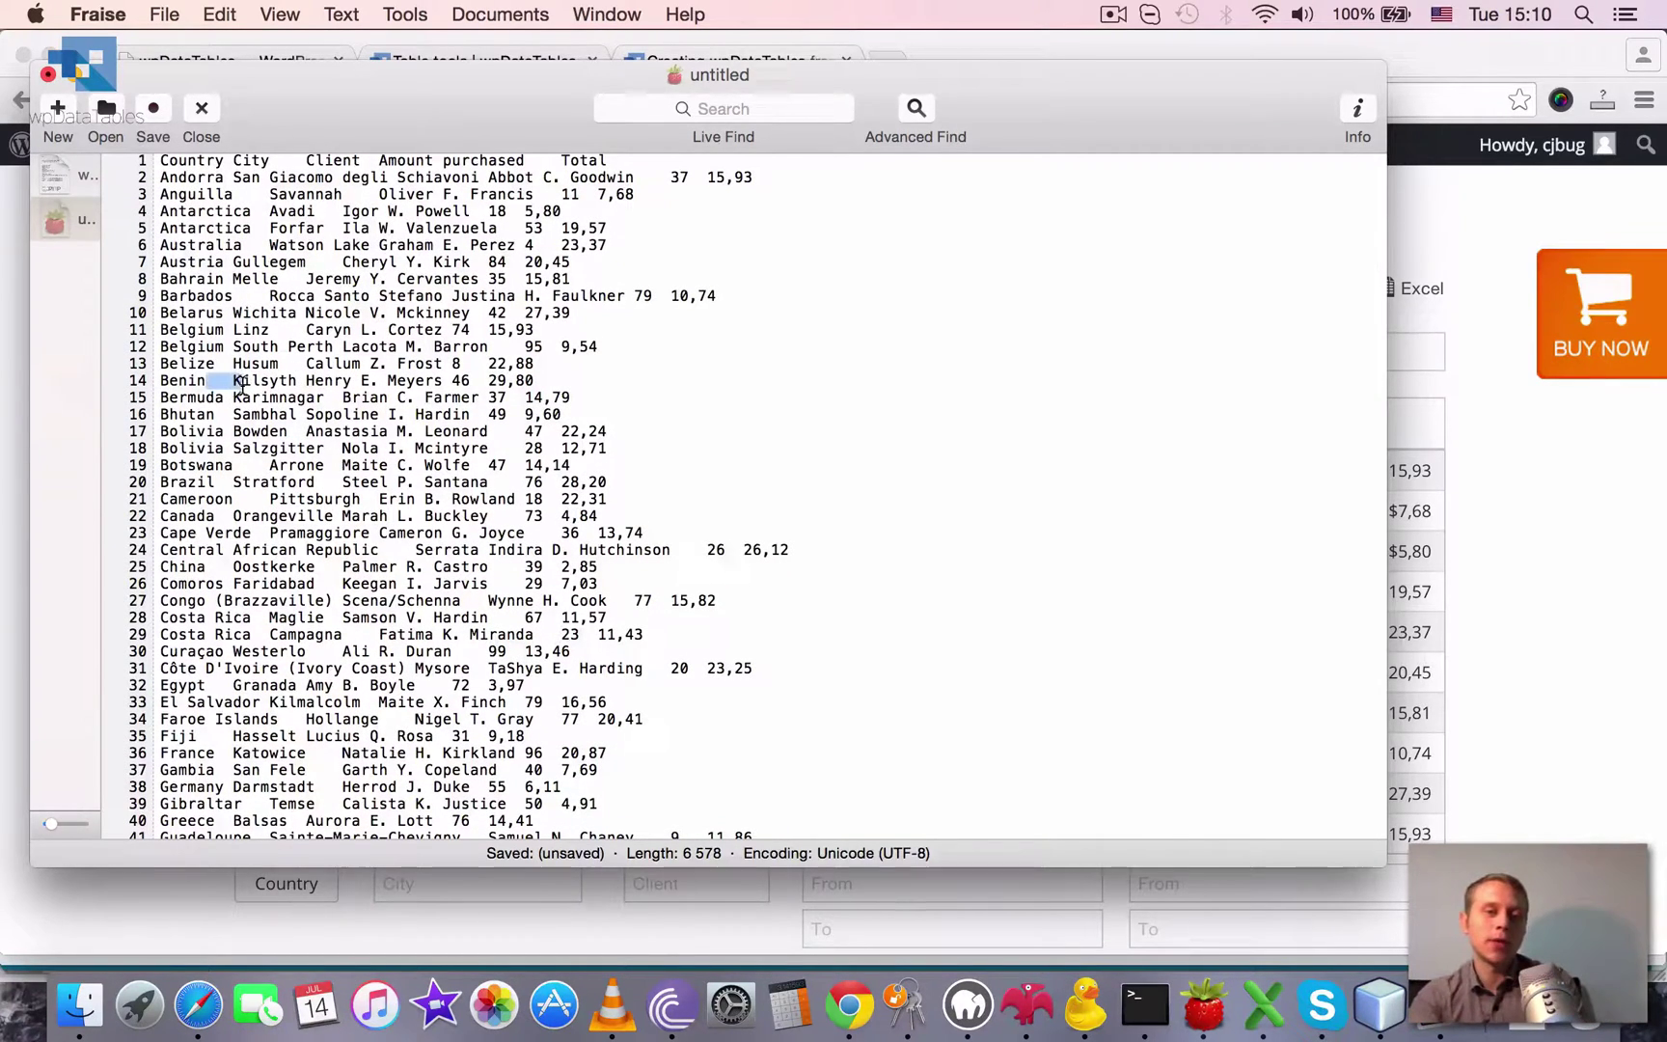
Close the Fraise document with Don't Save and paste the table into Excel Workbook1 at A1
left_click(49, 75)
left_click(613, 284)
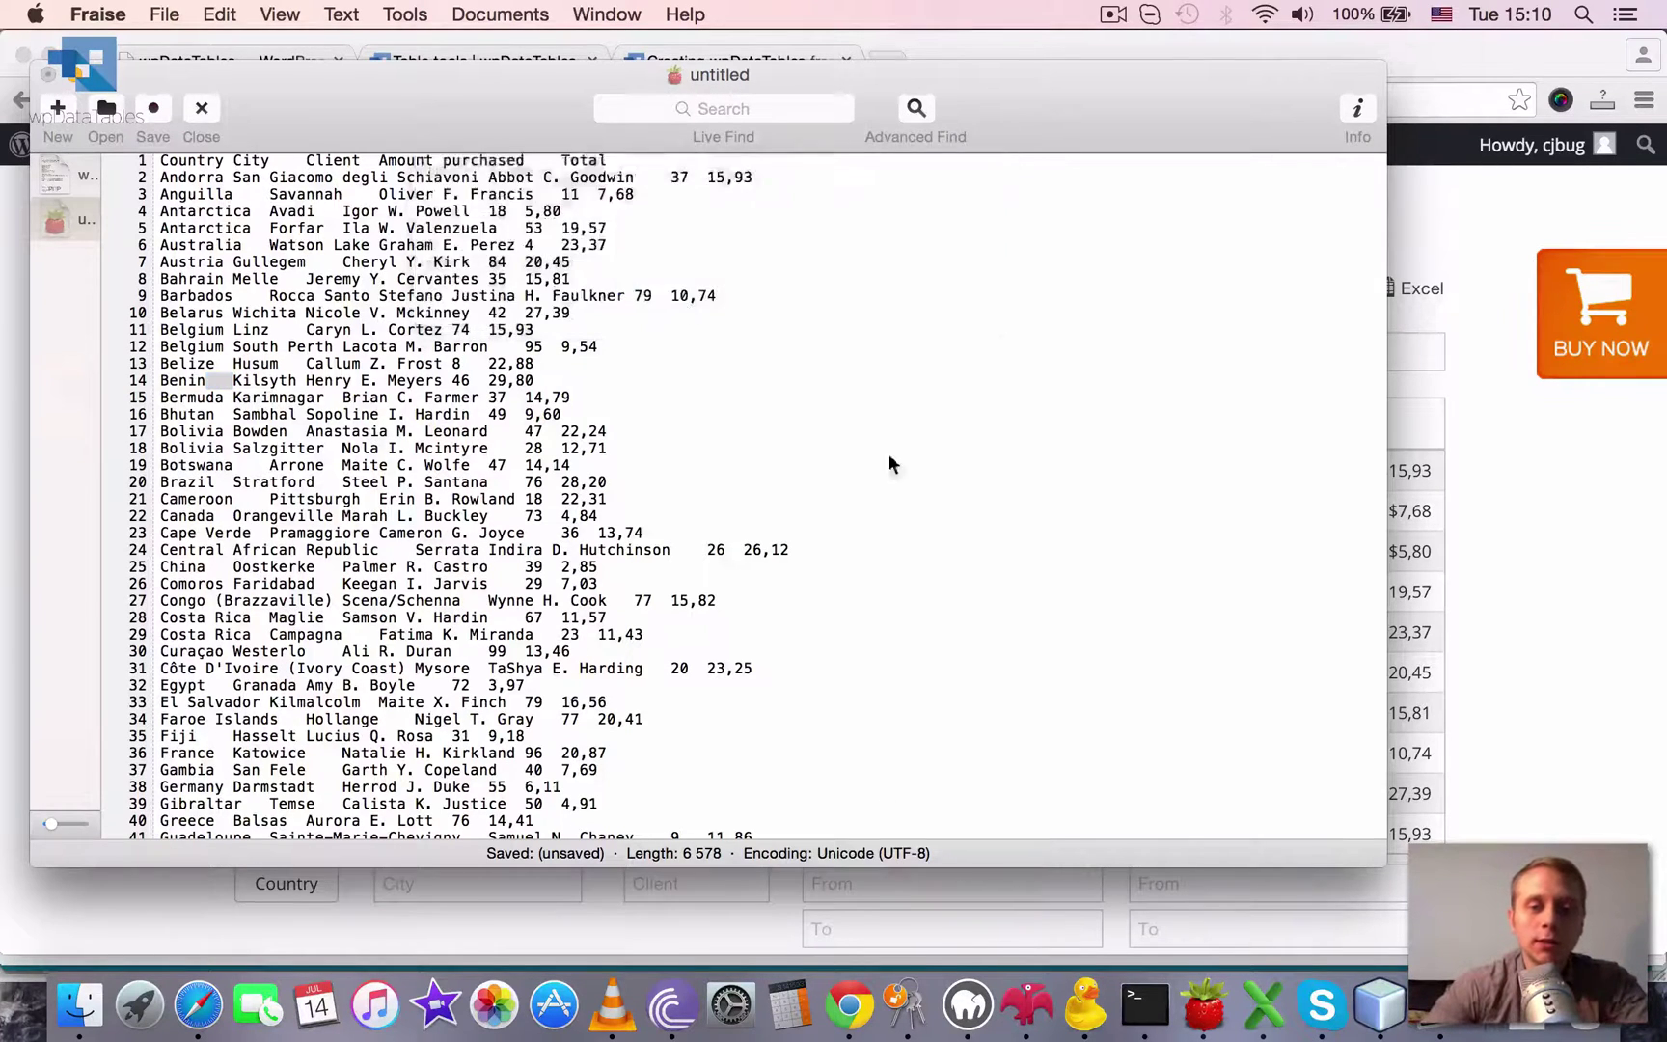
left_click(1264, 1008)
key("cmd+v")
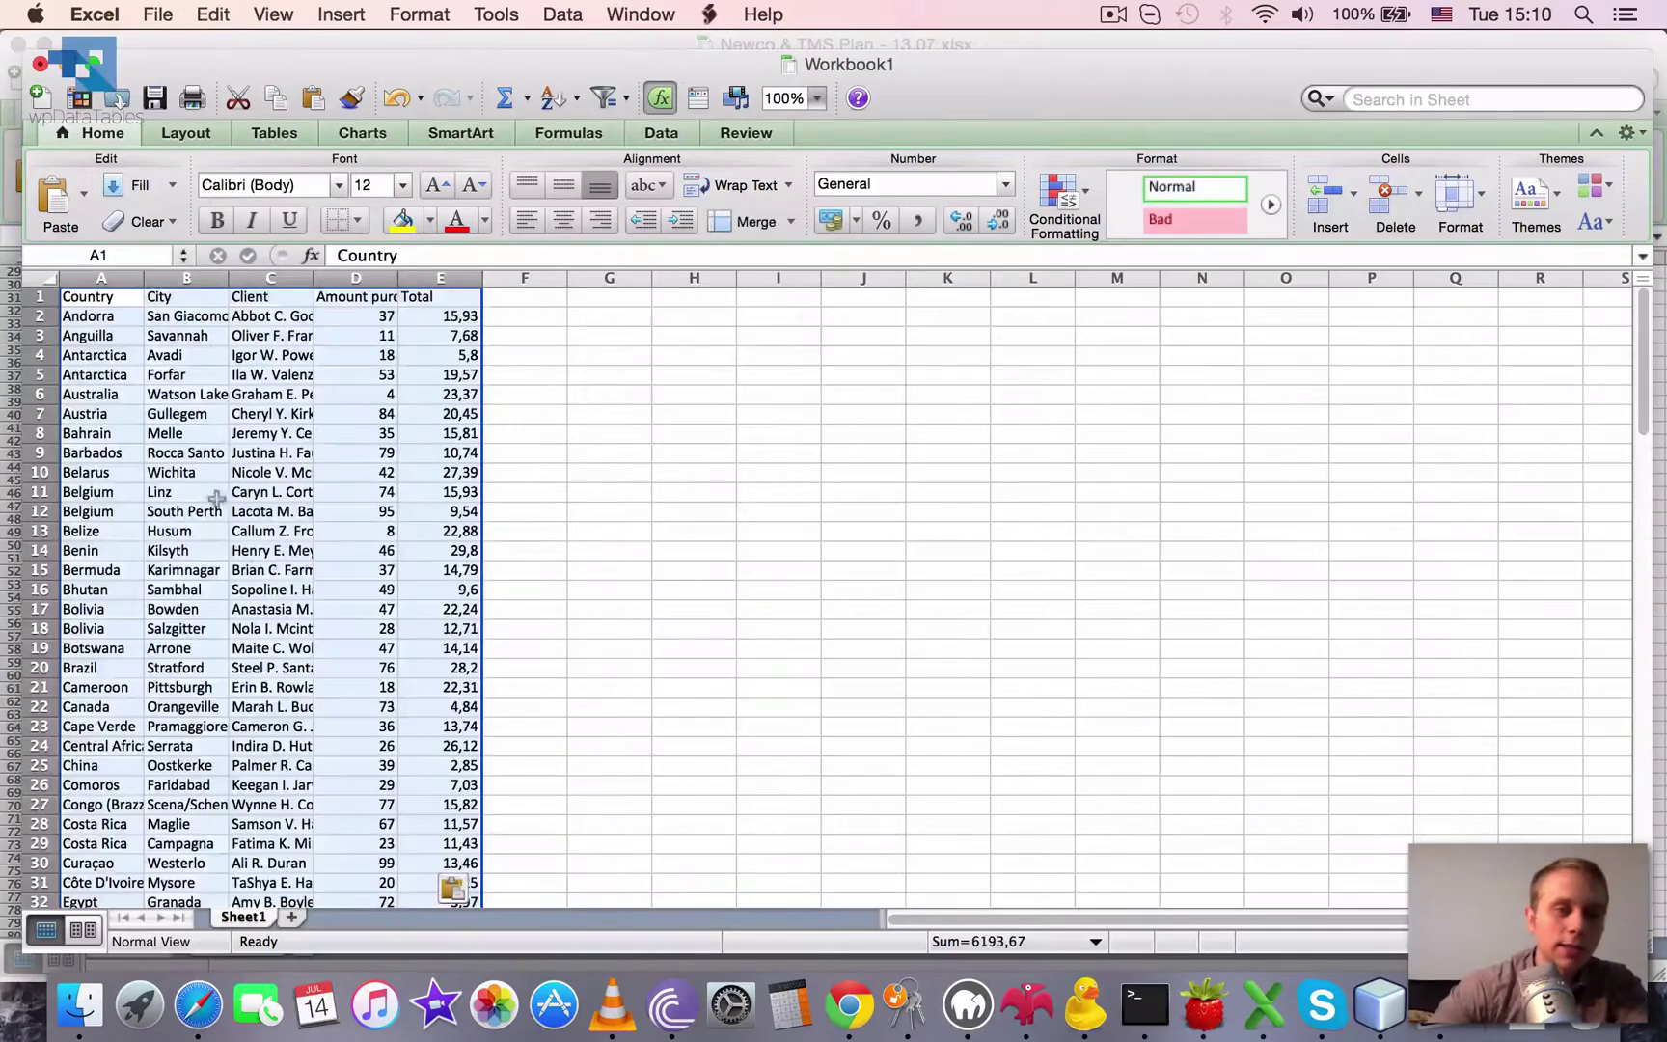
scroll(376, 609, "down", 9)
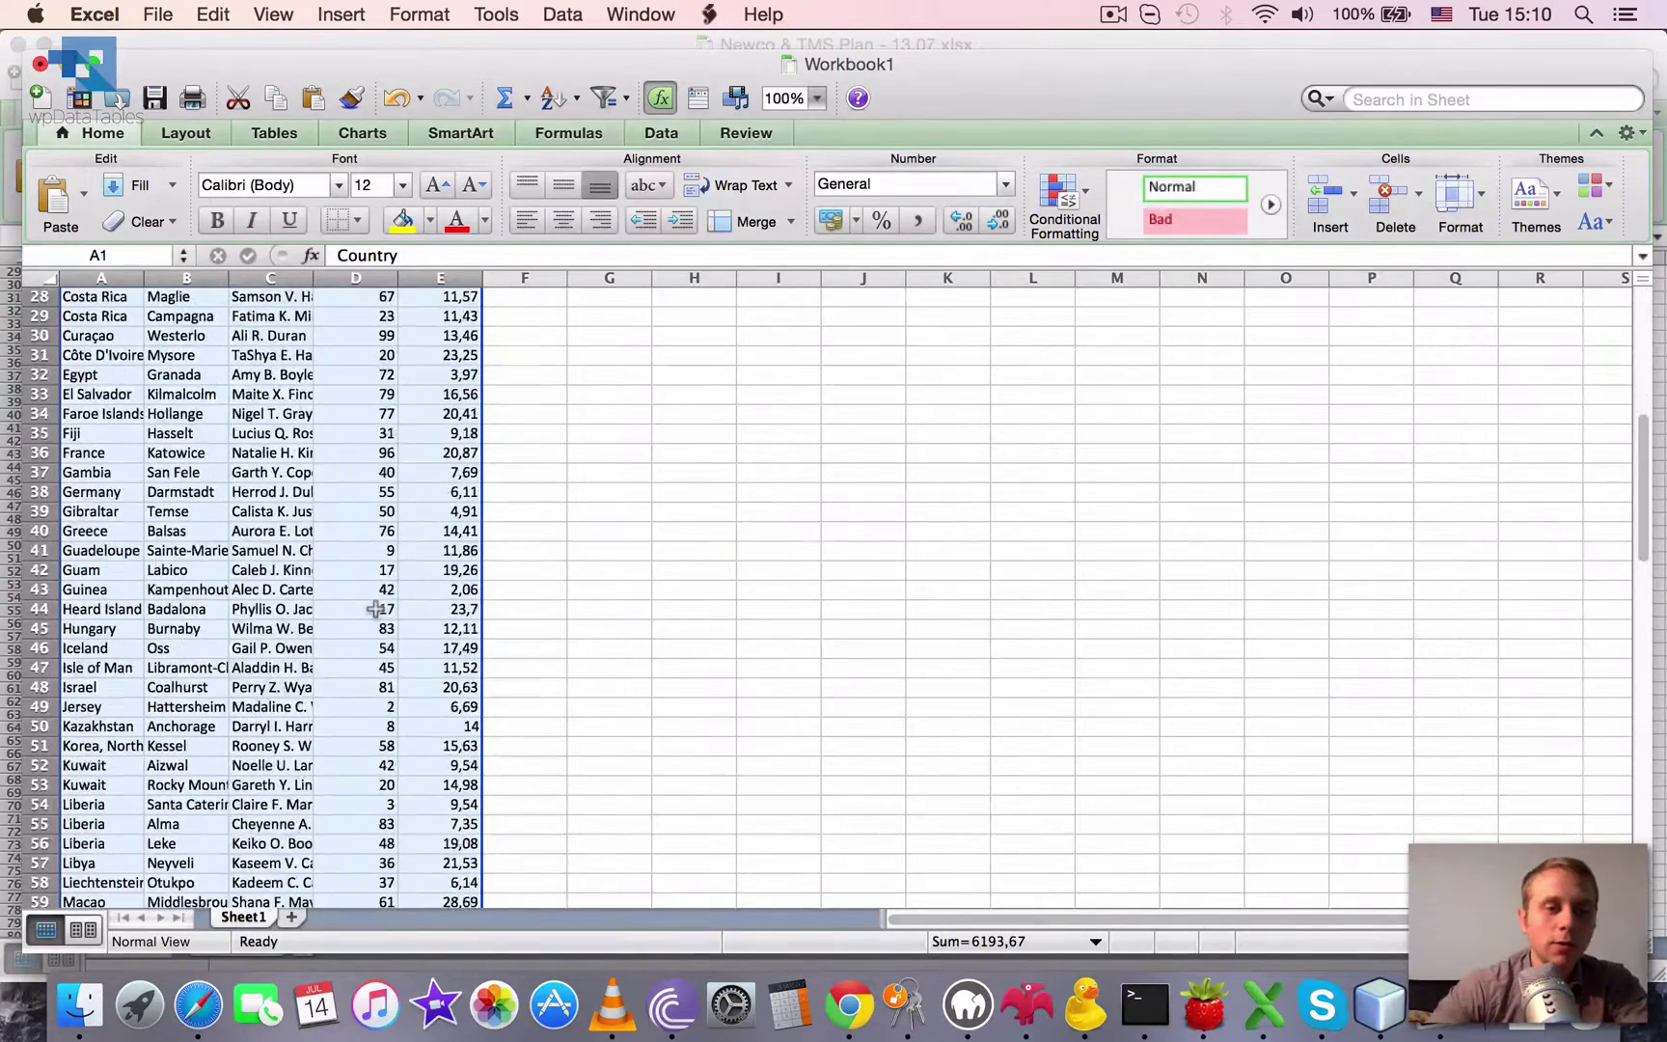
scroll(375, 605, "up", 9)
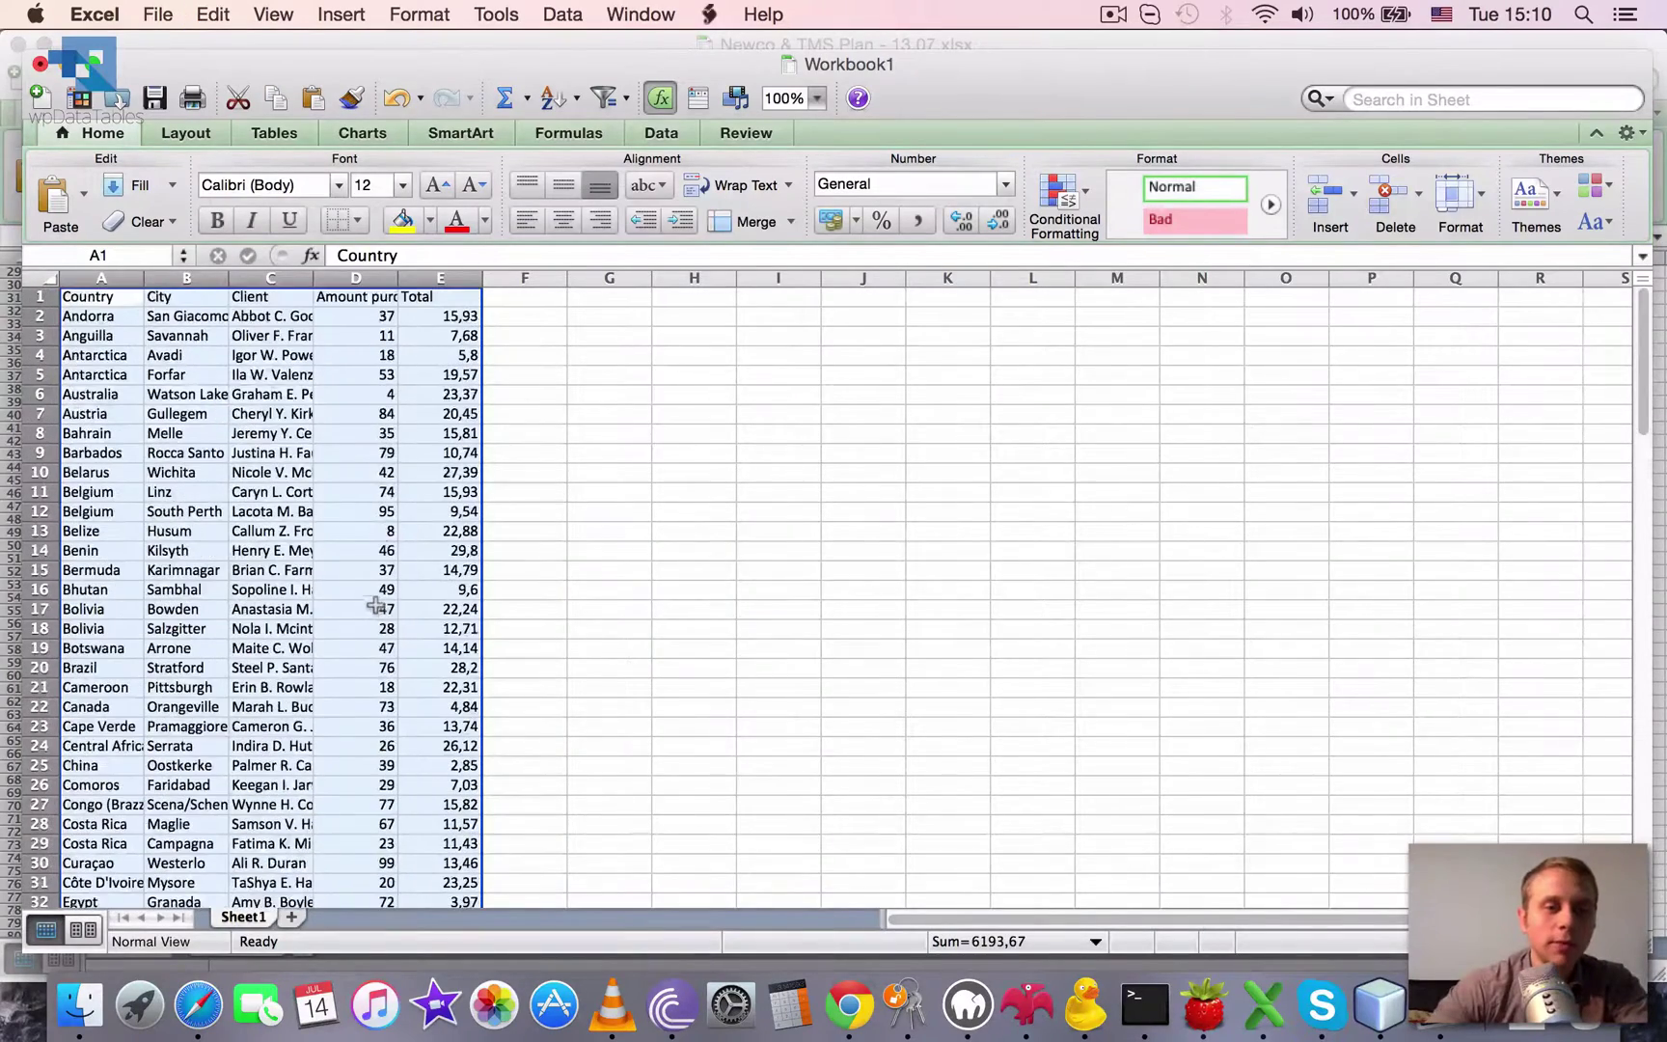
Bring Chrome forward and scroll the table's admin edit page down to Additional settings
left_click(847, 1007)
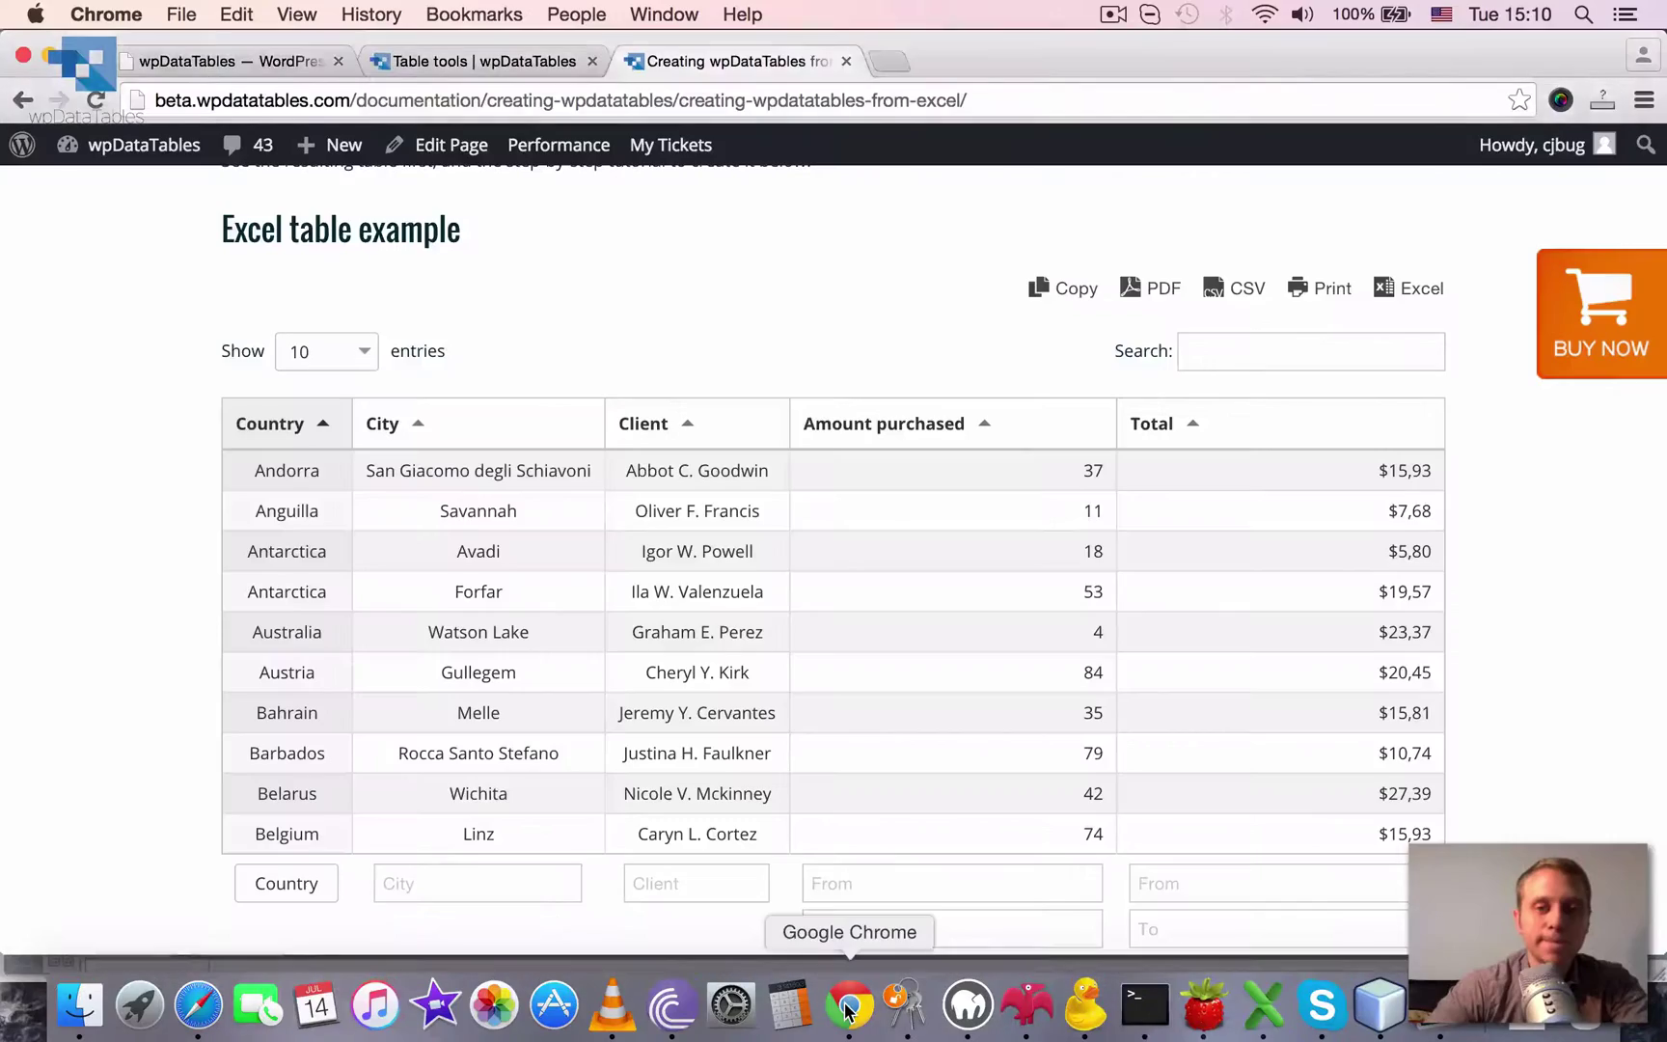
left_click(280, 64)
scroll(787, 555, "down", 11)
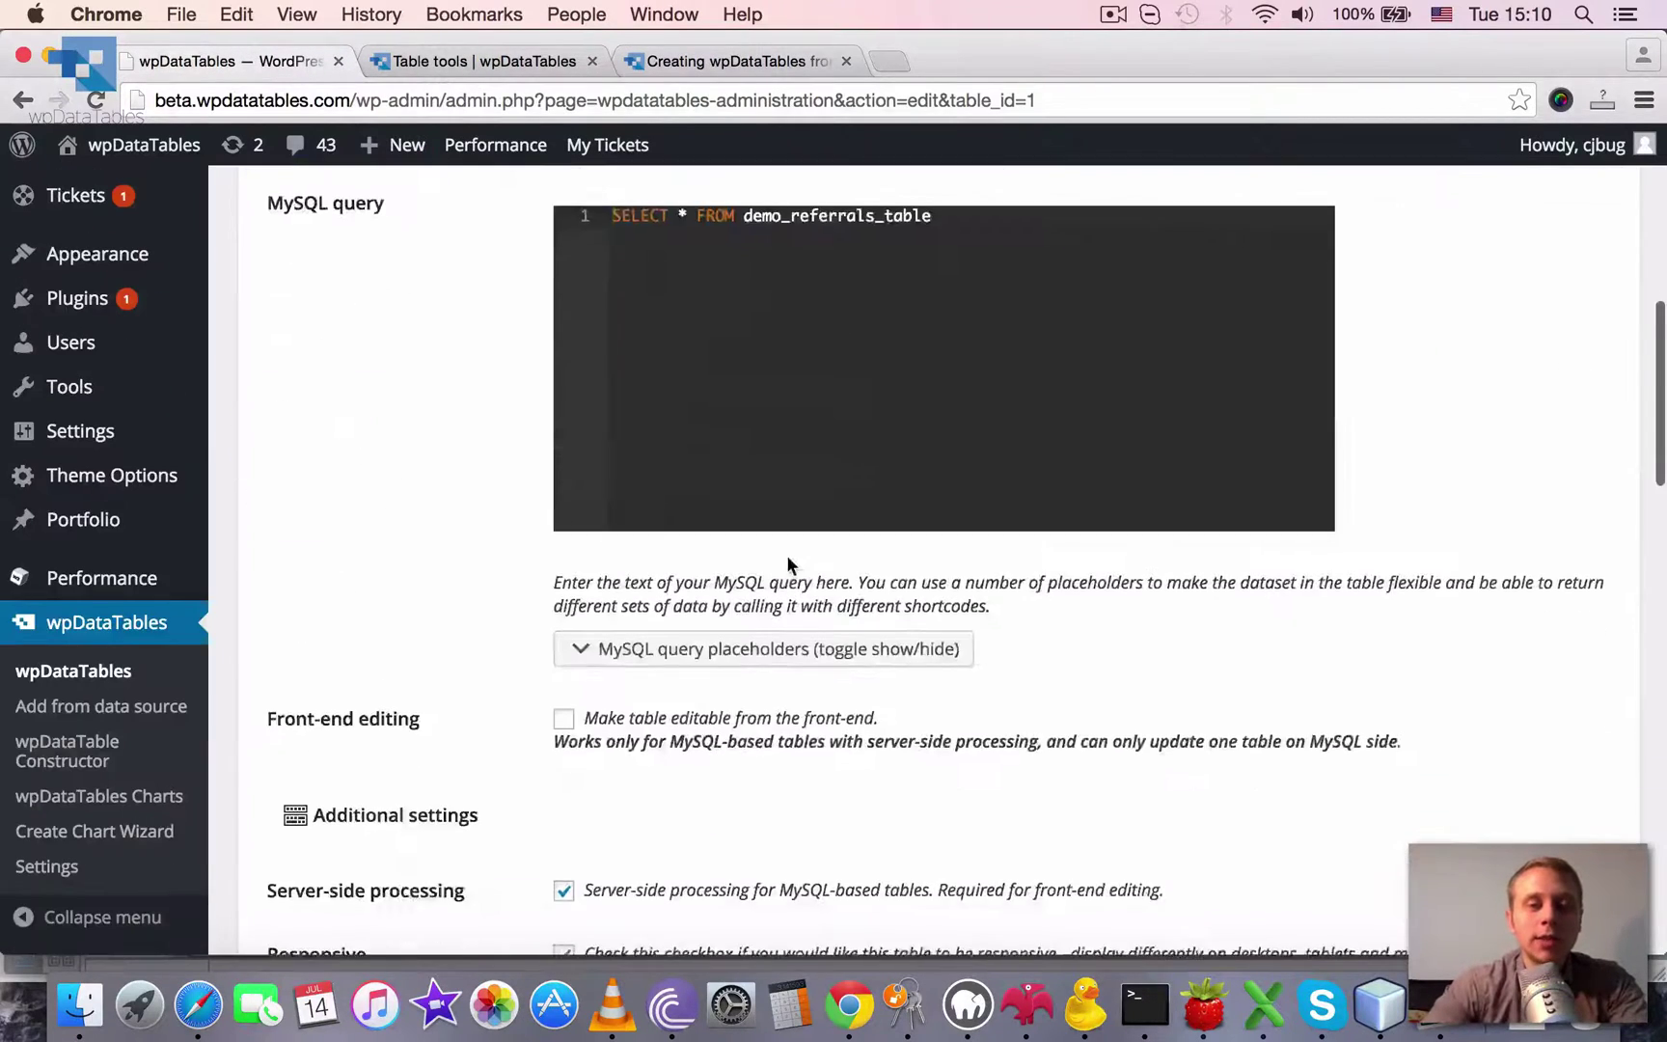
scroll(786, 556, "down", 4)
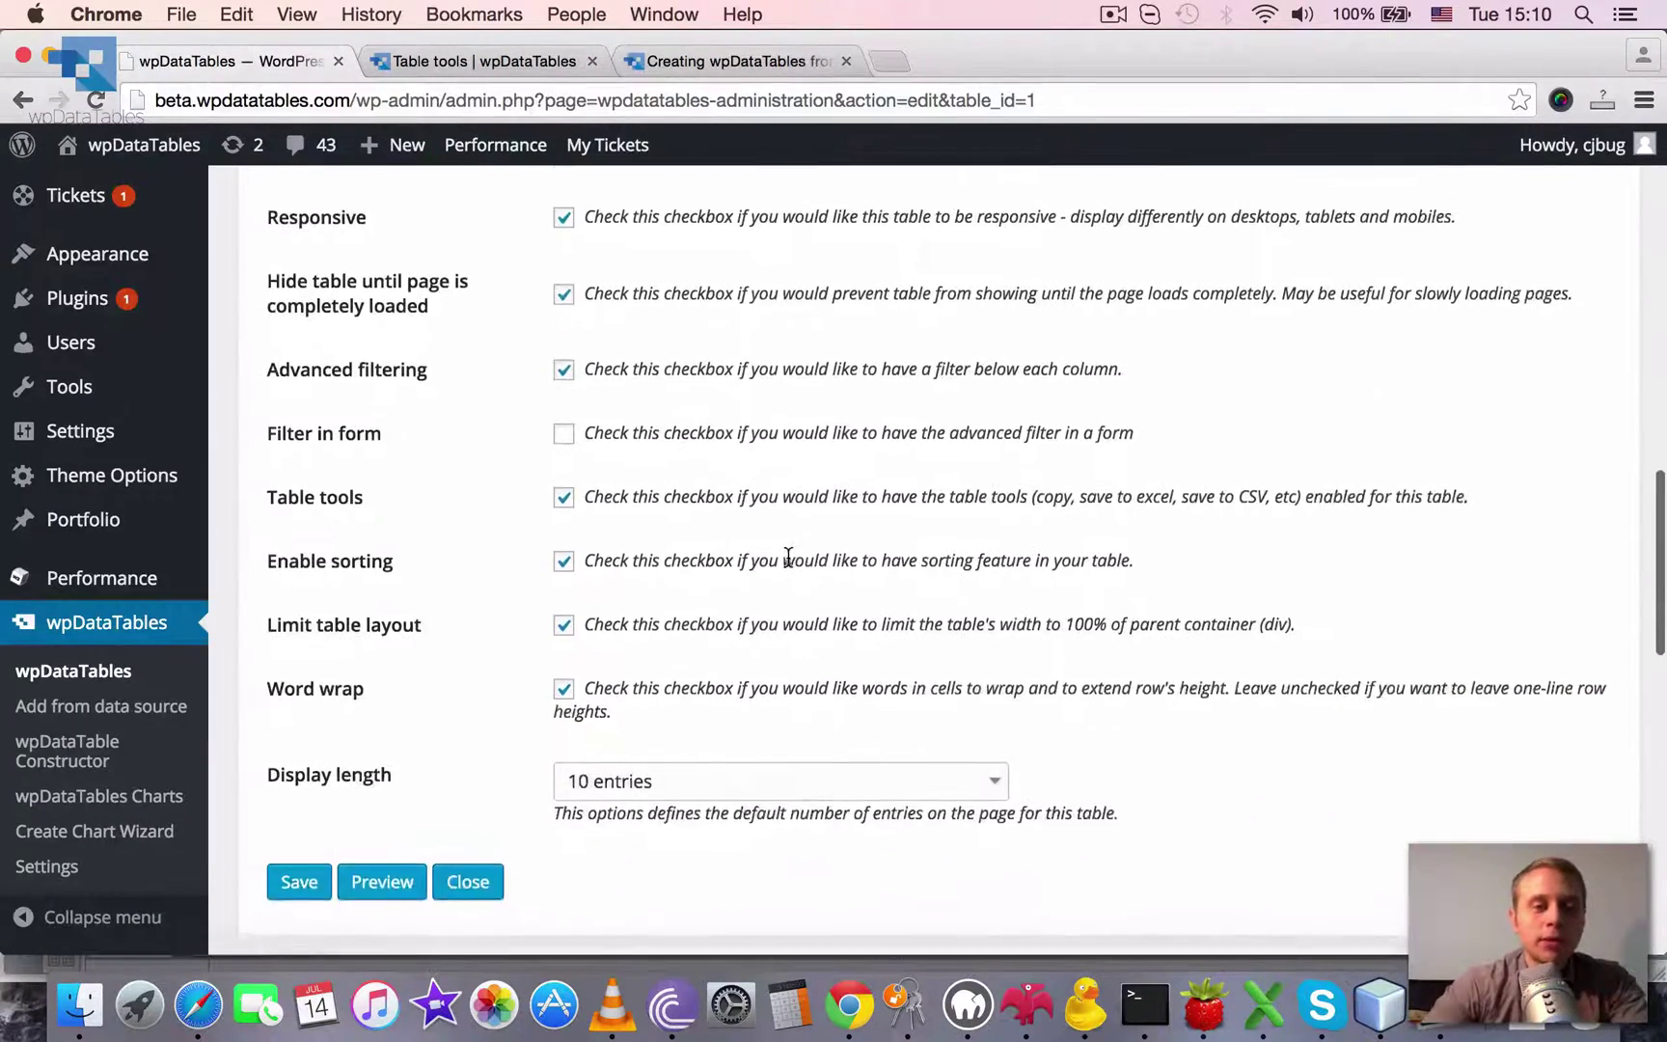
scroll(772, 558, "down", 1)
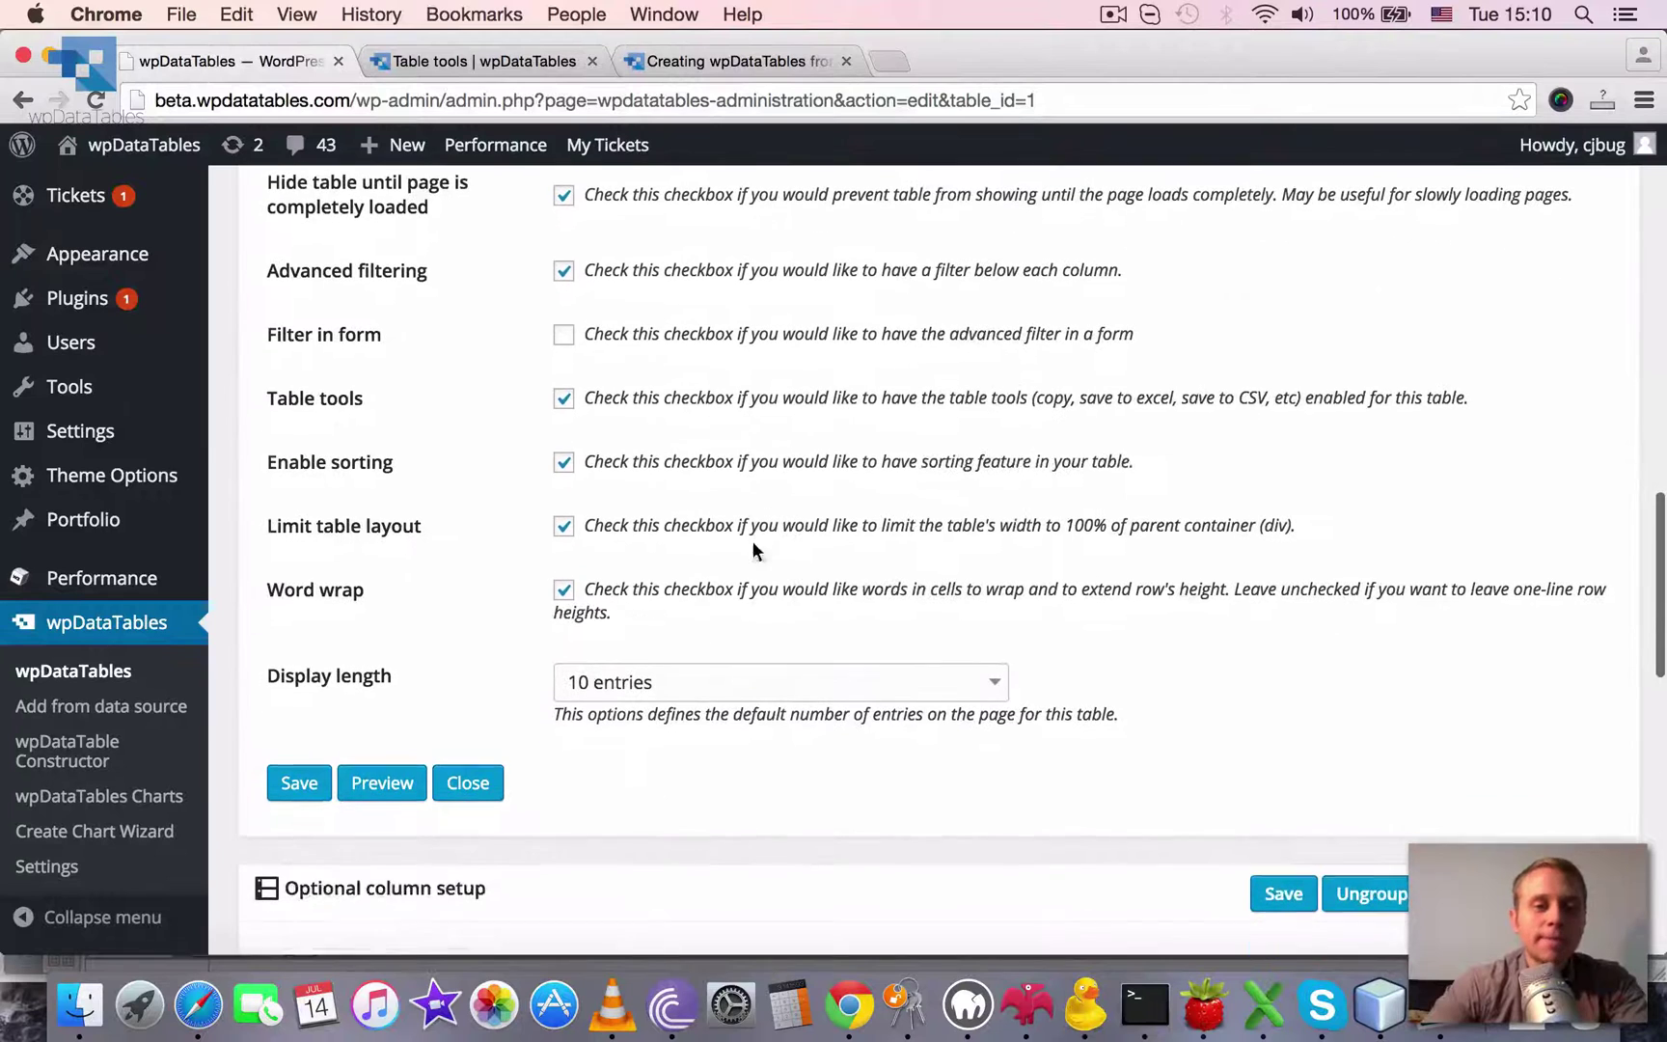
Uncheck Table tools and save, then view the Table tools docs and return to the settings
left_click(565, 398)
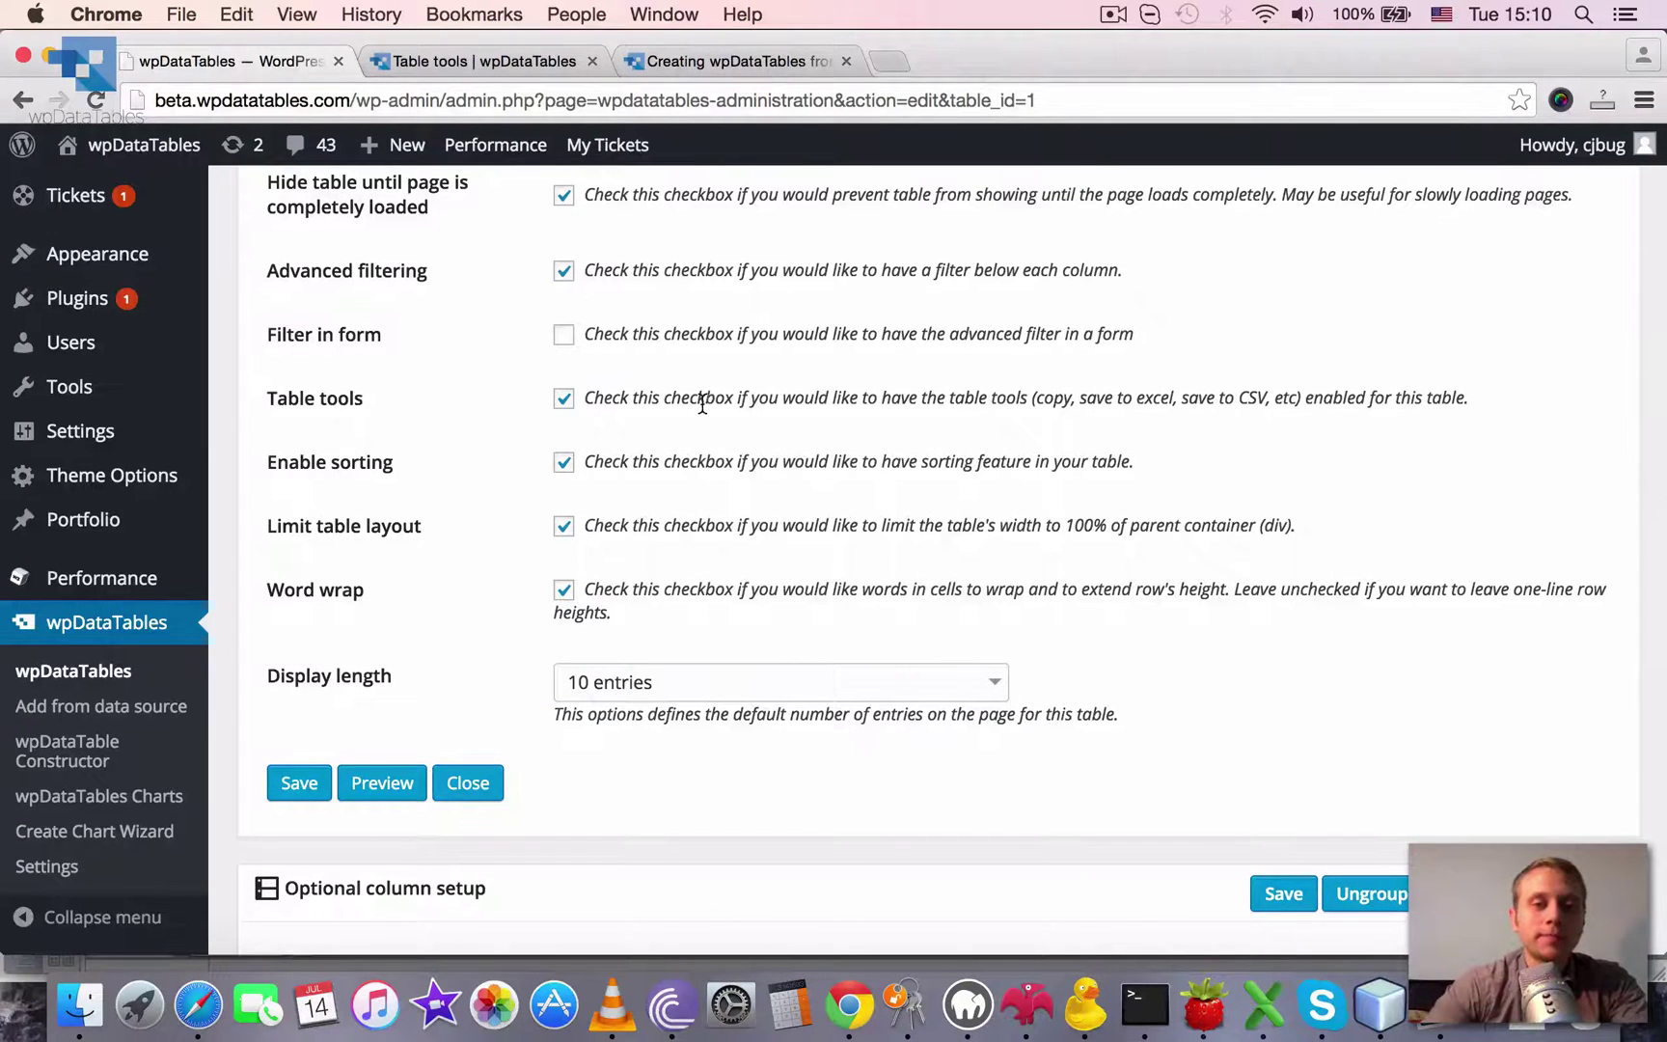
left_click(559, 398)
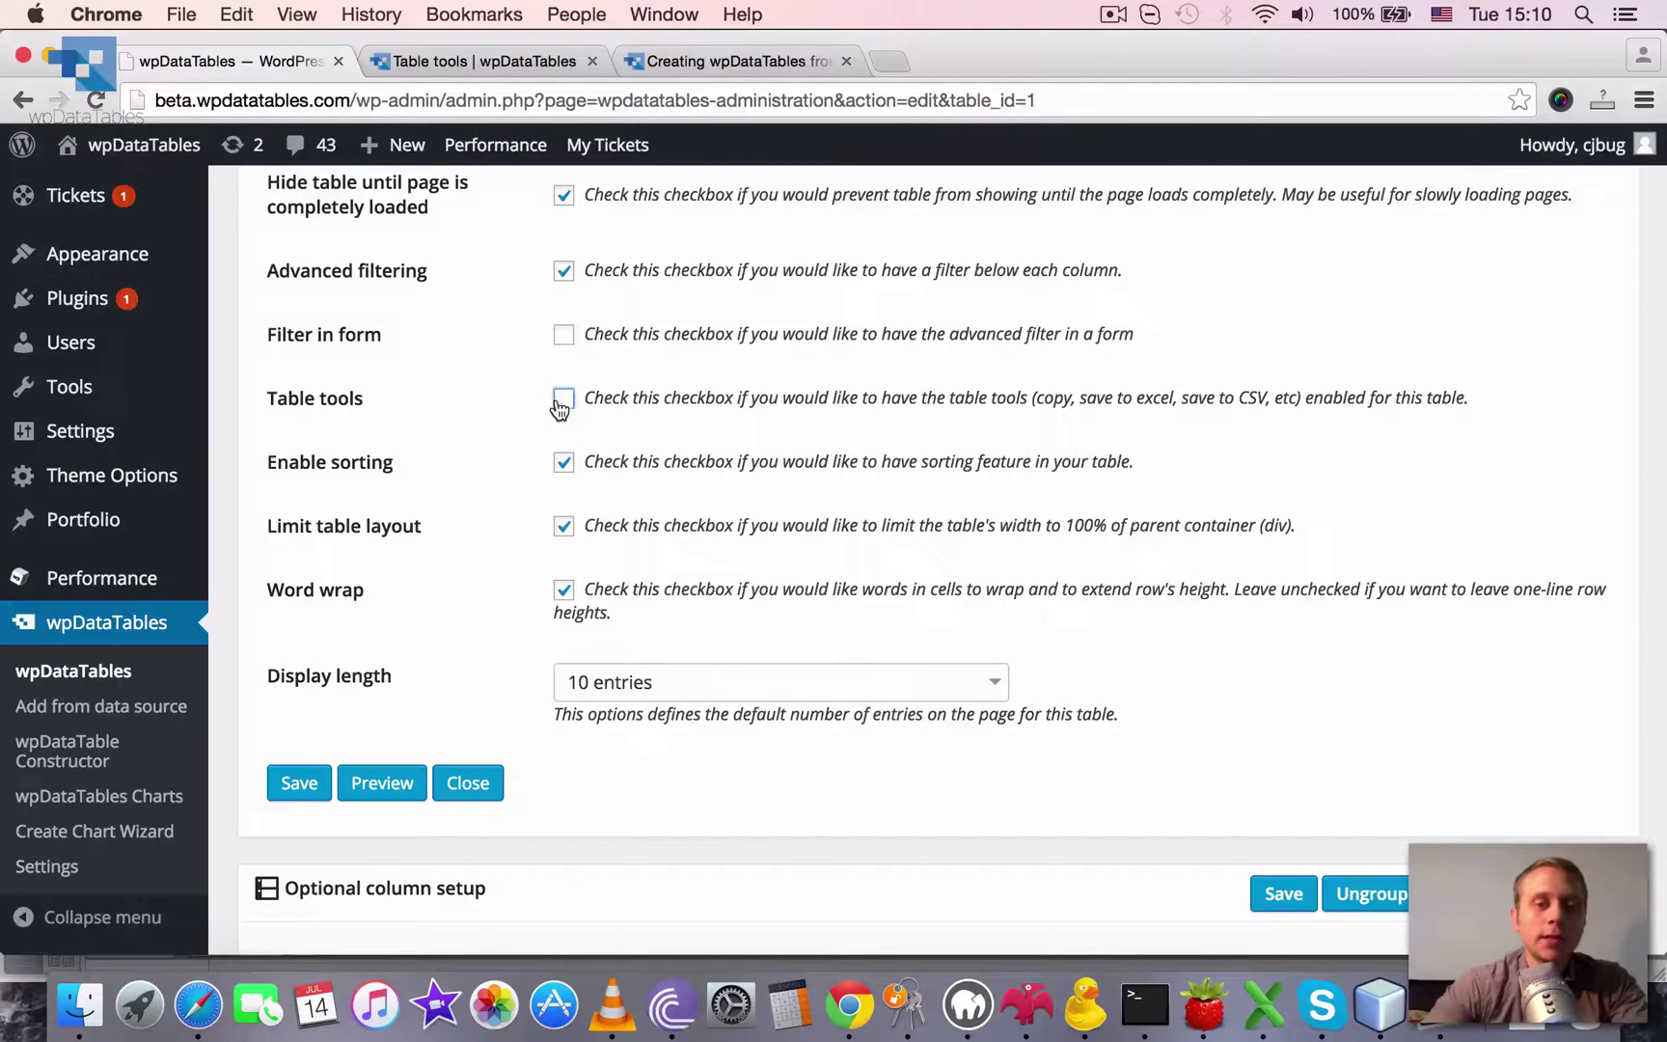
left_click(309, 790)
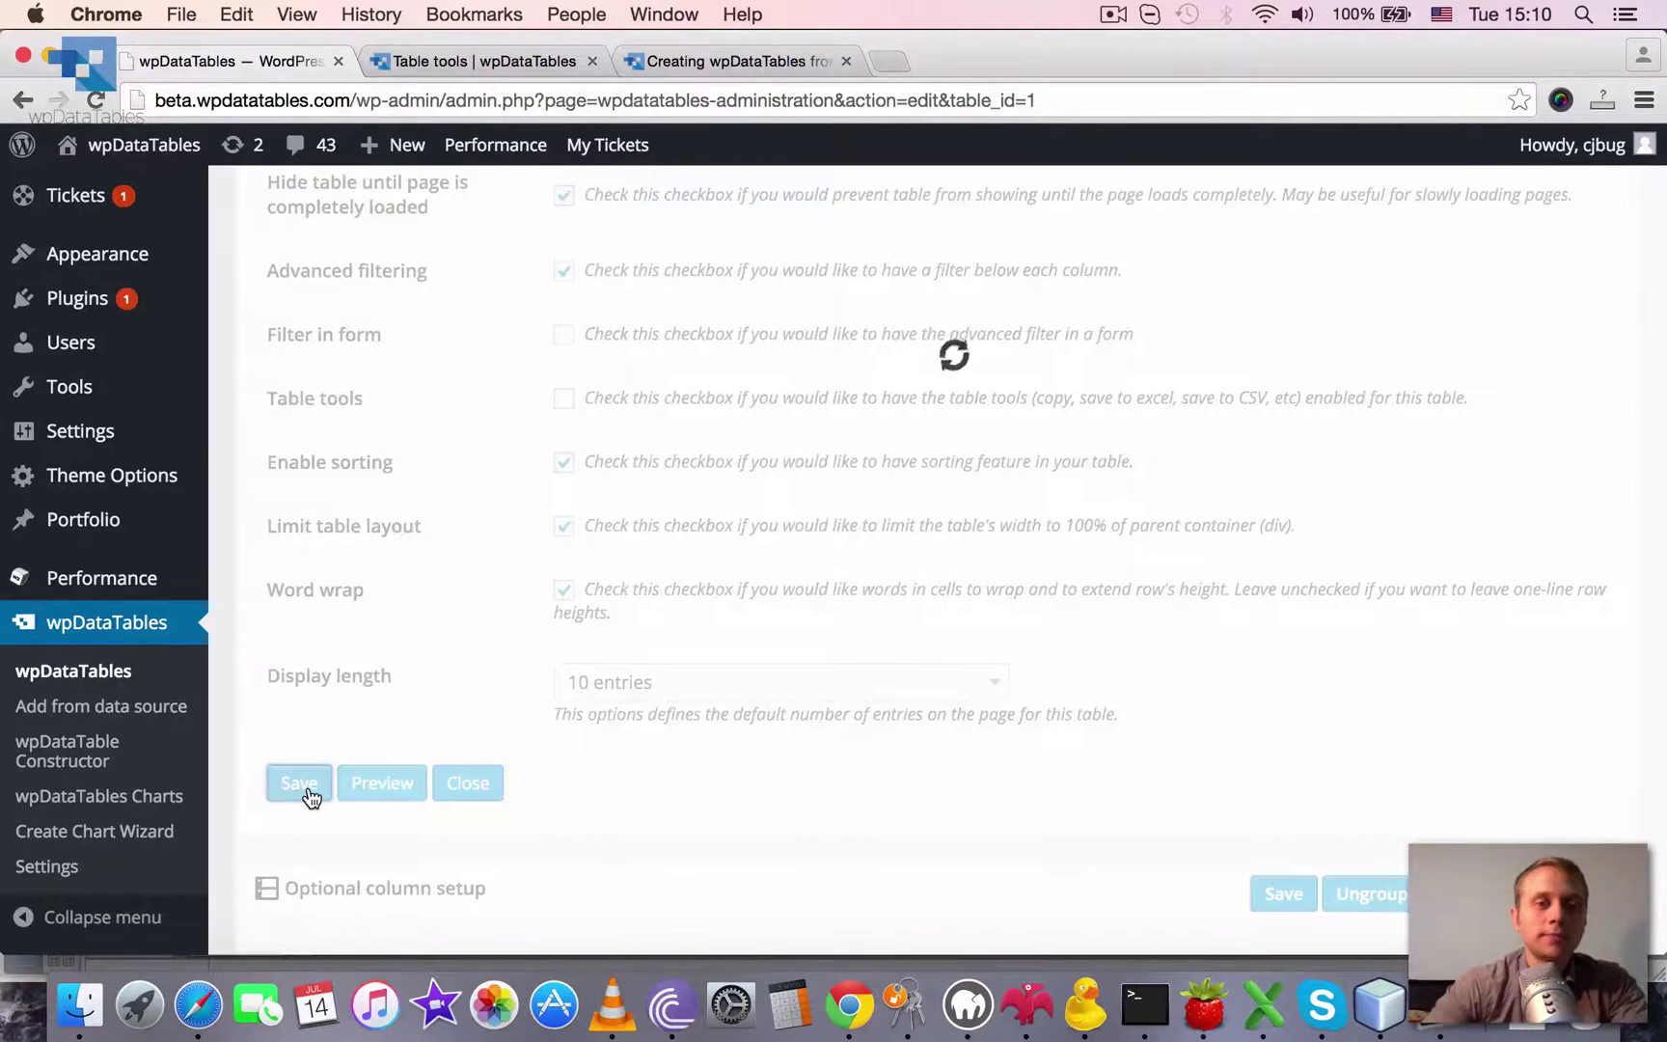
left_click(468, 67)
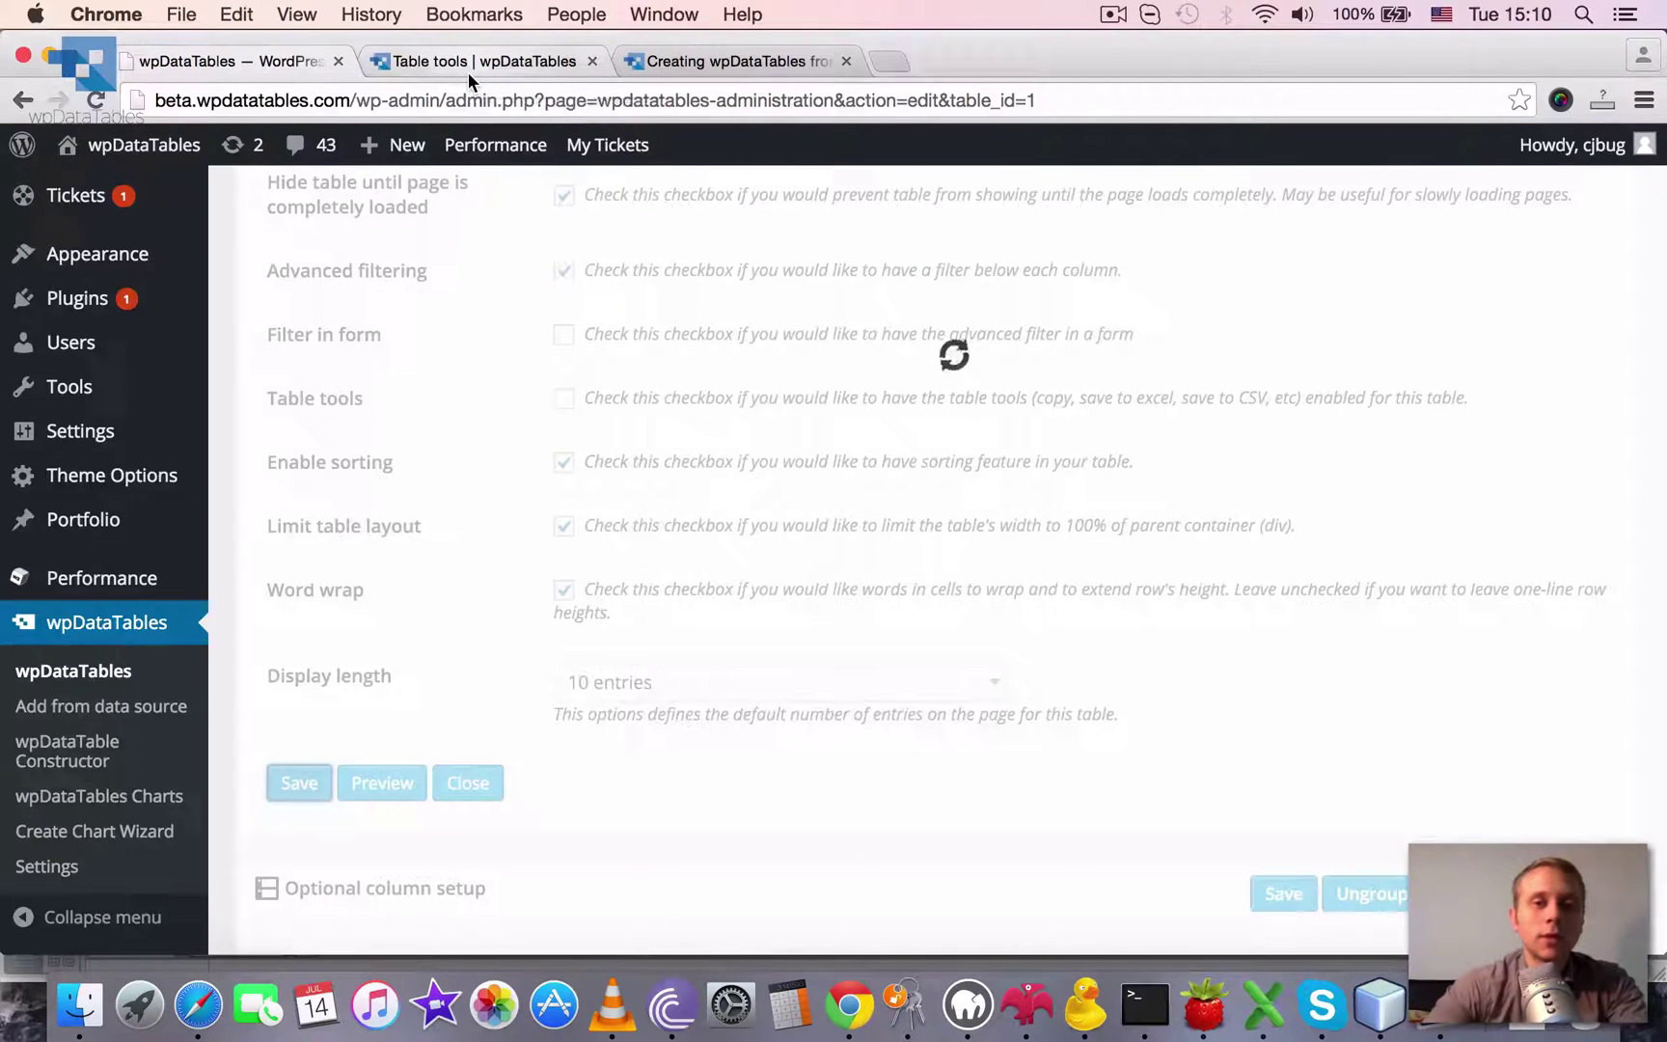
key("super+1")
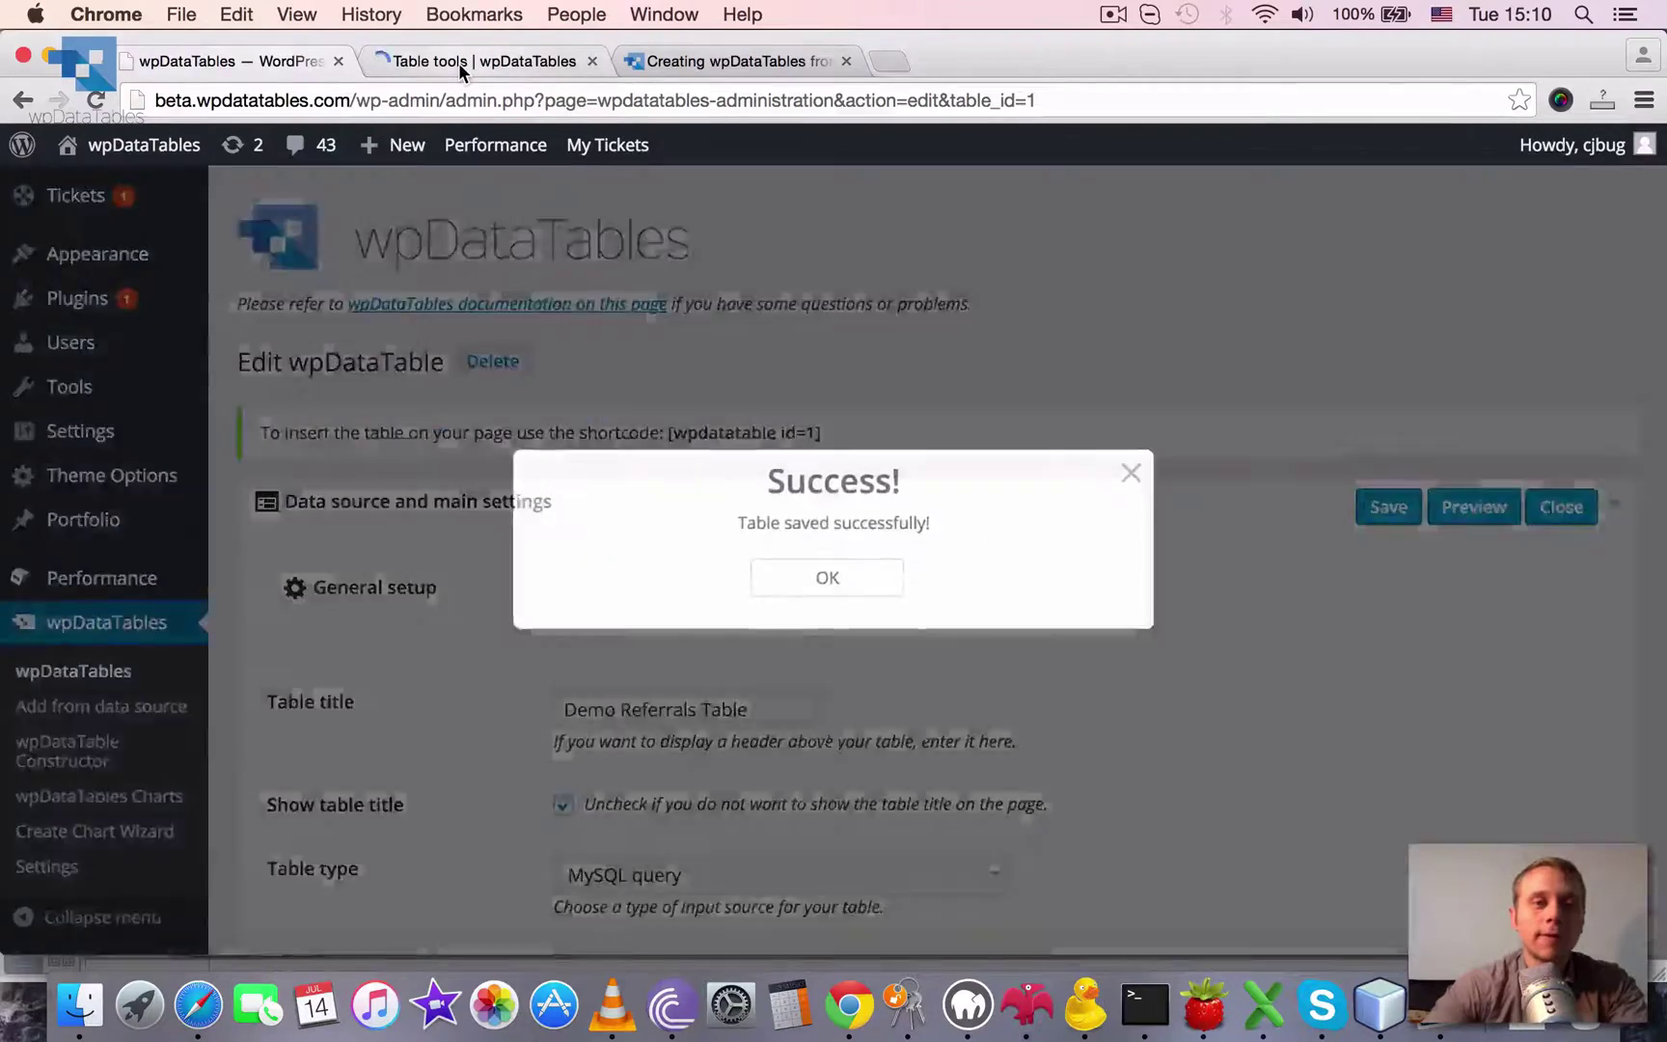
Tick the Table tools checkbox in the Demo Referrals Table settings and save
left_click(459, 62)
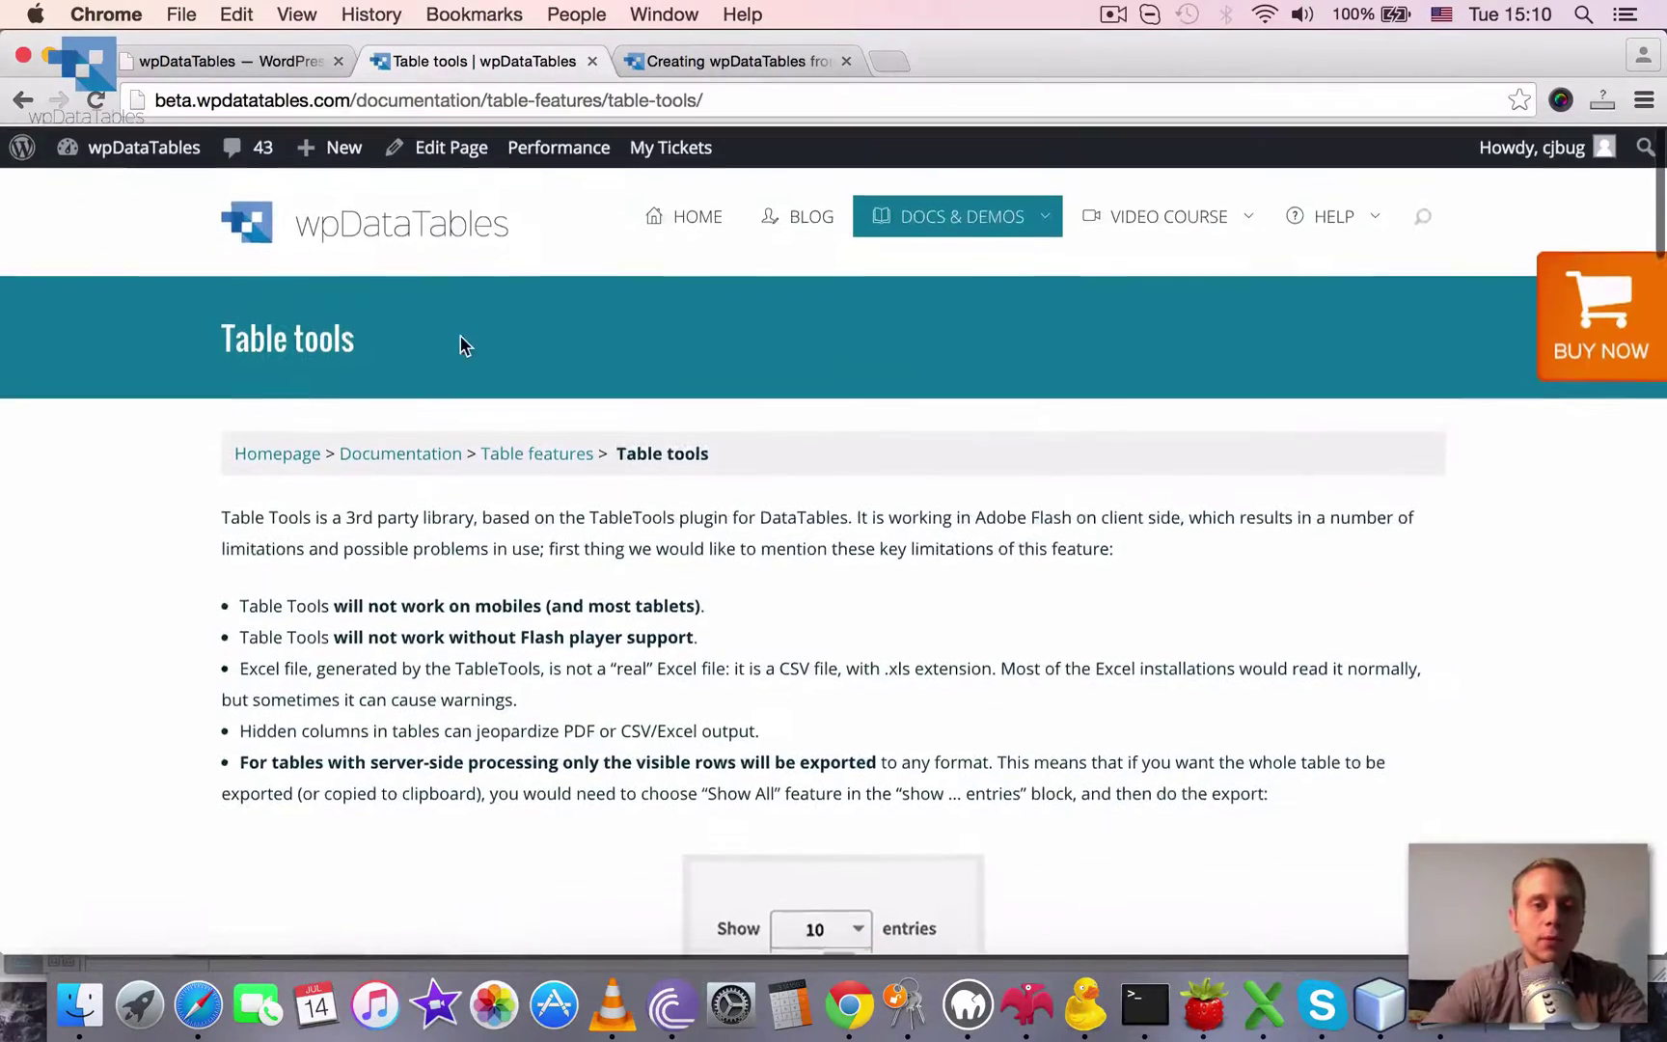
left_click(327, 230)
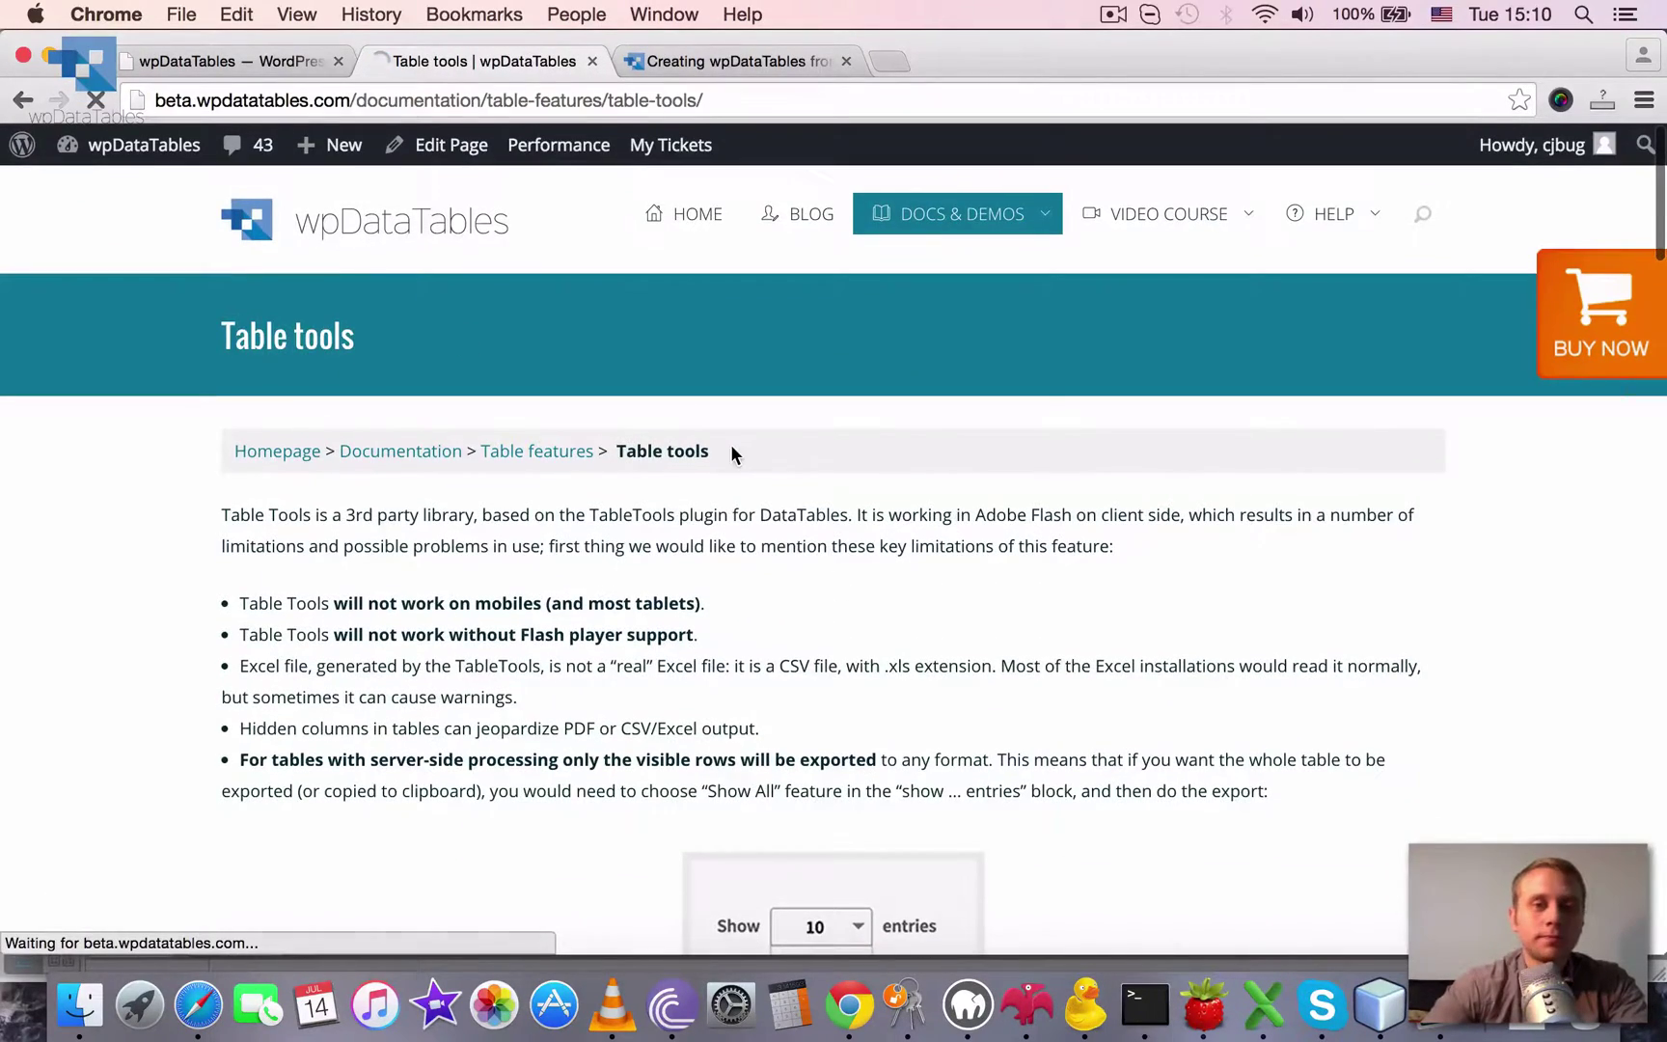
scroll(872, 560, "down", 5)
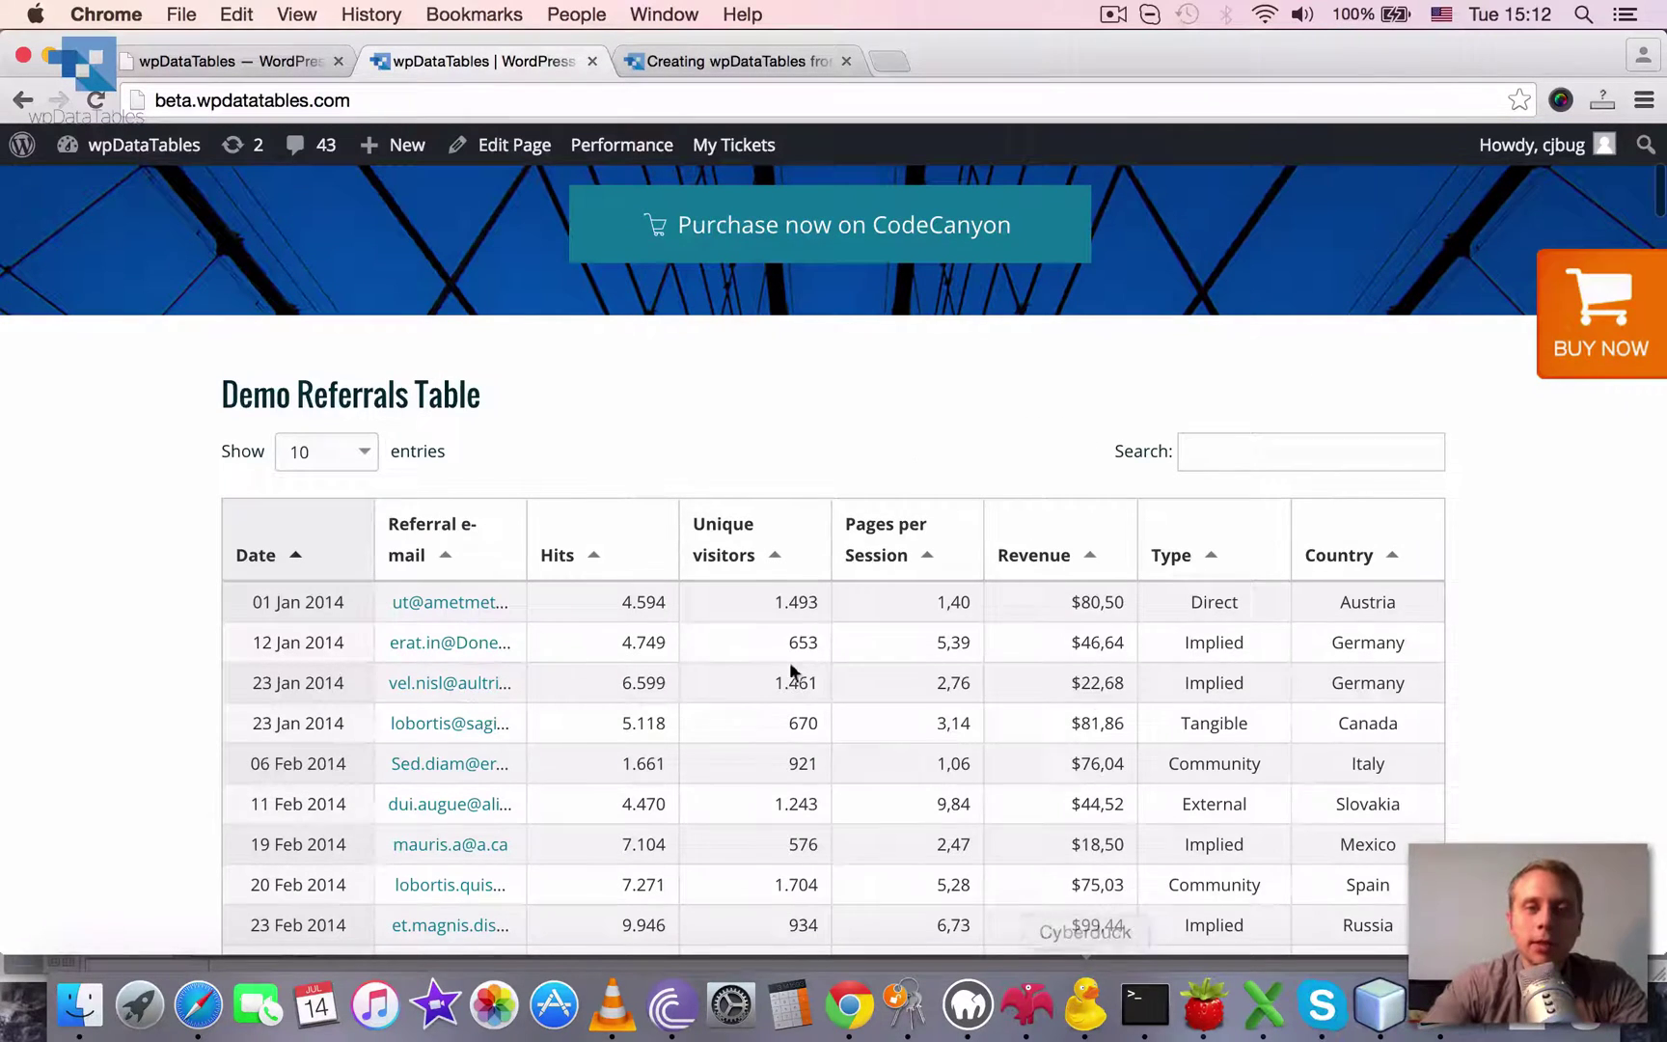
left_click(214, 62)
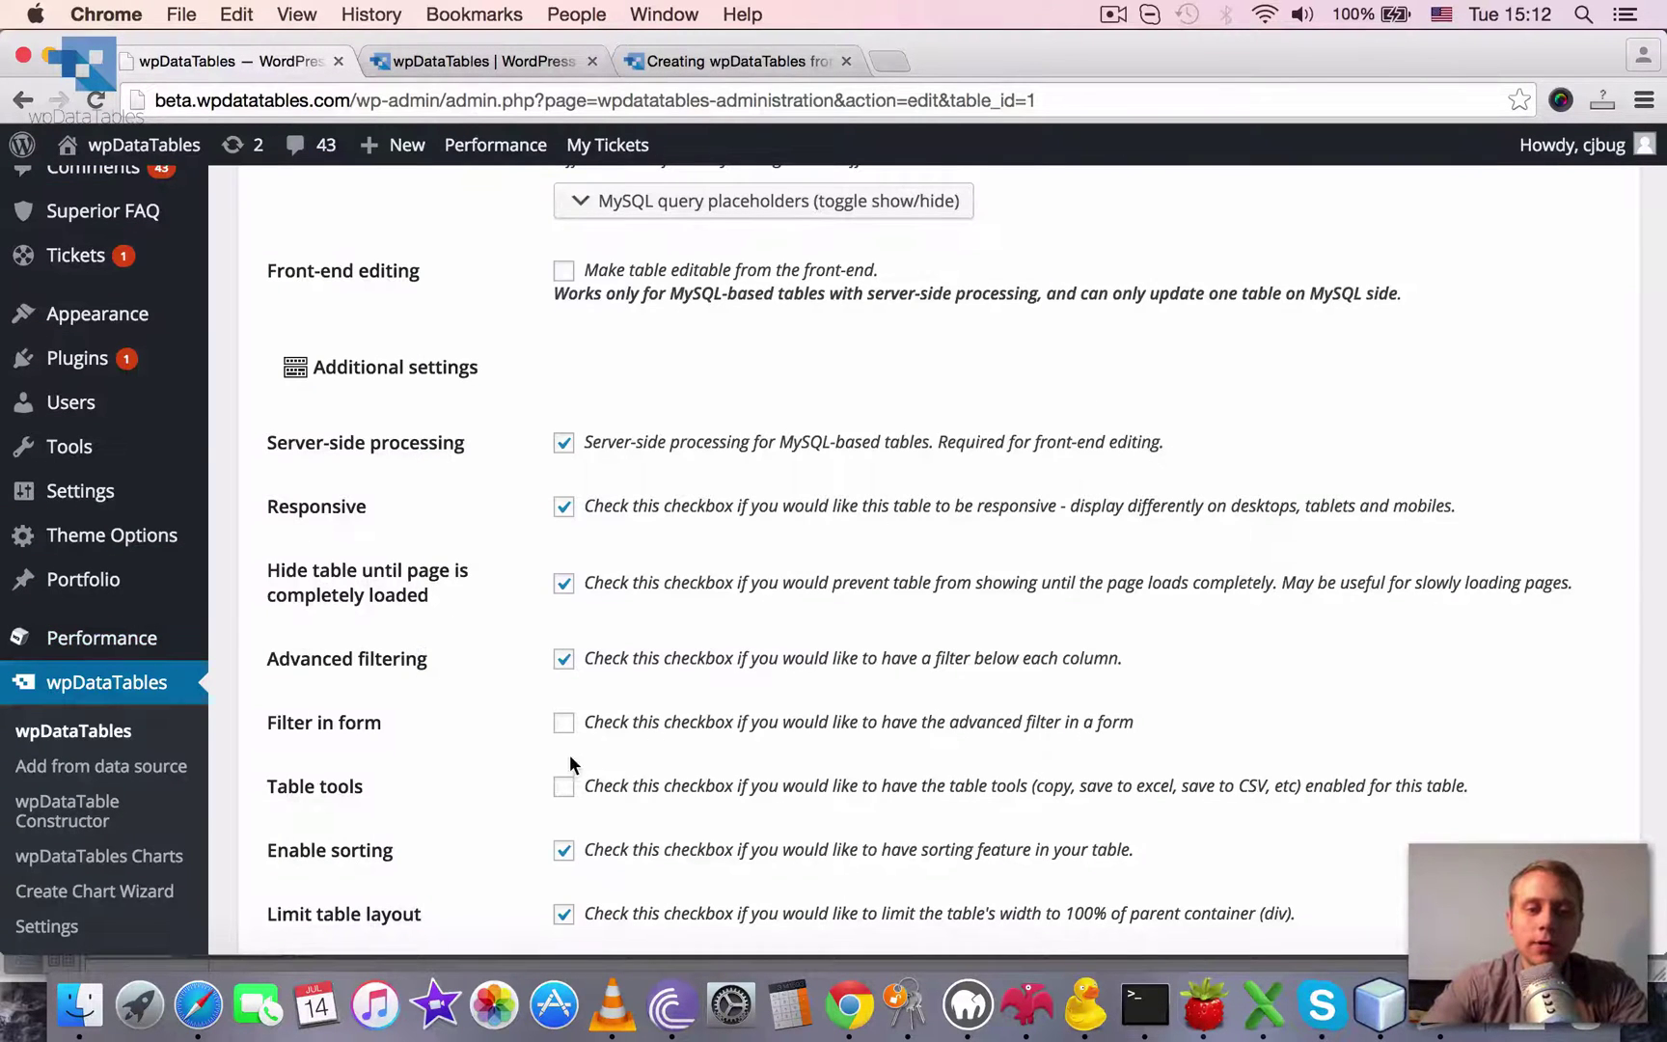
left_click(564, 787)
scroll(1291, 740, "up", 10)
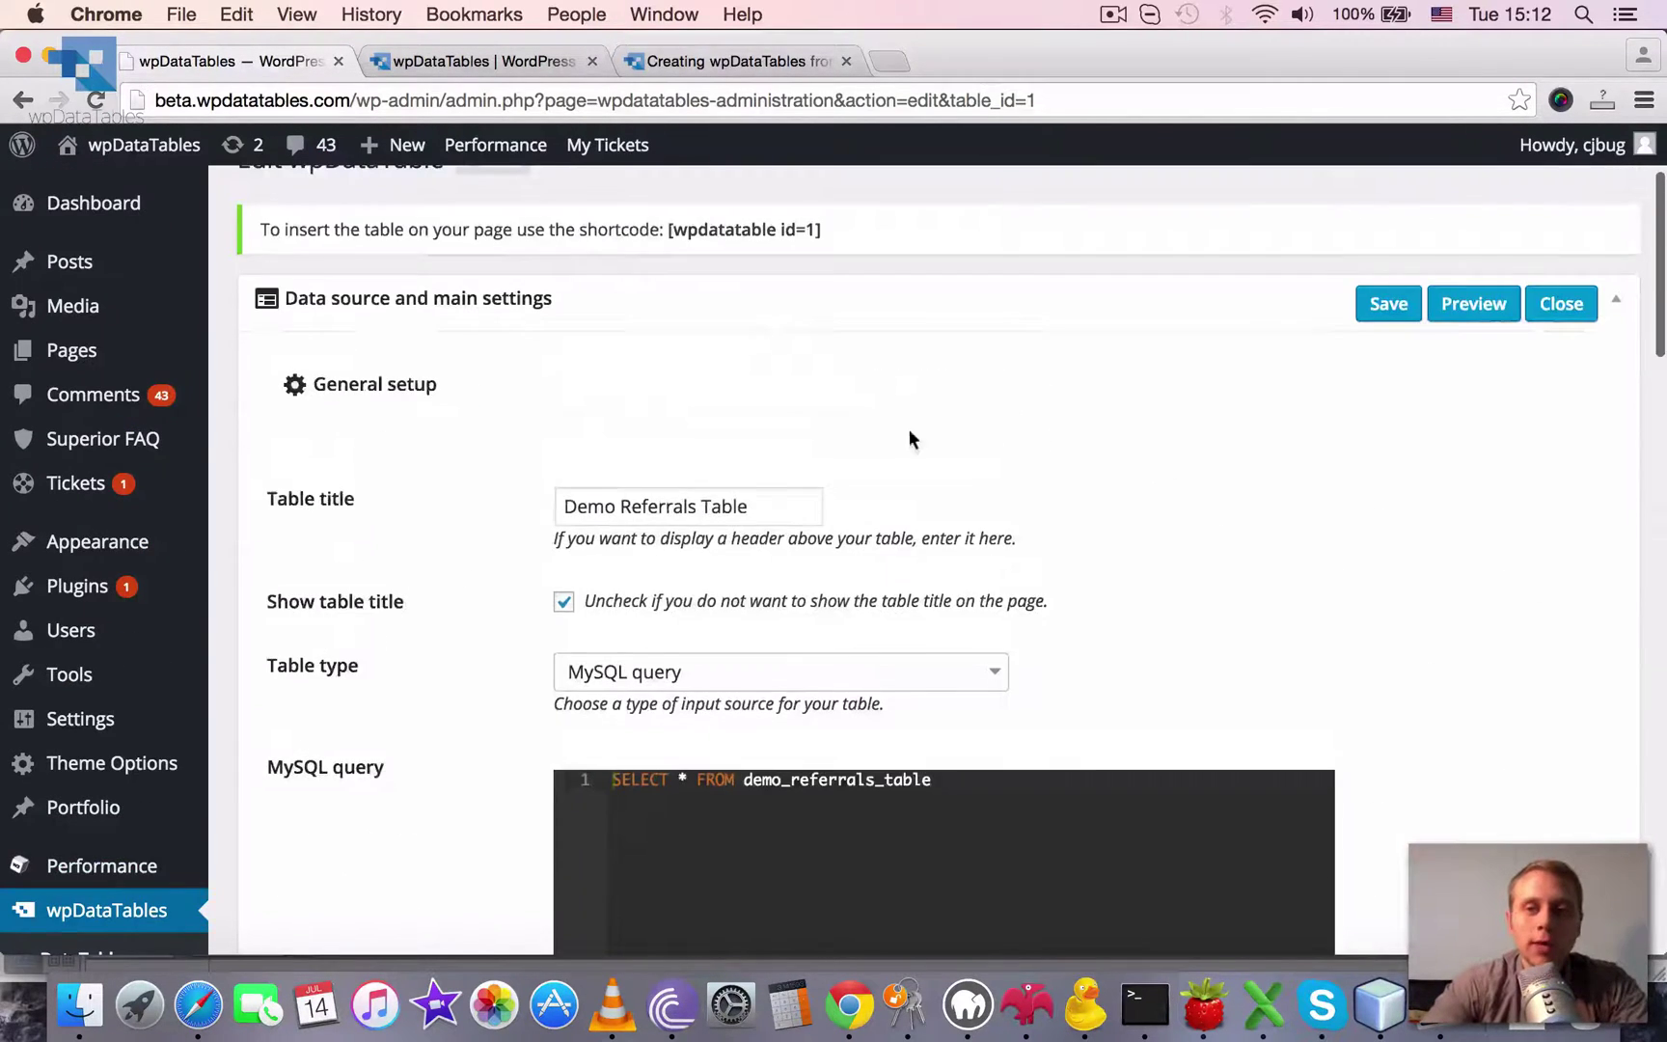
left_click(1370, 318)
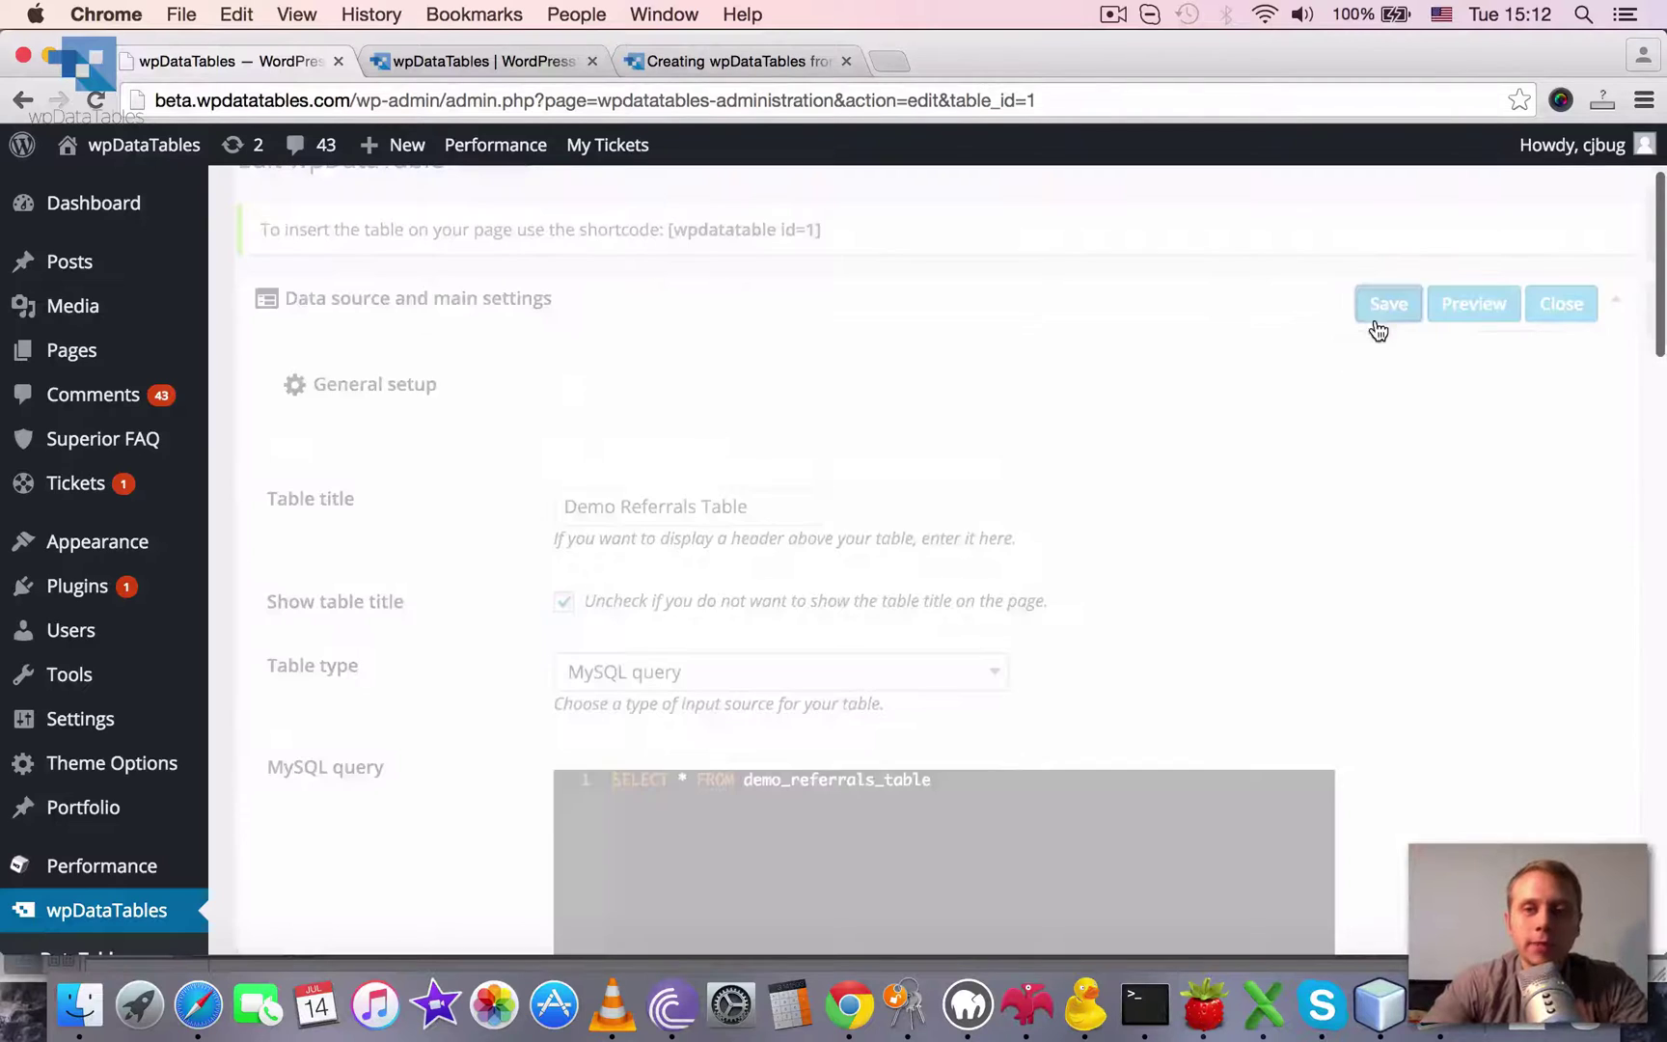
Reload the homepage to confirm the Copy, PDF, CSV, Print and Excel export buttons are shown
left_click(447, 57)
key("super+r")
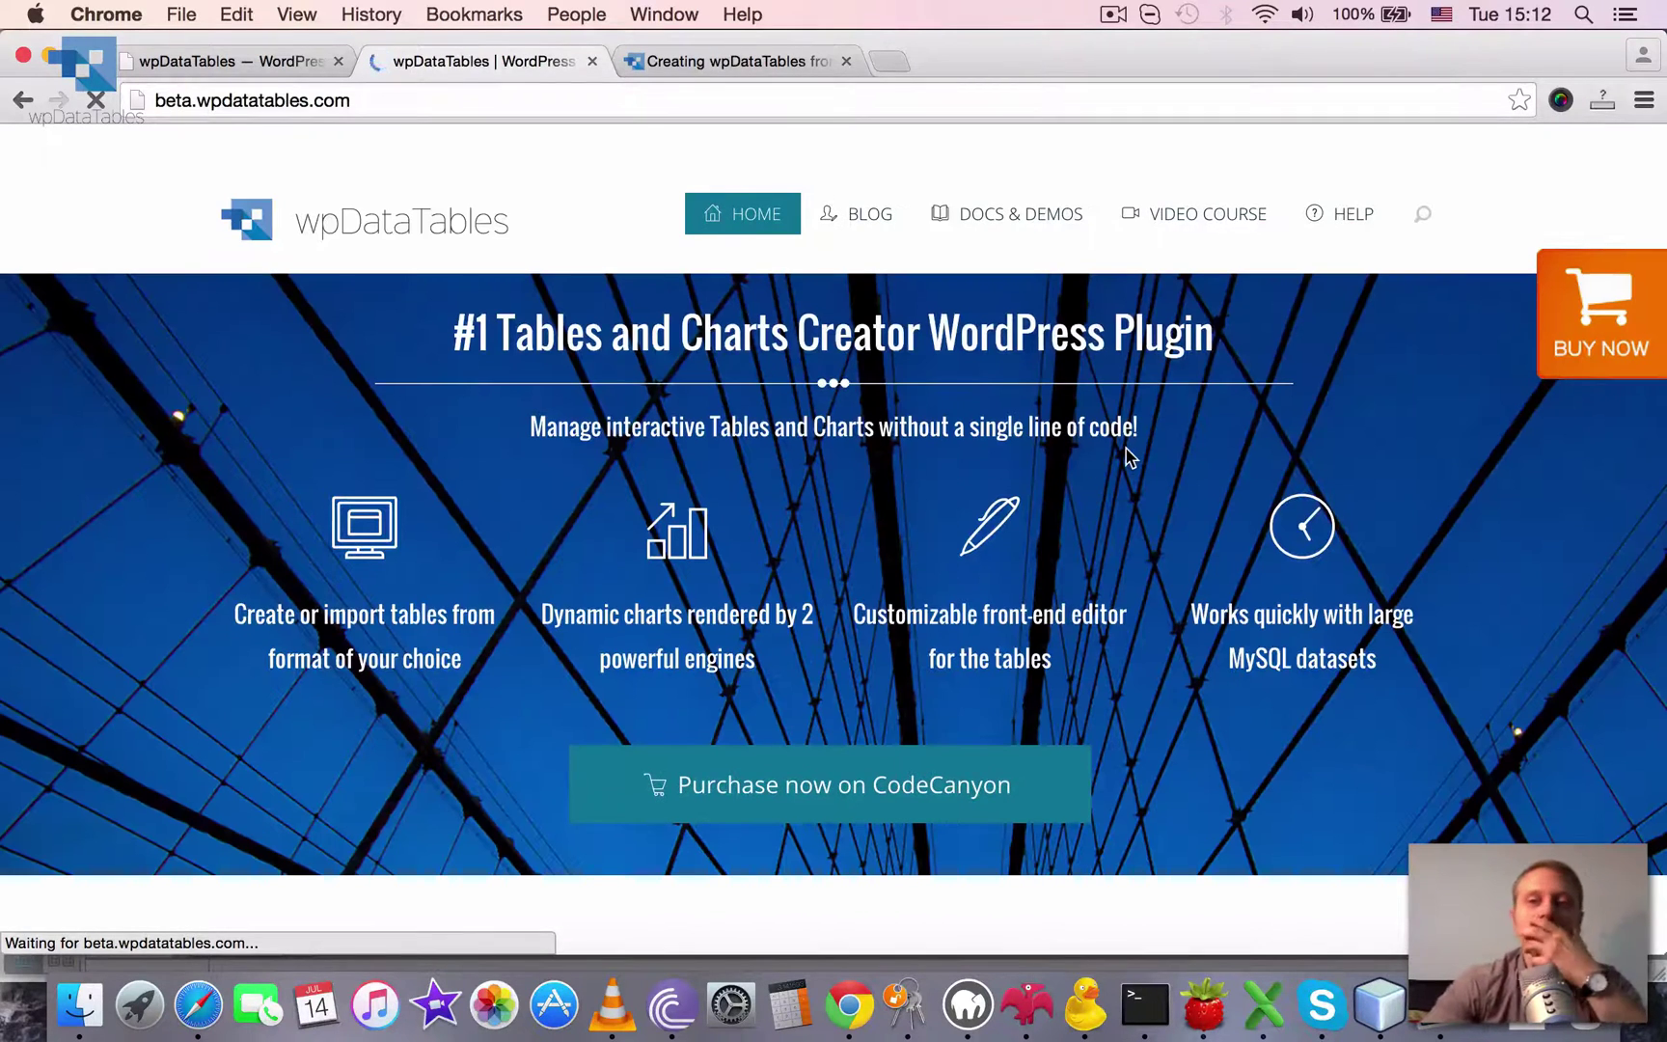
scroll(1130, 458, "down", 7)
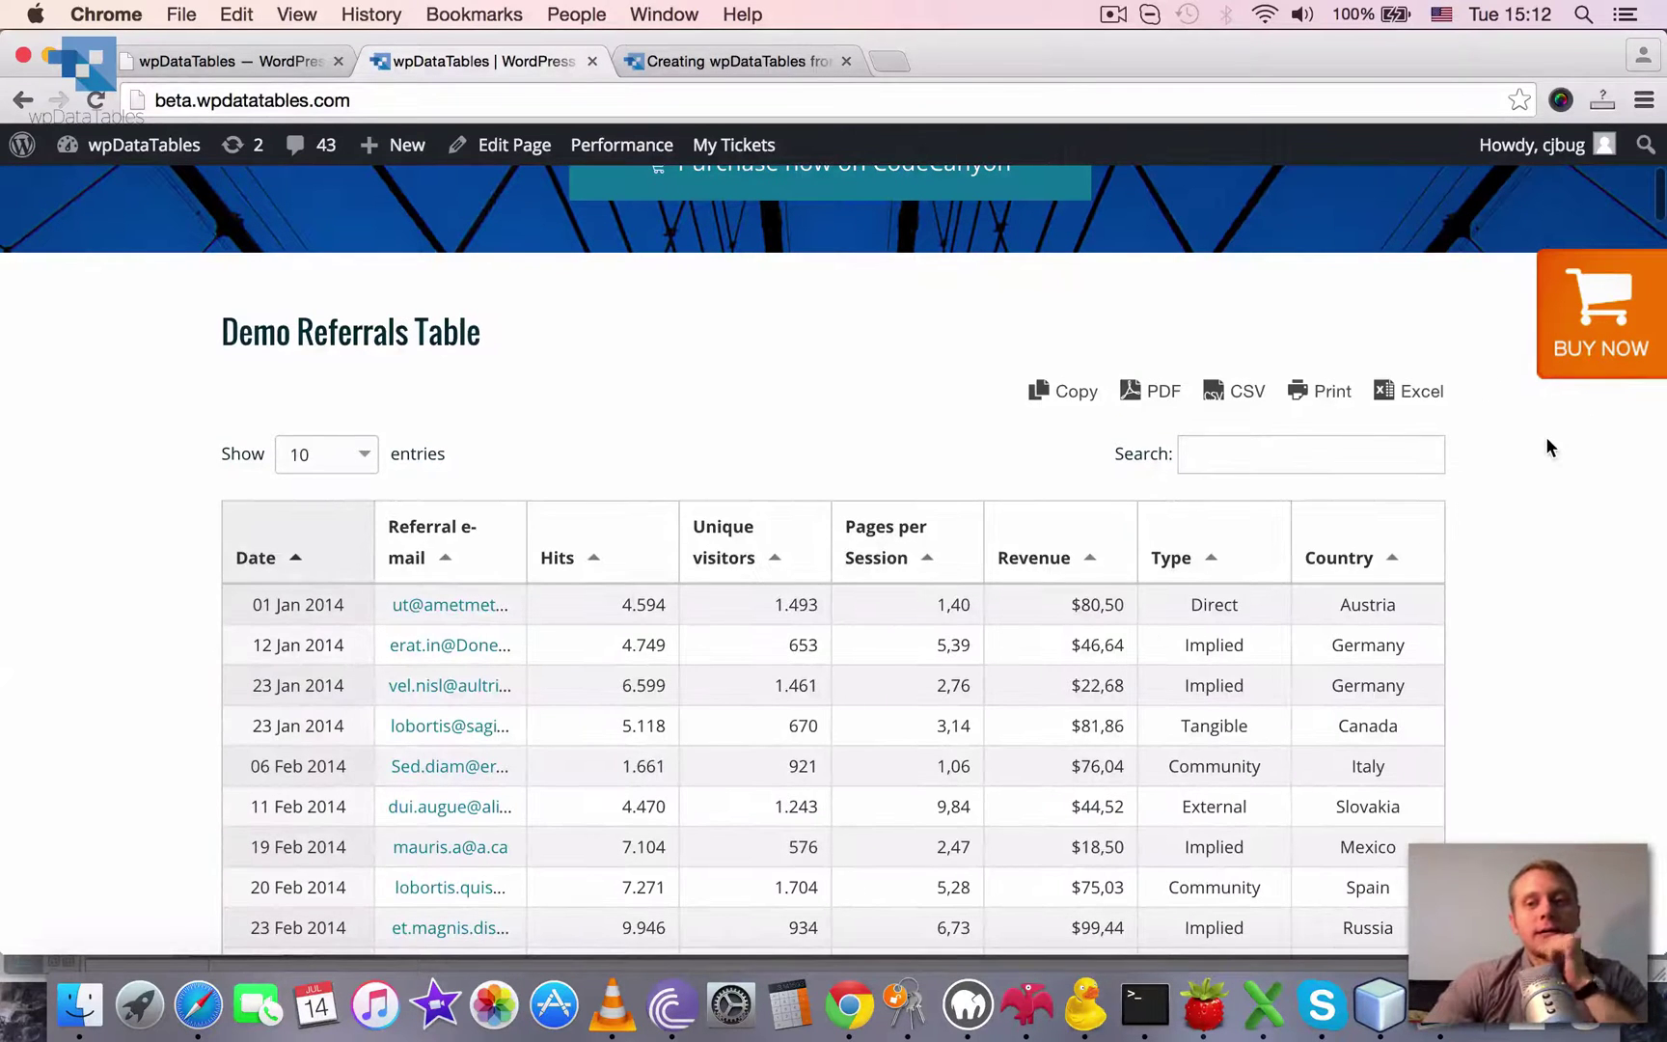
scroll(1546, 439, "down", 1)
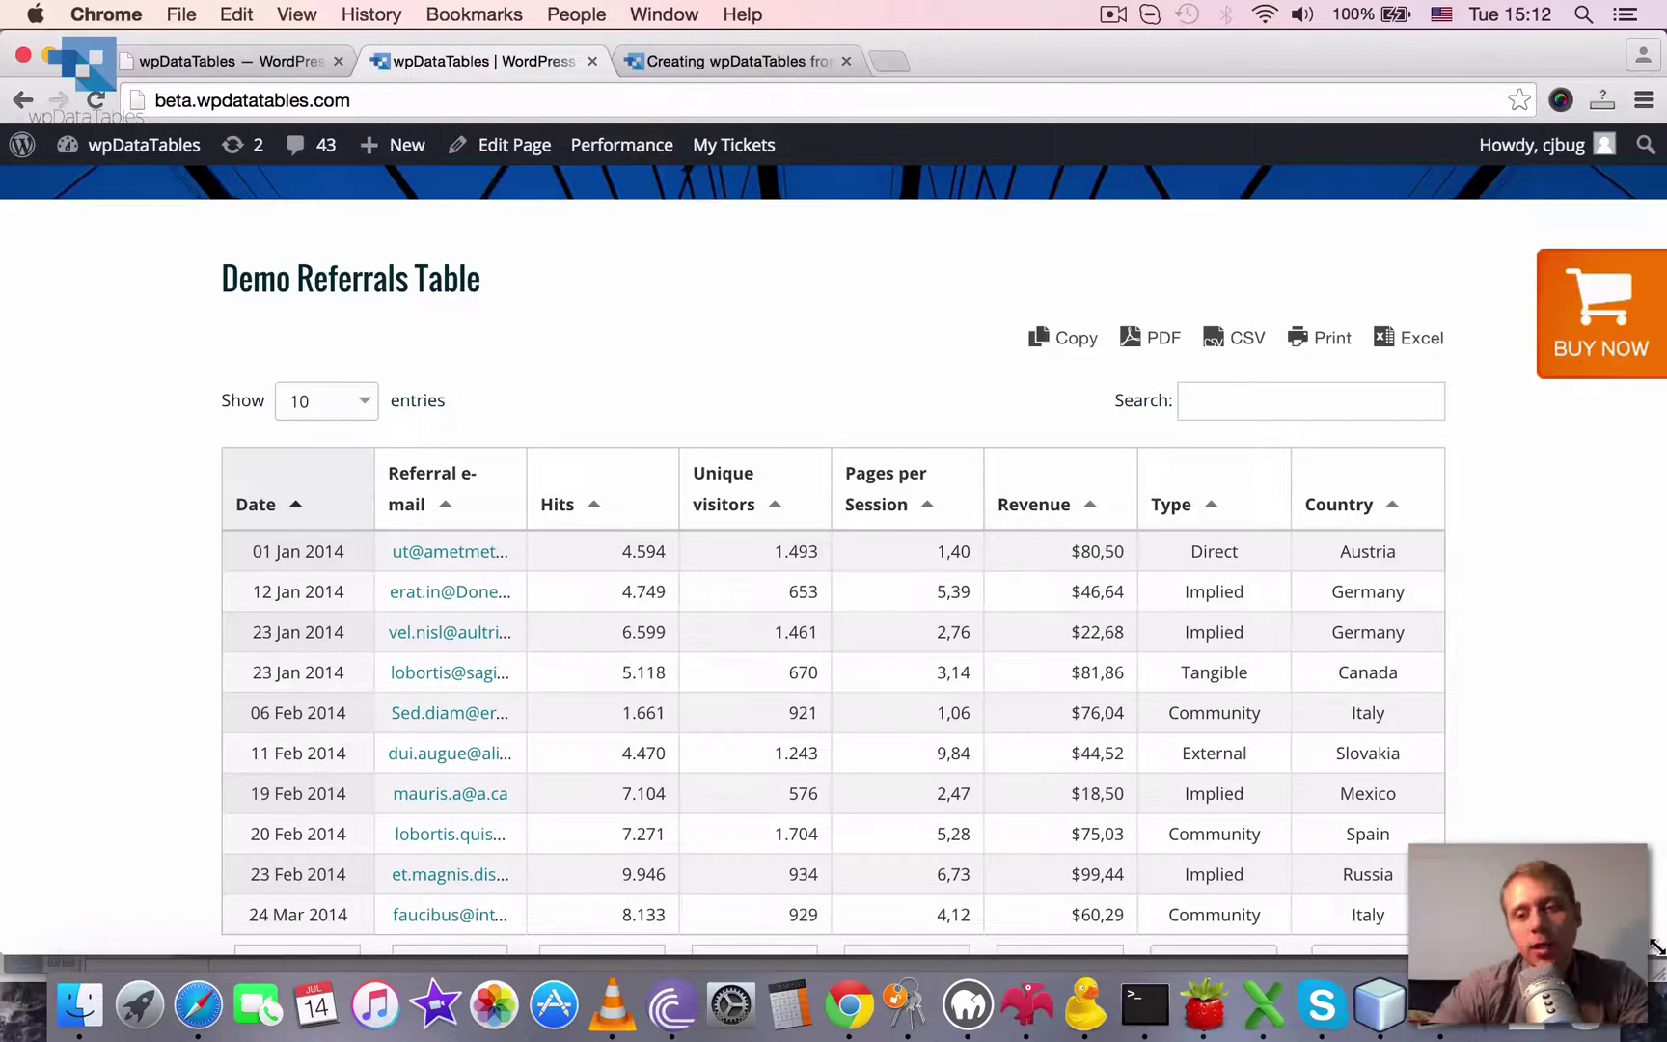
left_click_drag(1661, 953, 990, 955)
scroll(815, 675, "down", 10)
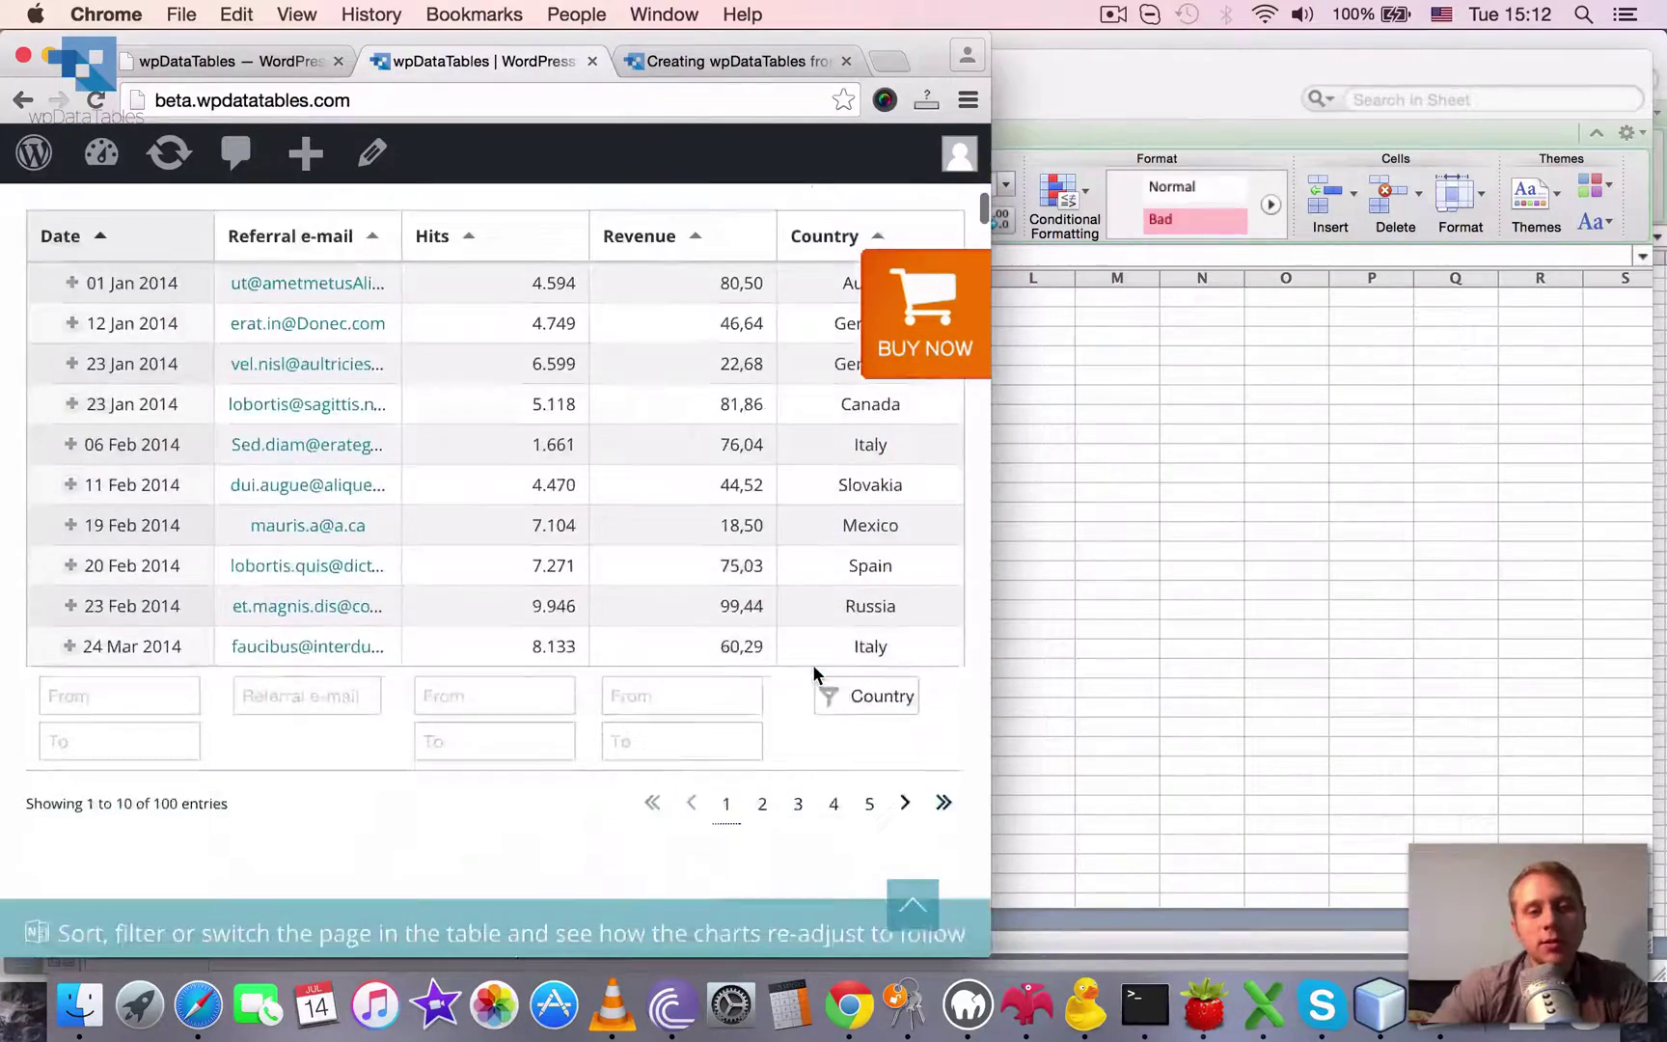
scroll(815, 673, "up", 3)
scroll(813, 673, "up", 2)
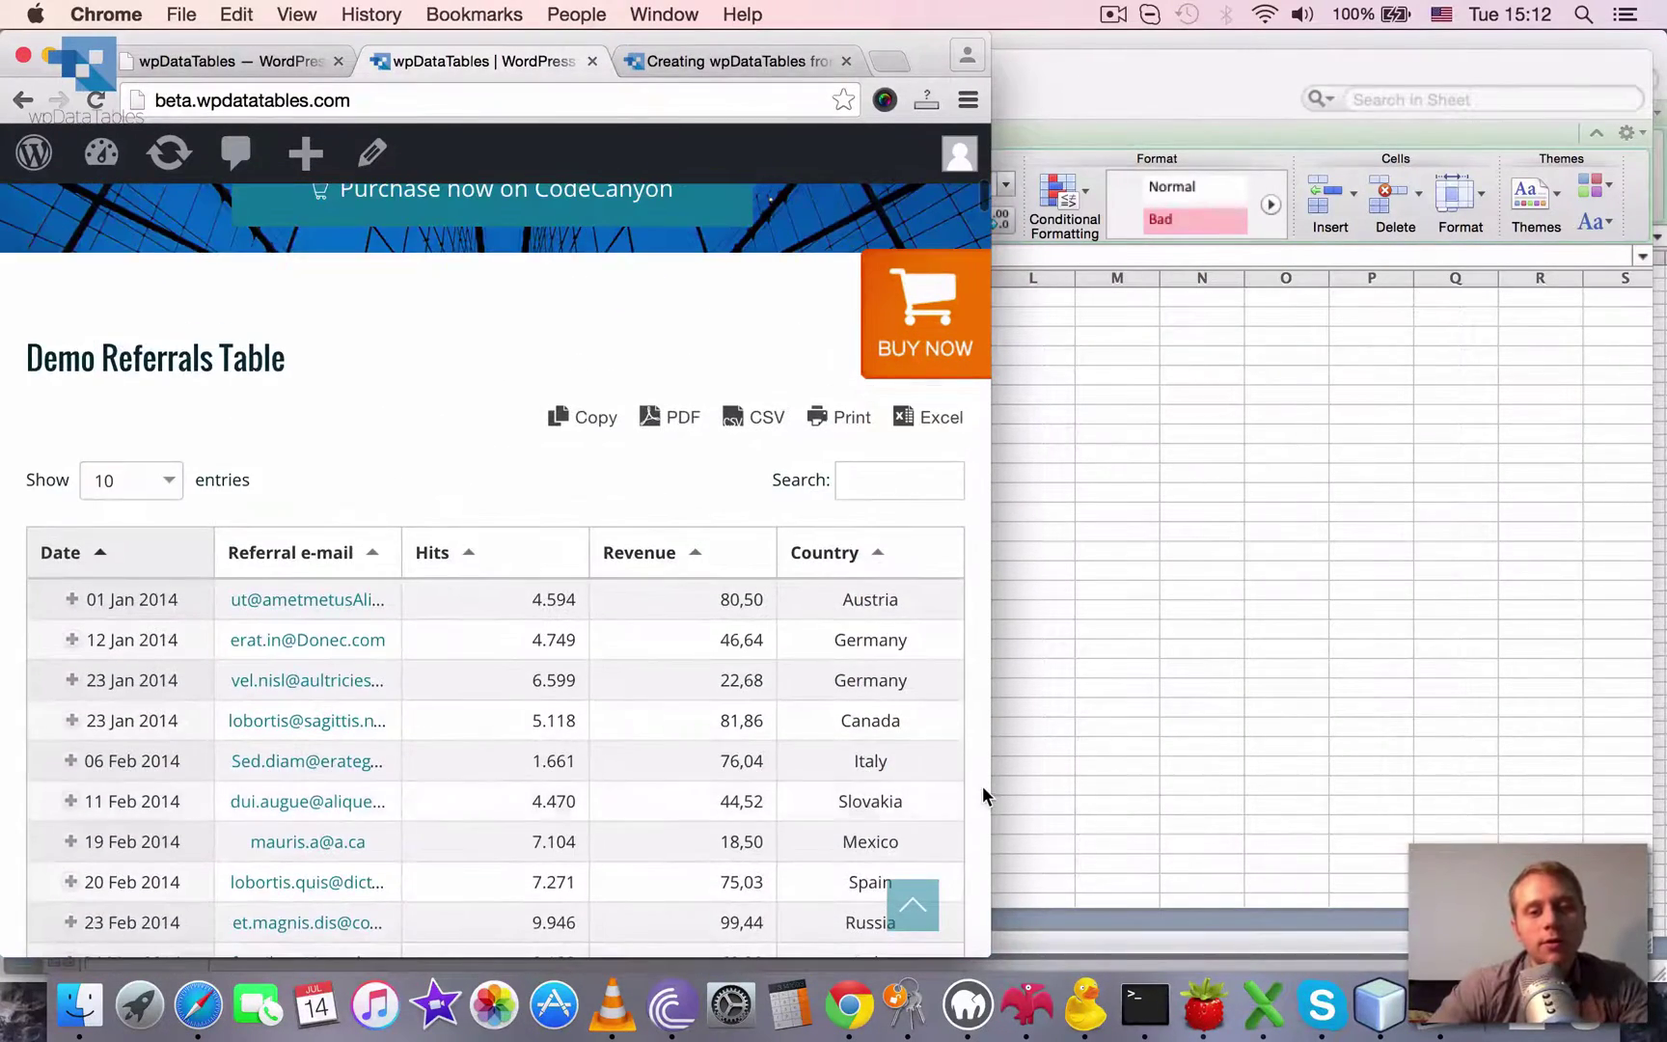
left_click_drag(961, 789, 760, 819)
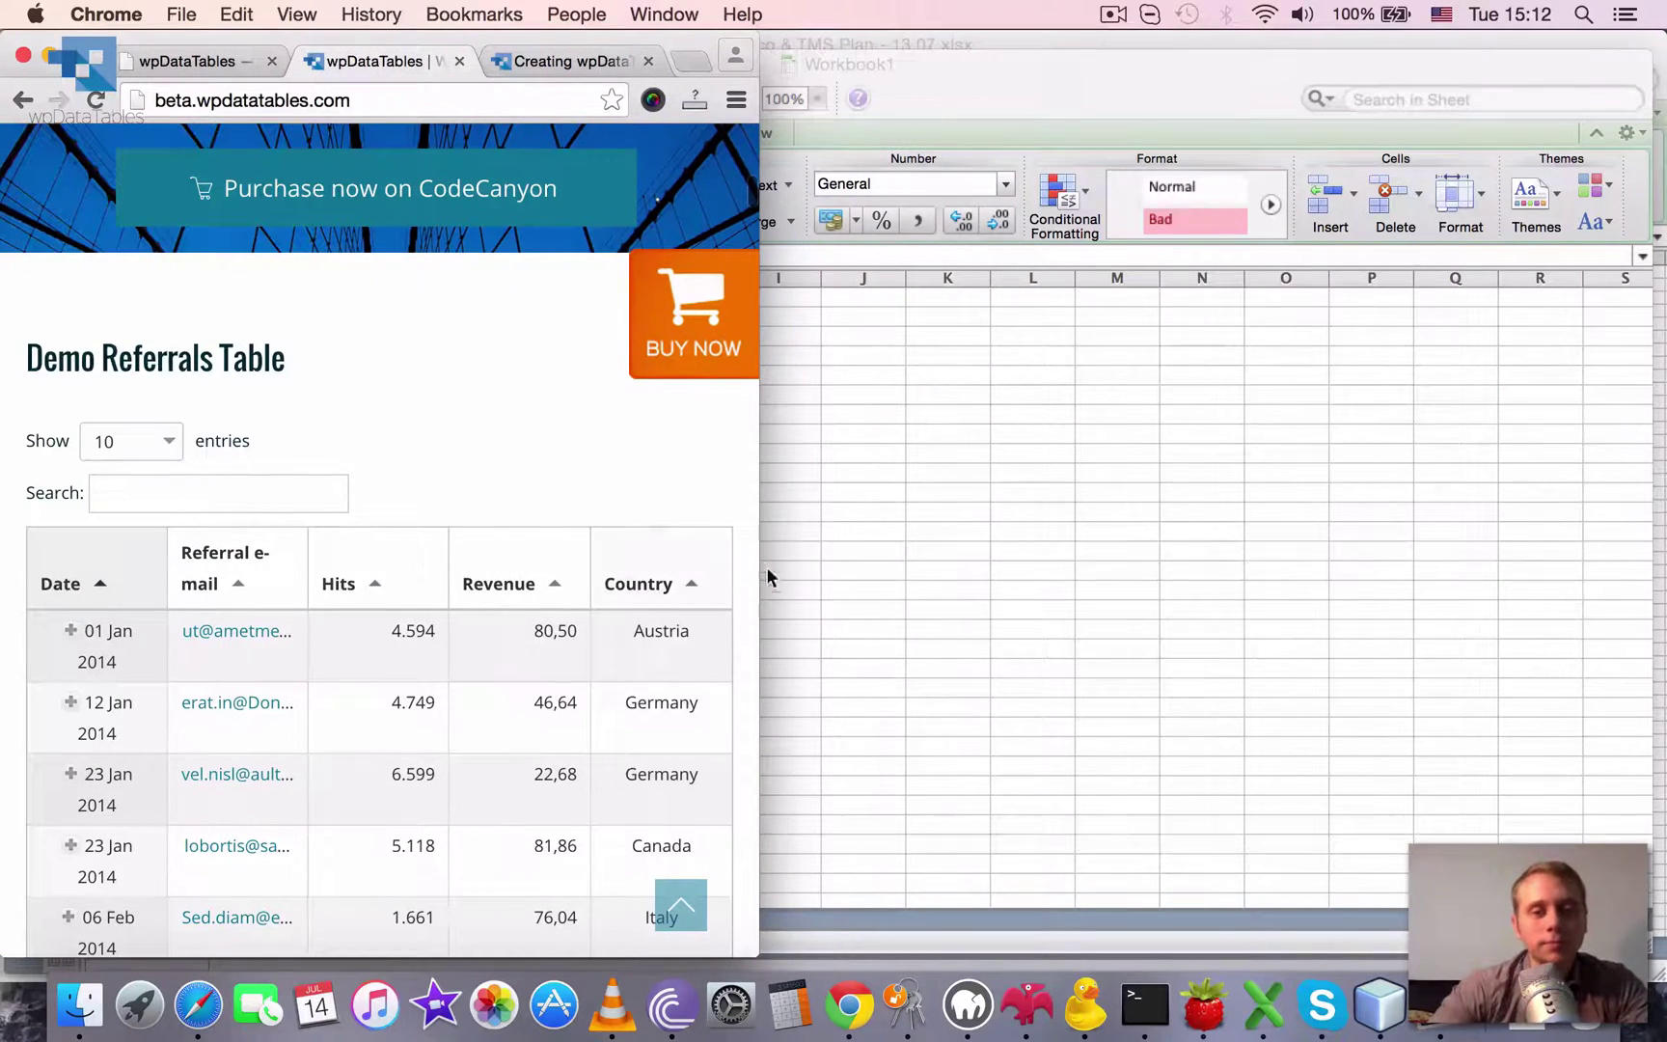
left_click_drag(760, 95, 1652, 14)
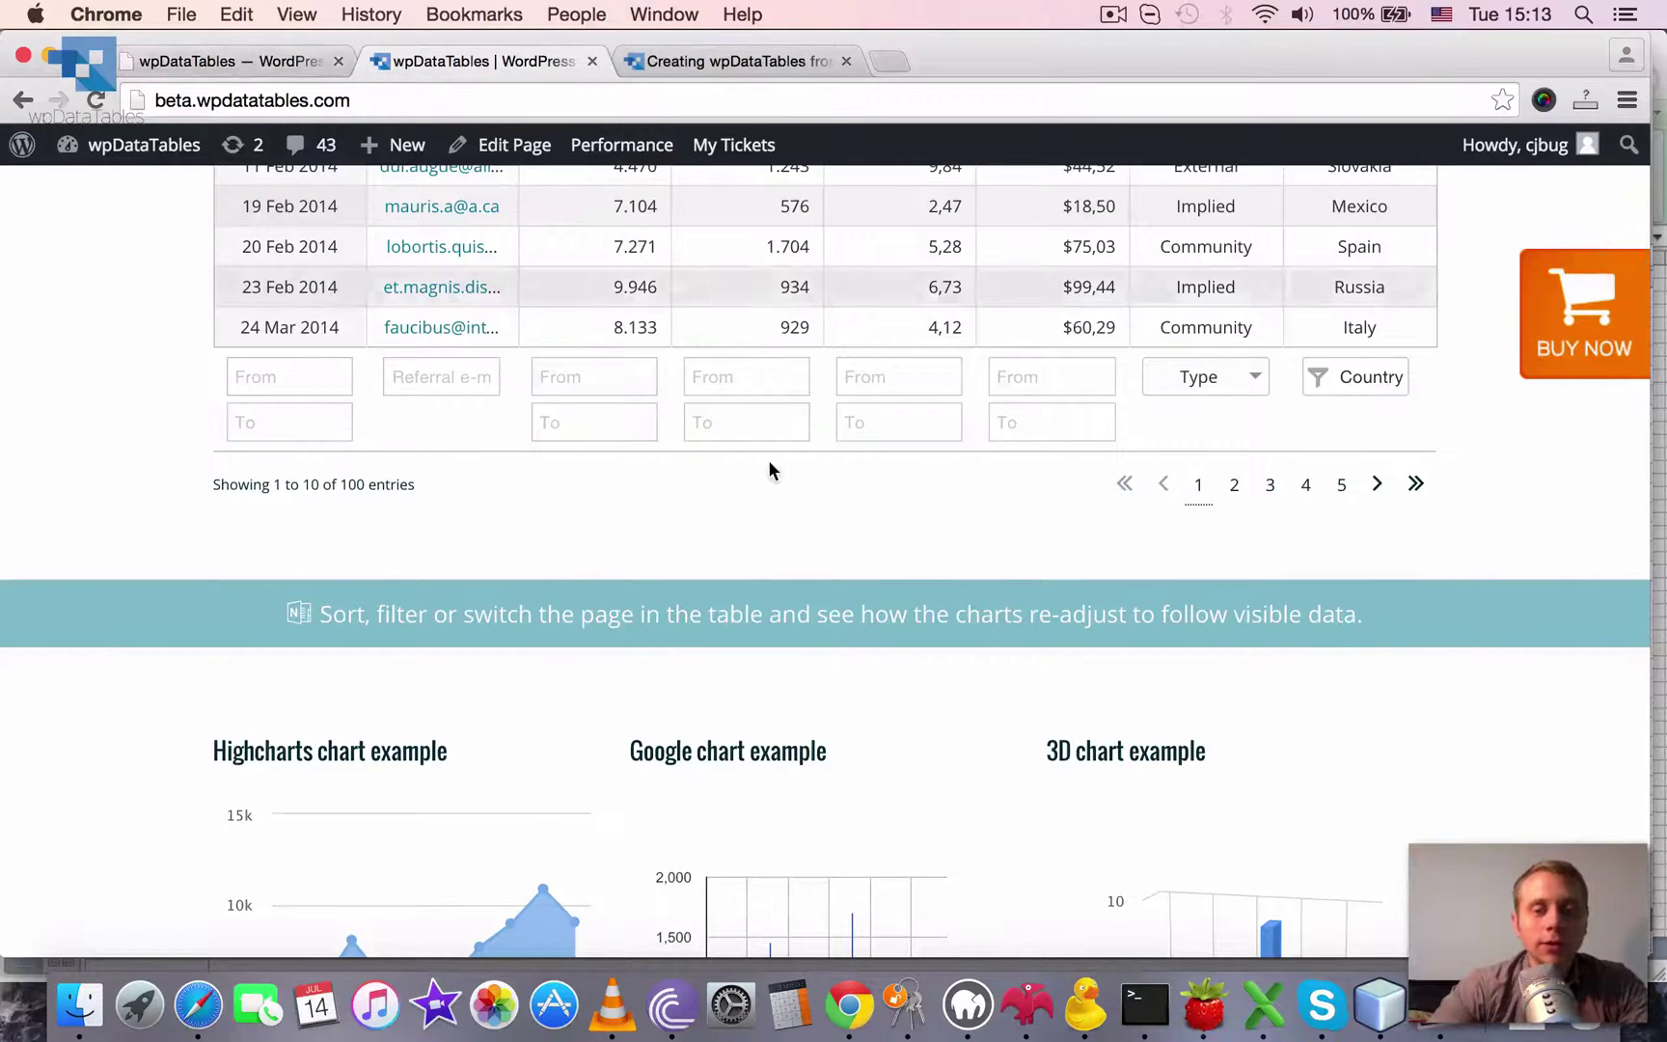
scroll(769, 470, "down", 1)
scroll(768, 470, "up", 9)
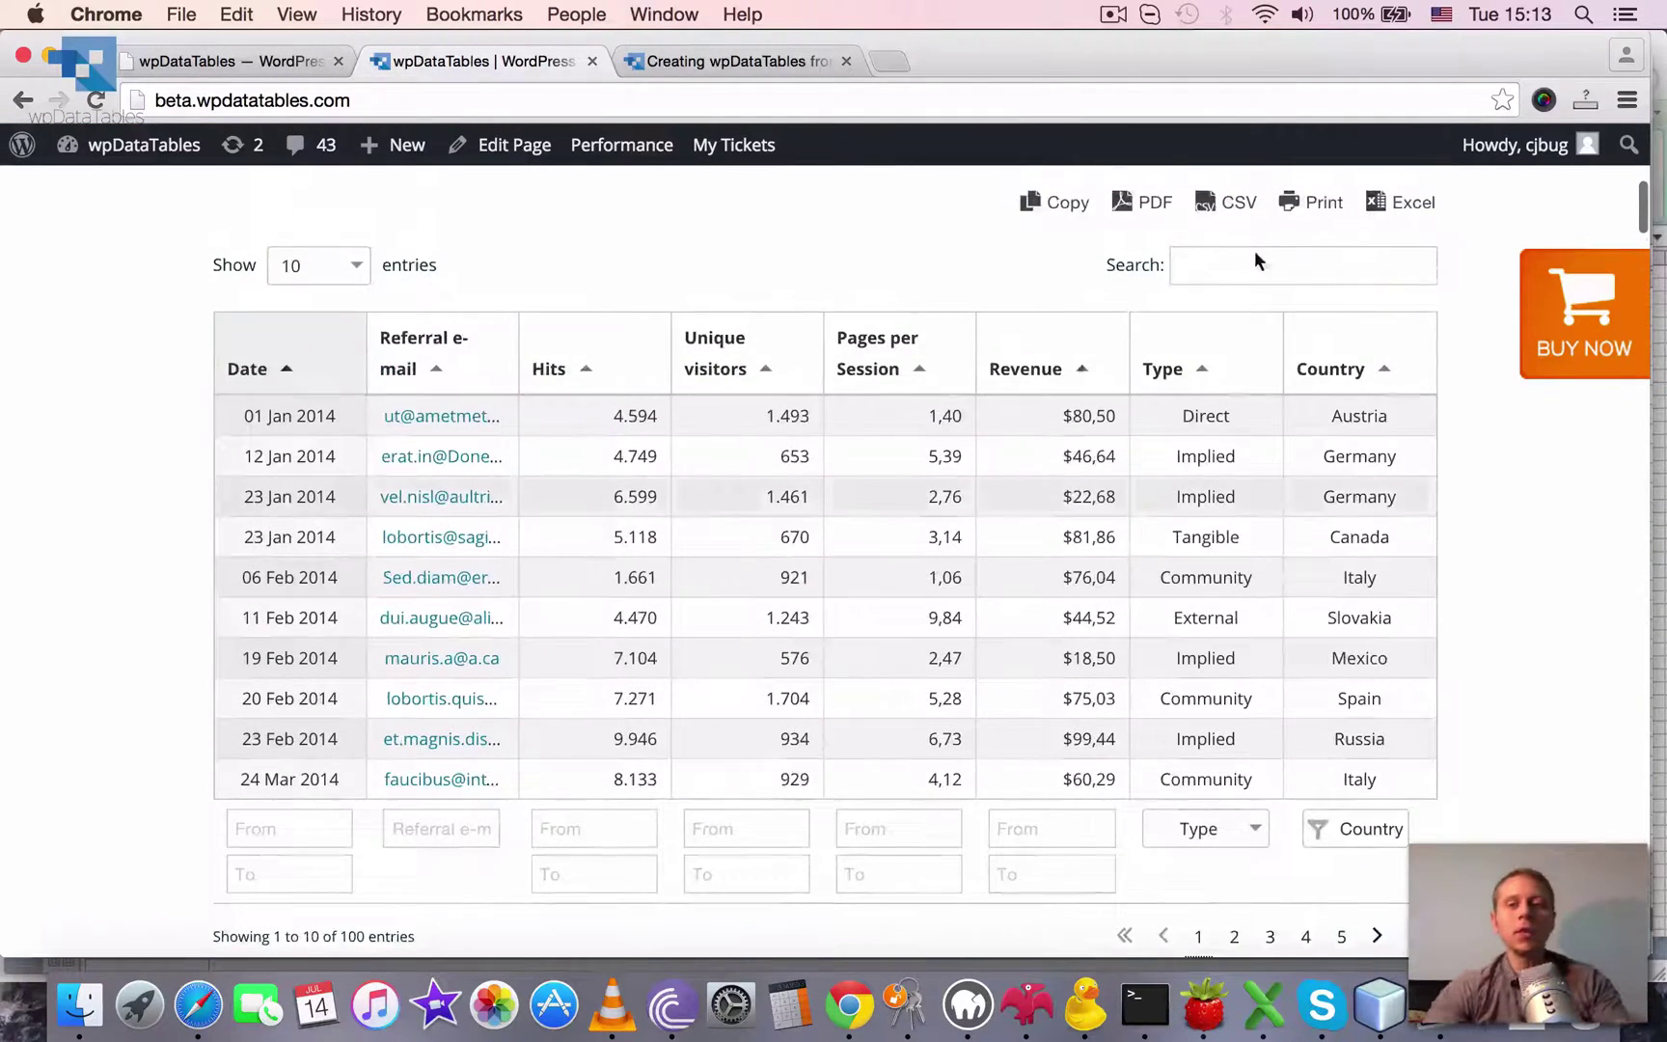
left_click(1109, 11)
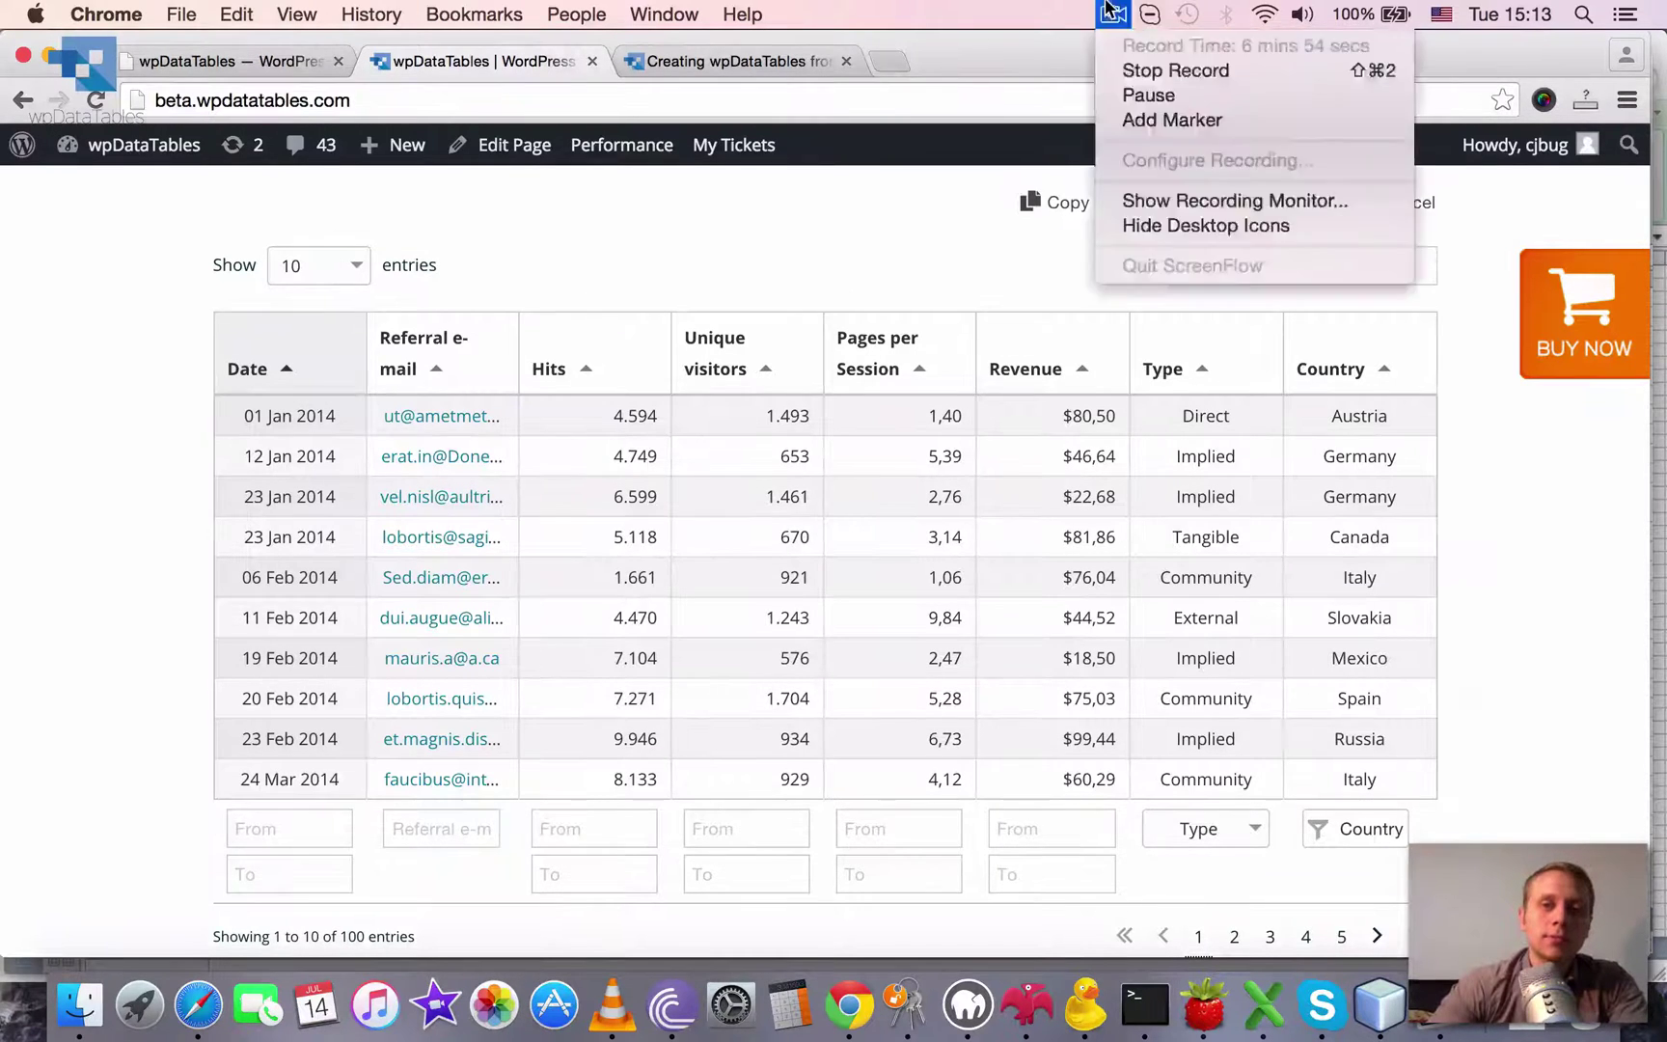